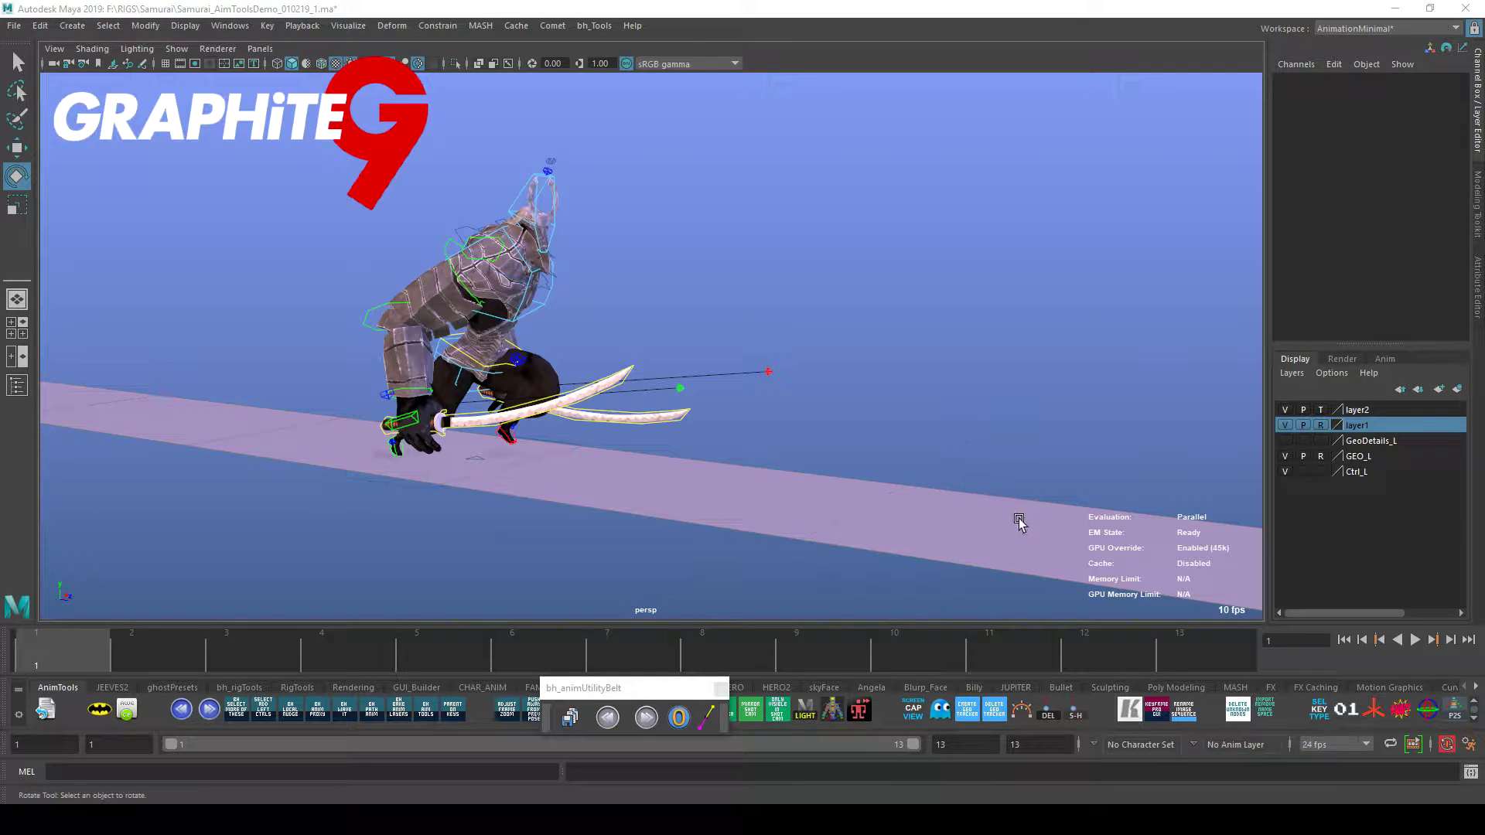
Play the samurai's animation, examine the body and swords from several angles, and return to the first frame.
click(696, 716)
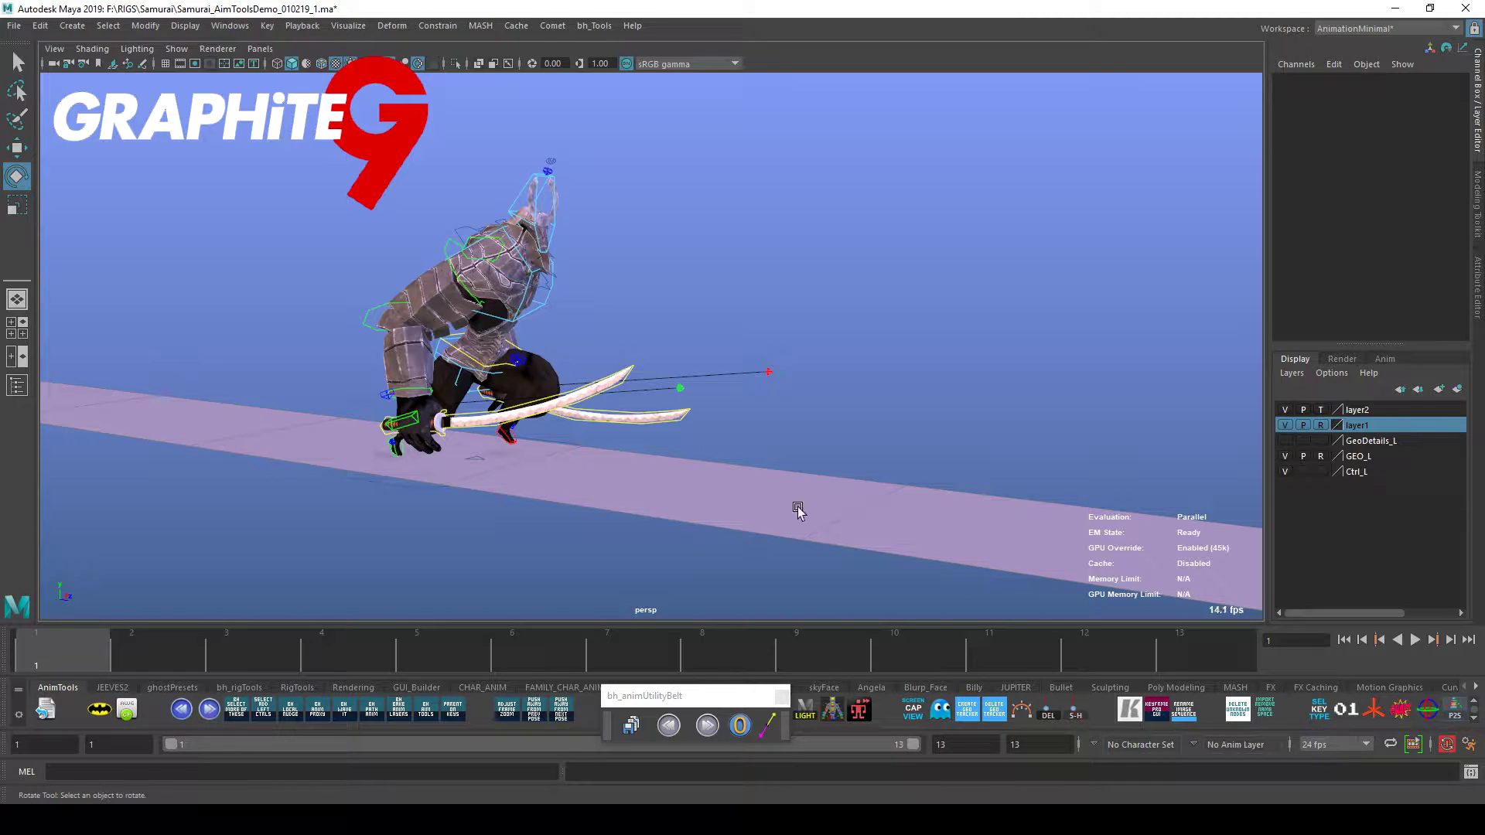
key(alt+v)
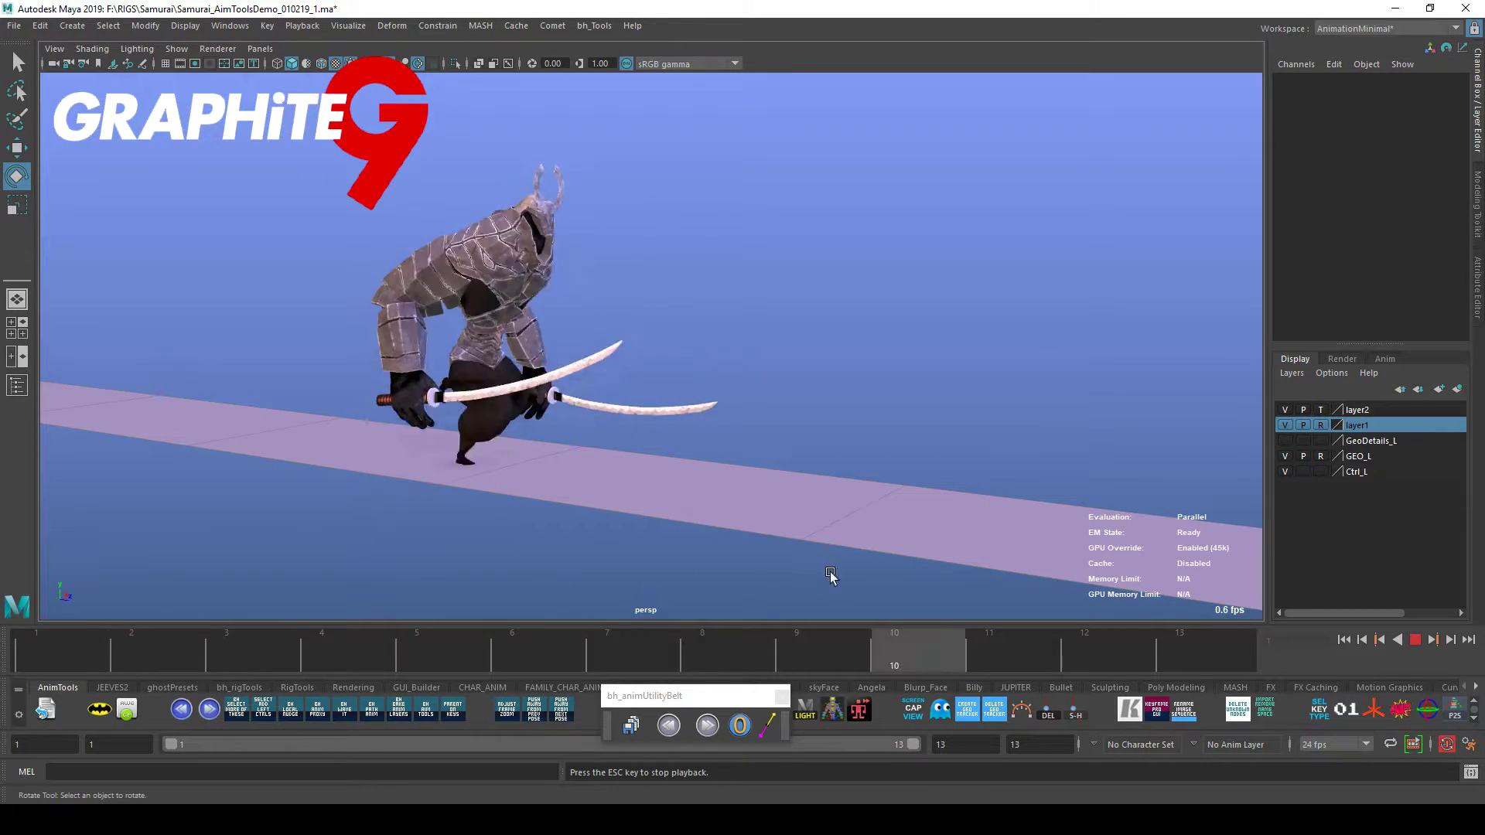
alt+drag(885, 580, 982, 557)
key(Escape)
alt+drag(735, 515, 839, 558)
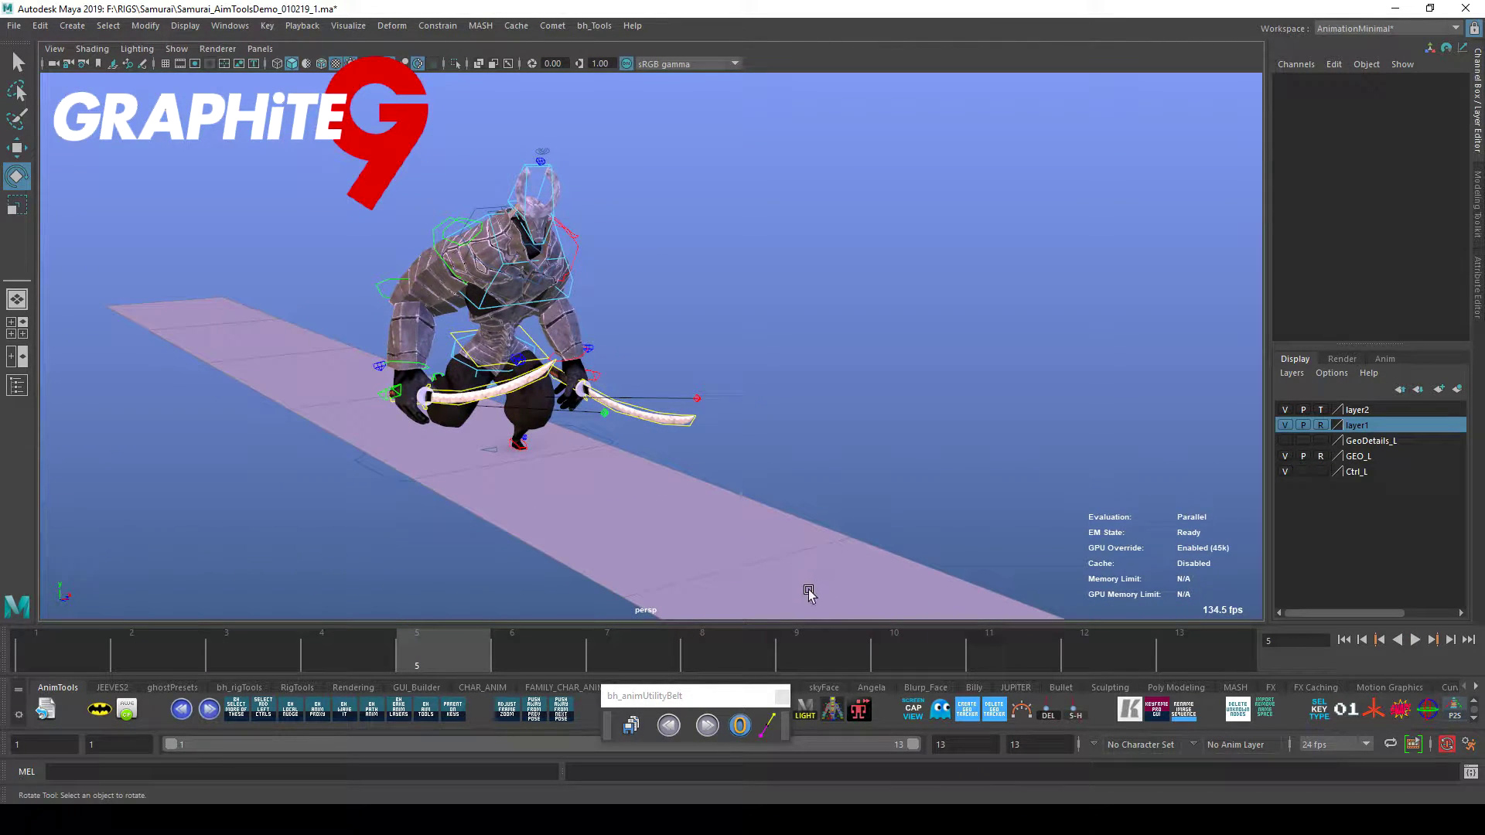
key(alt+shift+v)
alt+drag(809, 591, 928, 542)
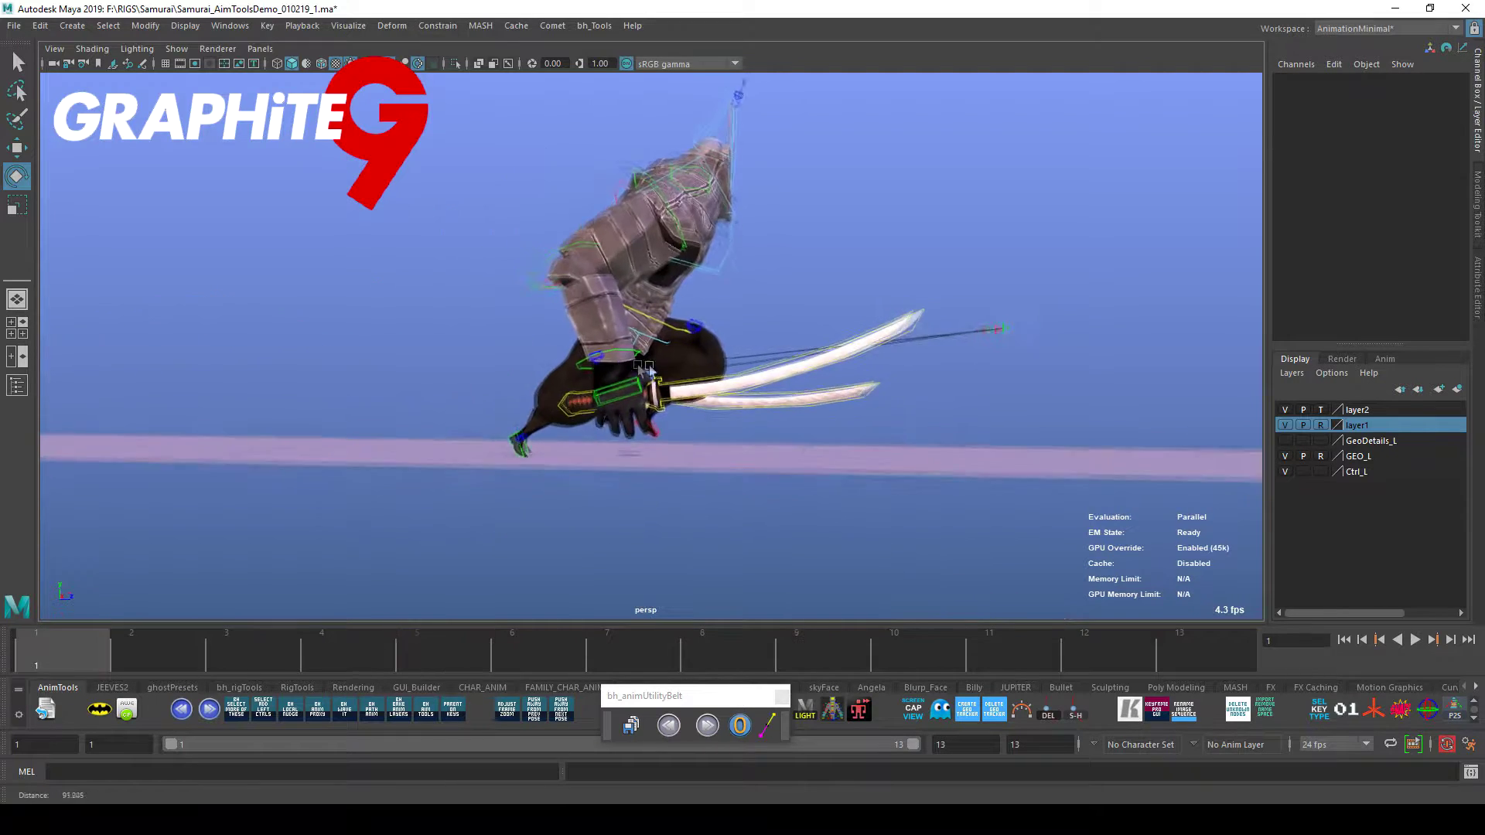
alt+right_drag(696, 403, 789, 382)
alt+middle_drag(789, 381, 809, 451)
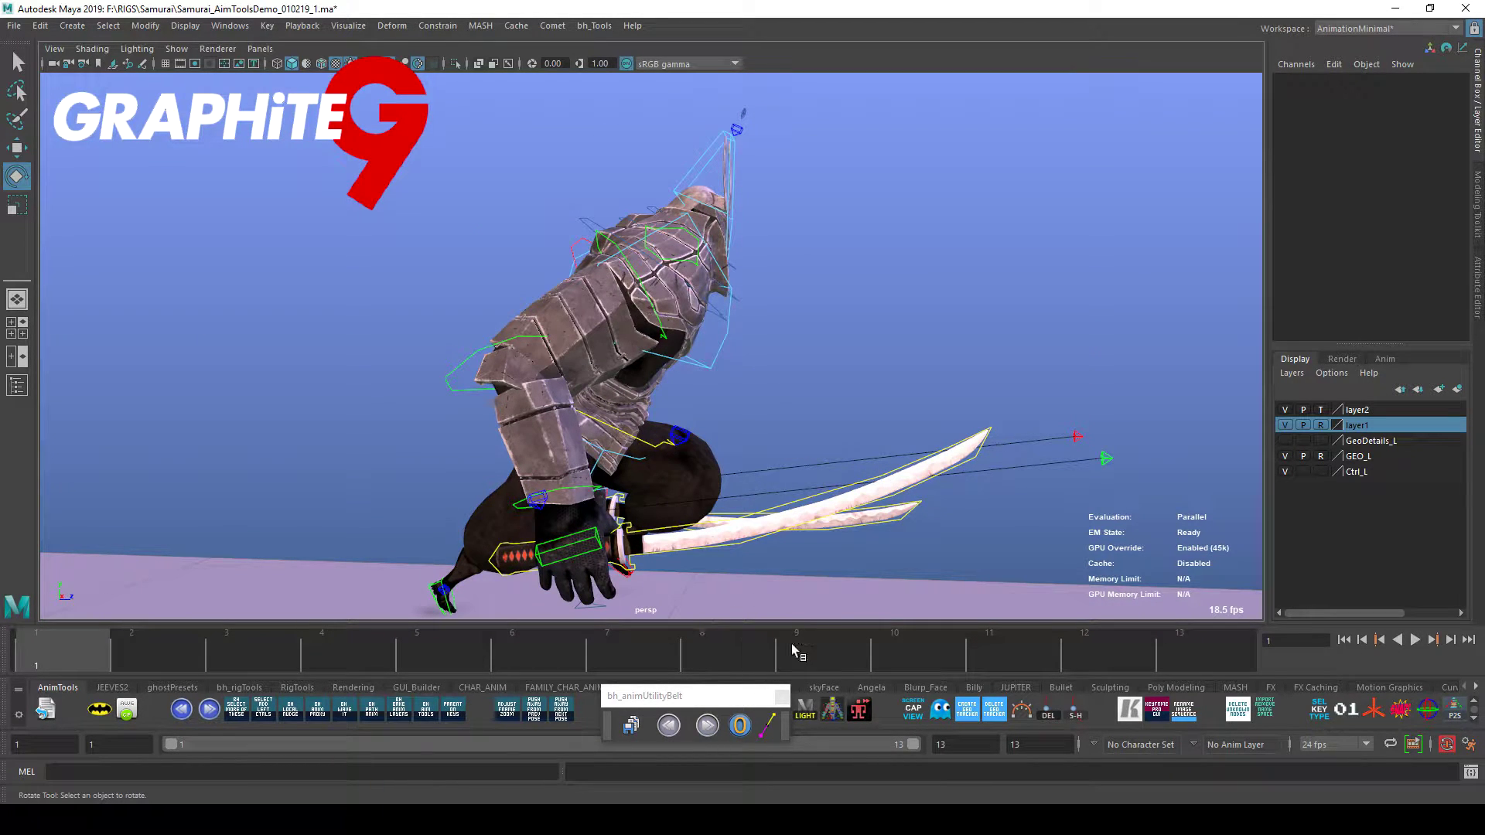
Open the bh_aimTools window by running the MEL command source "bh_aimTools.mel", and close it again.
drag(678, 694, 709, 697)
click(402, 771)
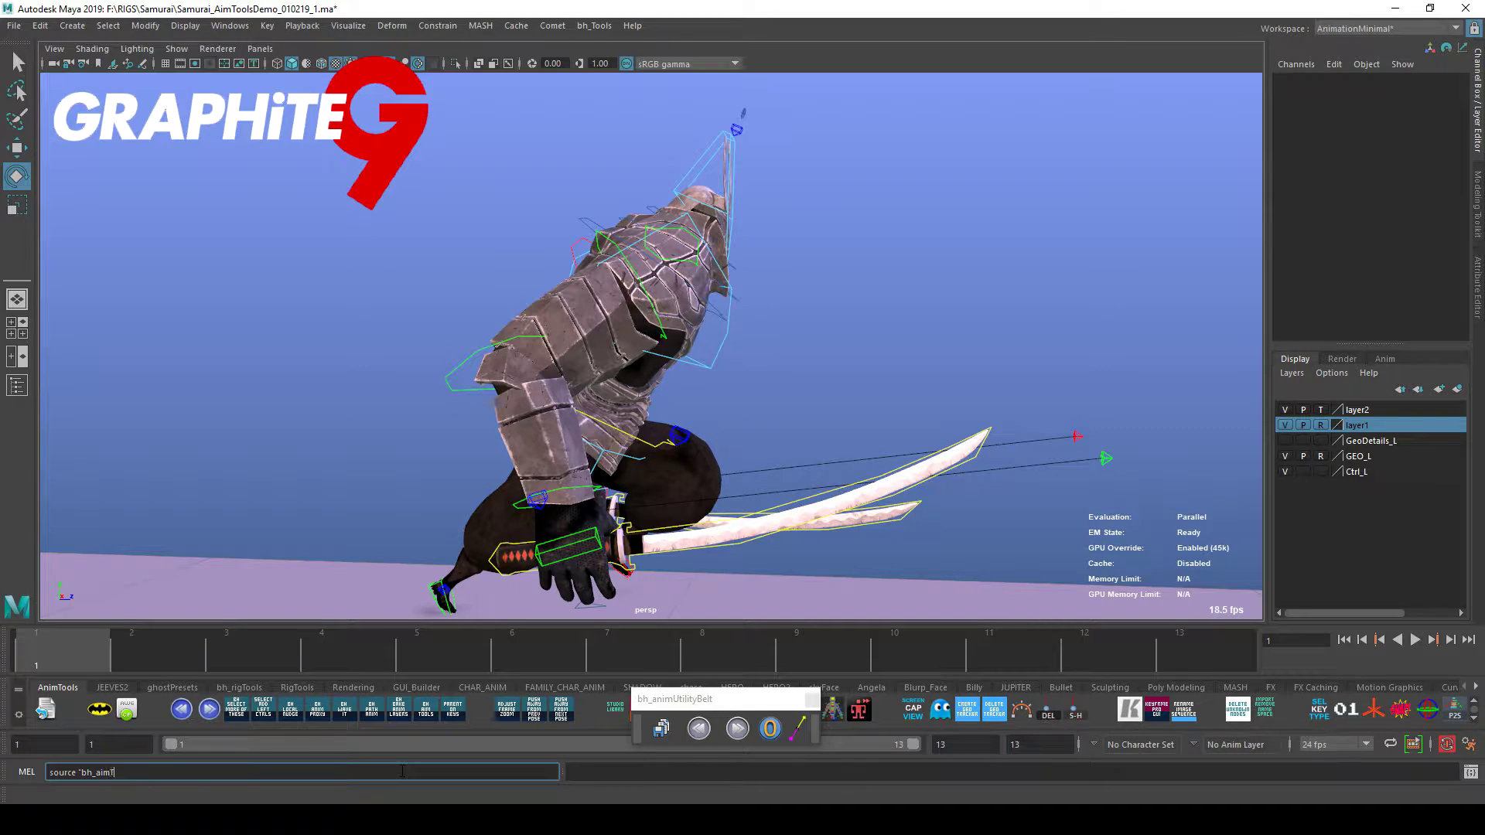
key(Return)
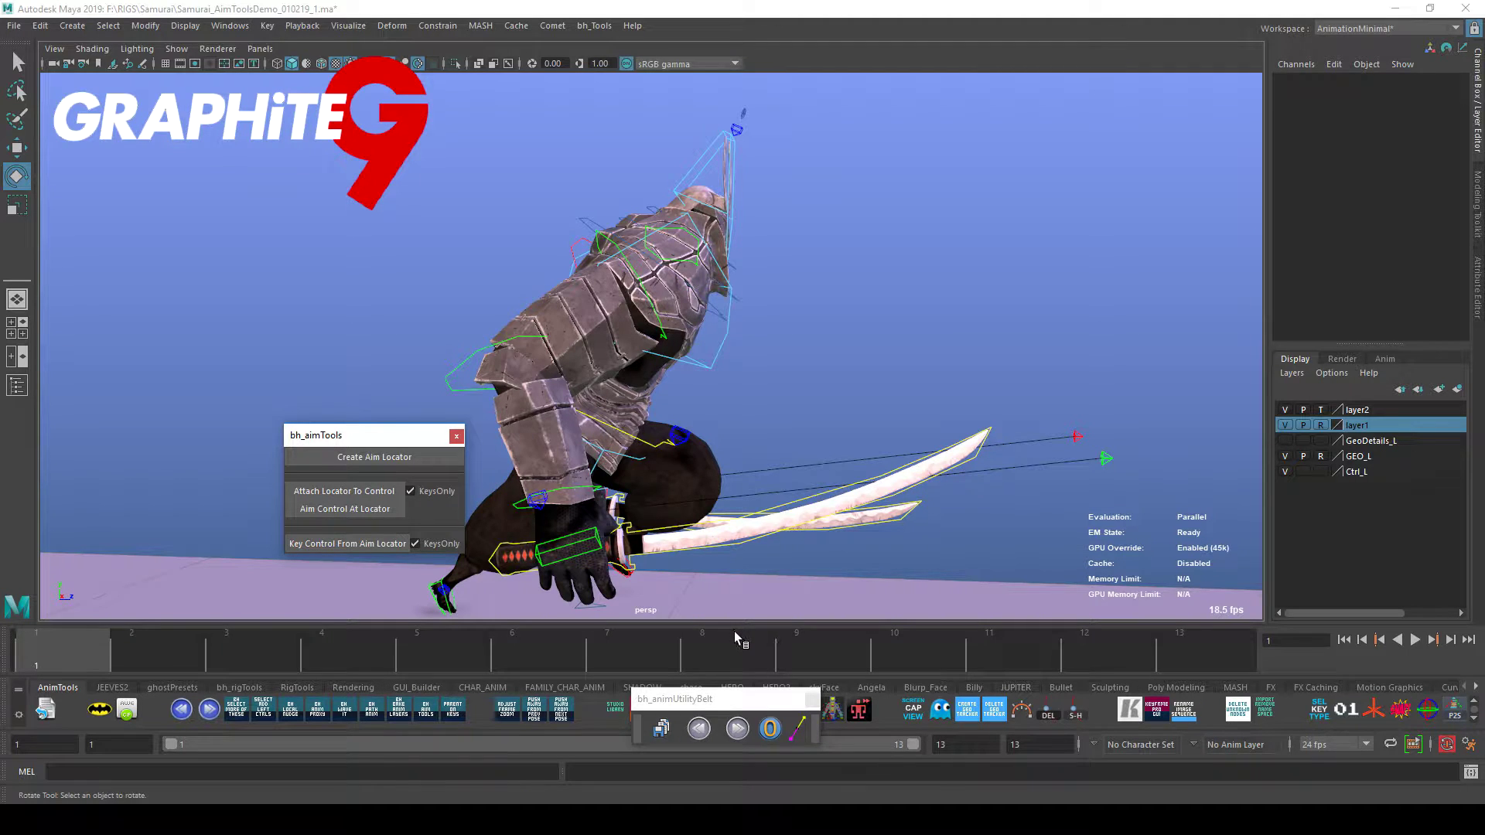
drag(411, 438, 515, 548)
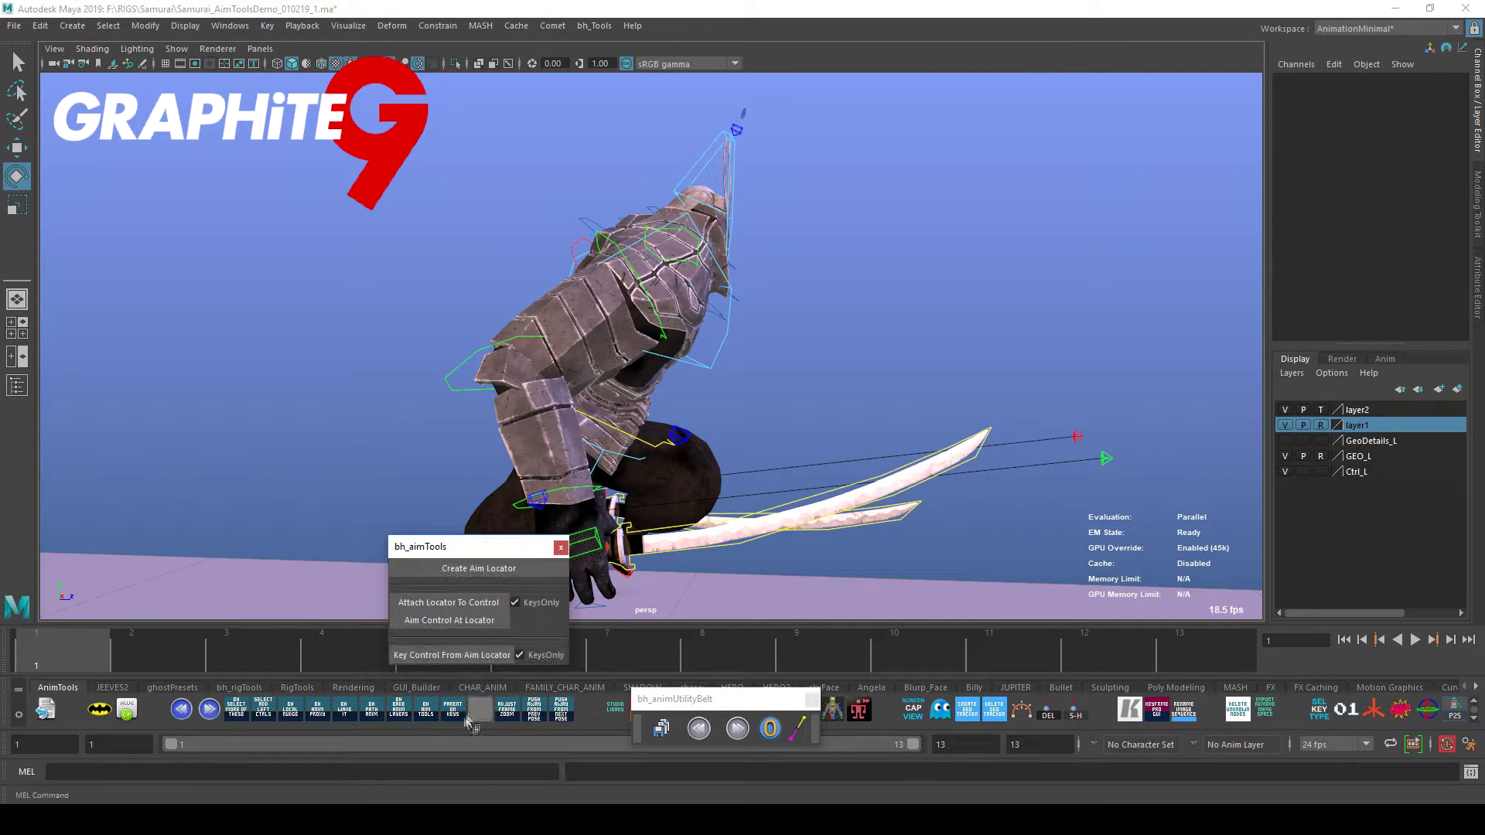
click(558, 547)
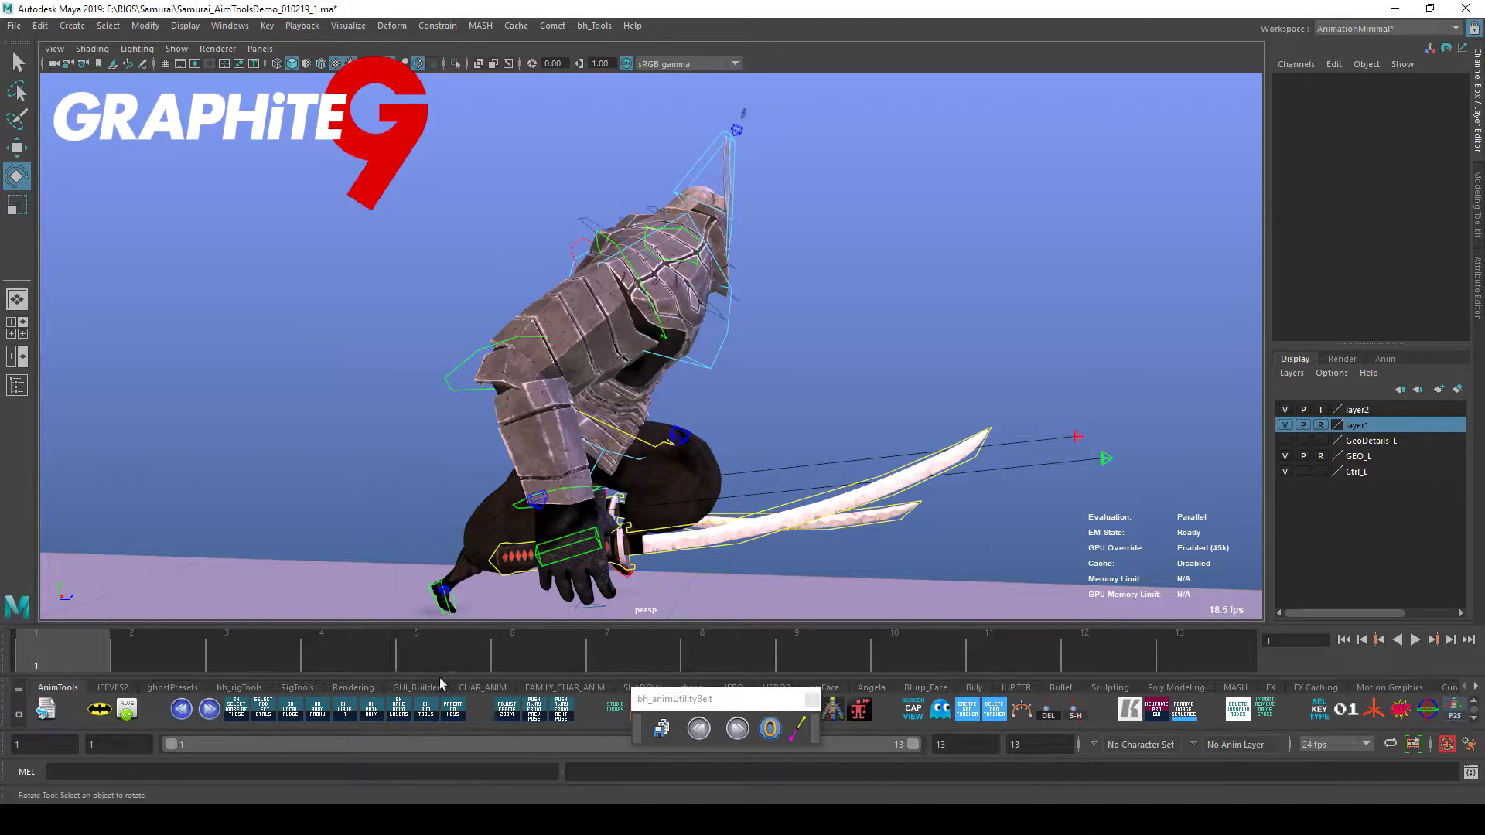
Open bh_aimTools from its shelf shortcut and inspect the MEL command behind that shortcut in the Shelf Editor.
click(427, 710)
right_click(426, 711)
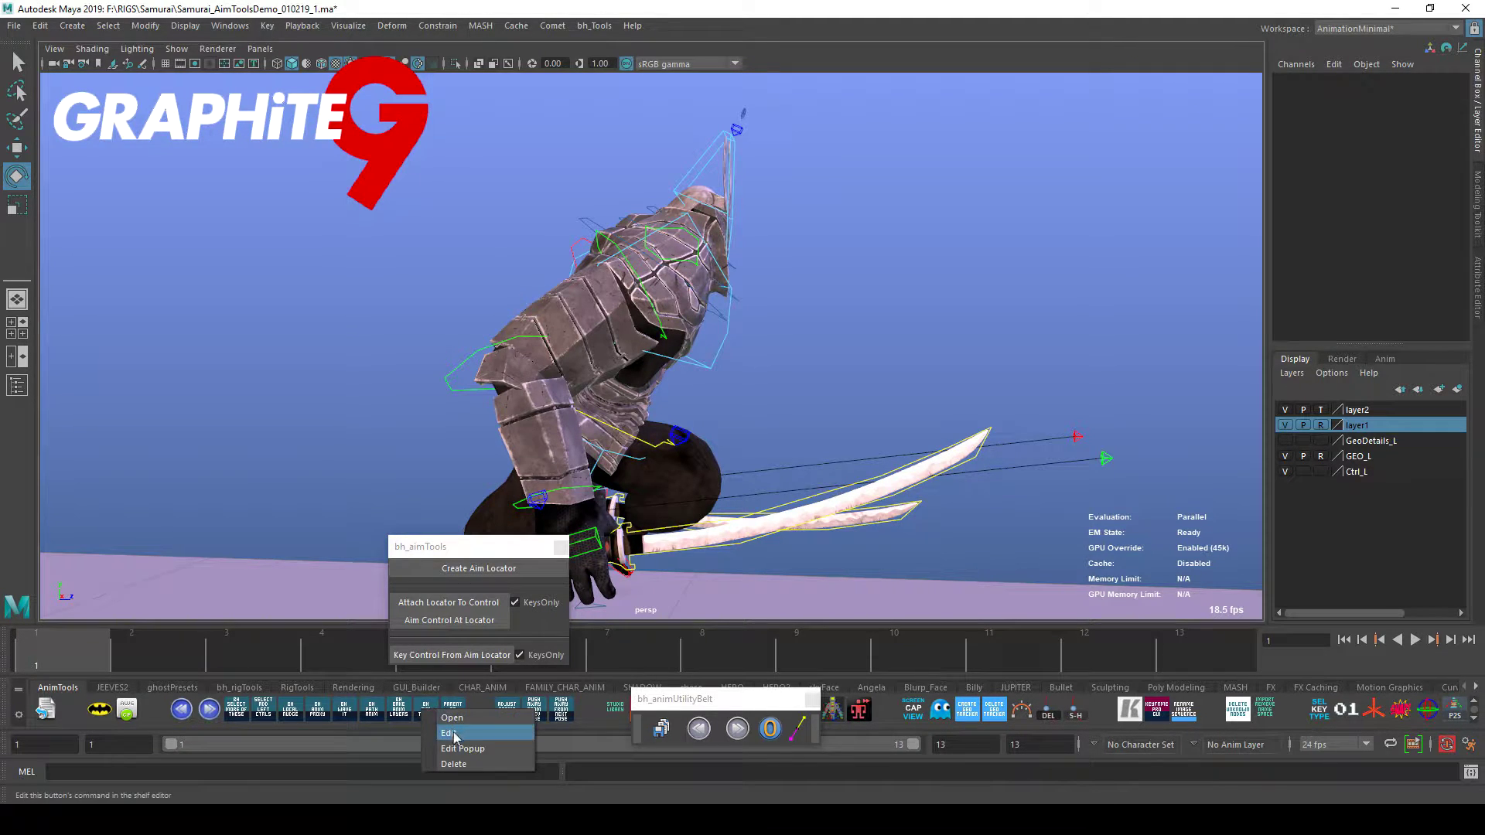
click(455, 735)
drag(431, 229, 579, 291)
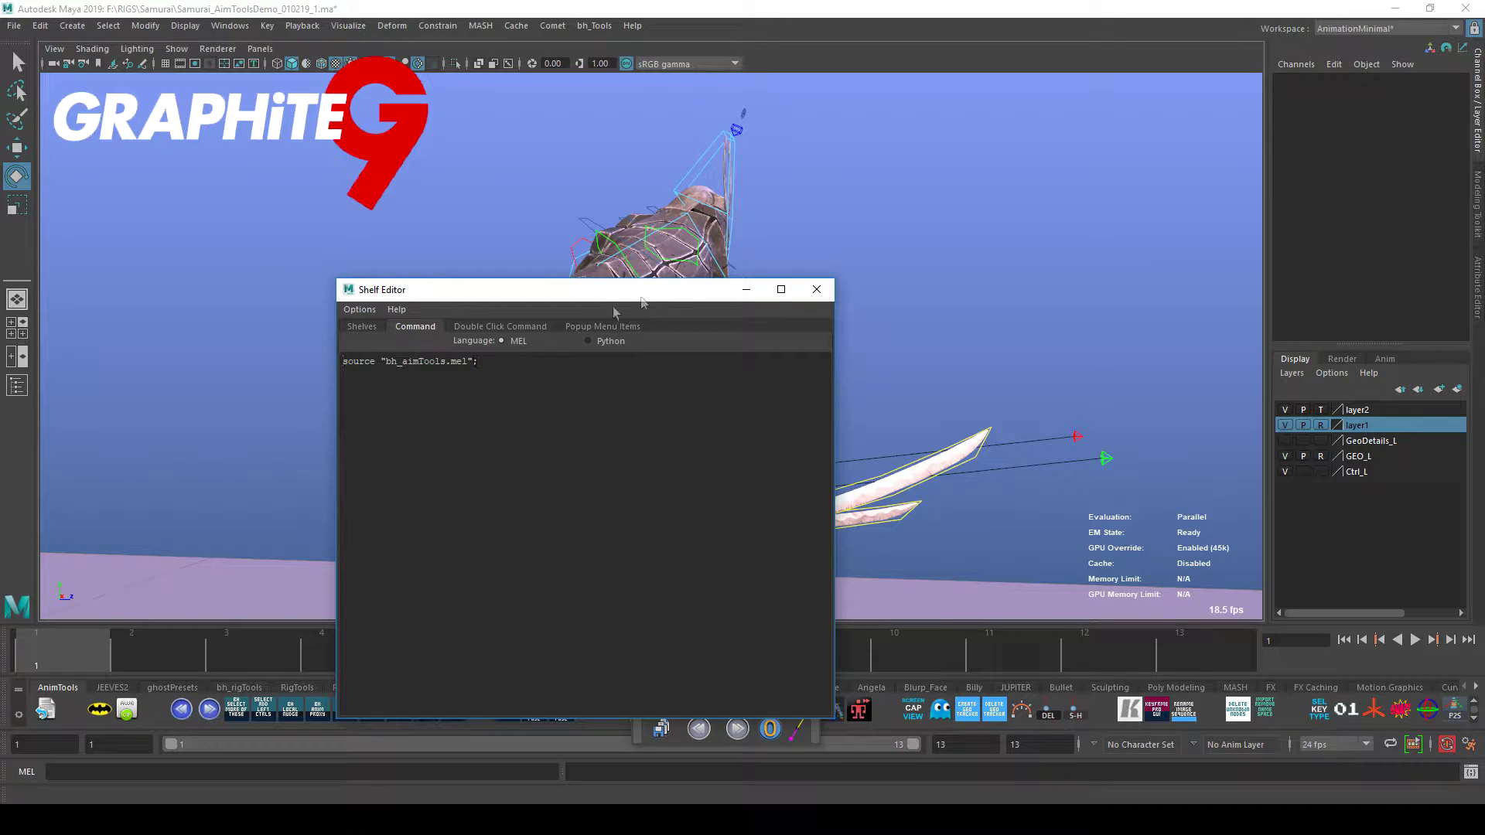
click(816, 289)
drag(506, 544, 437, 522)
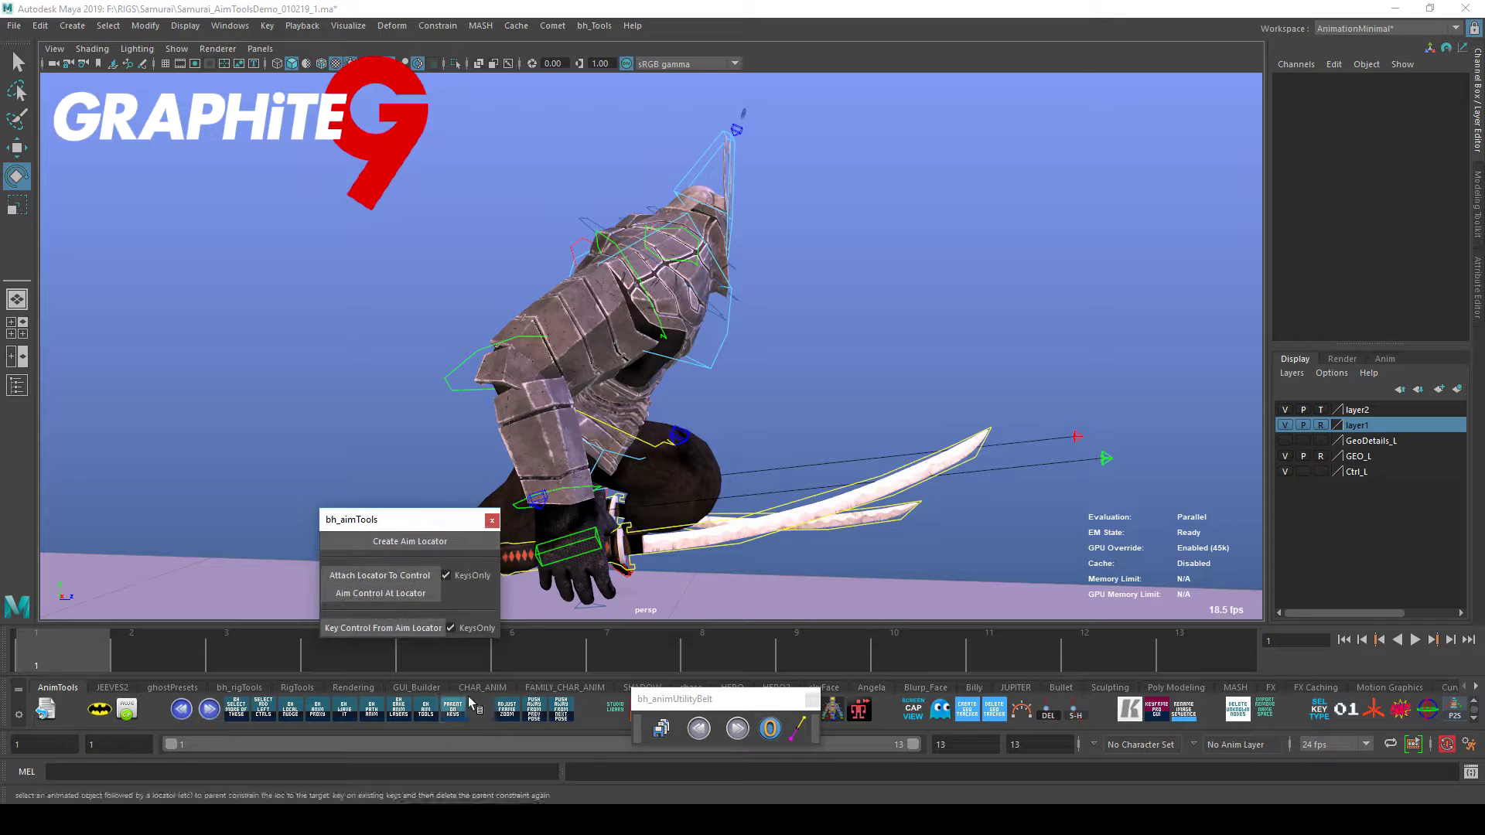
Create aim locators for the samurai's right and left collar controls together.
alt+drag(930, 563, 869, 557)
drag(456, 530, 886, 330)
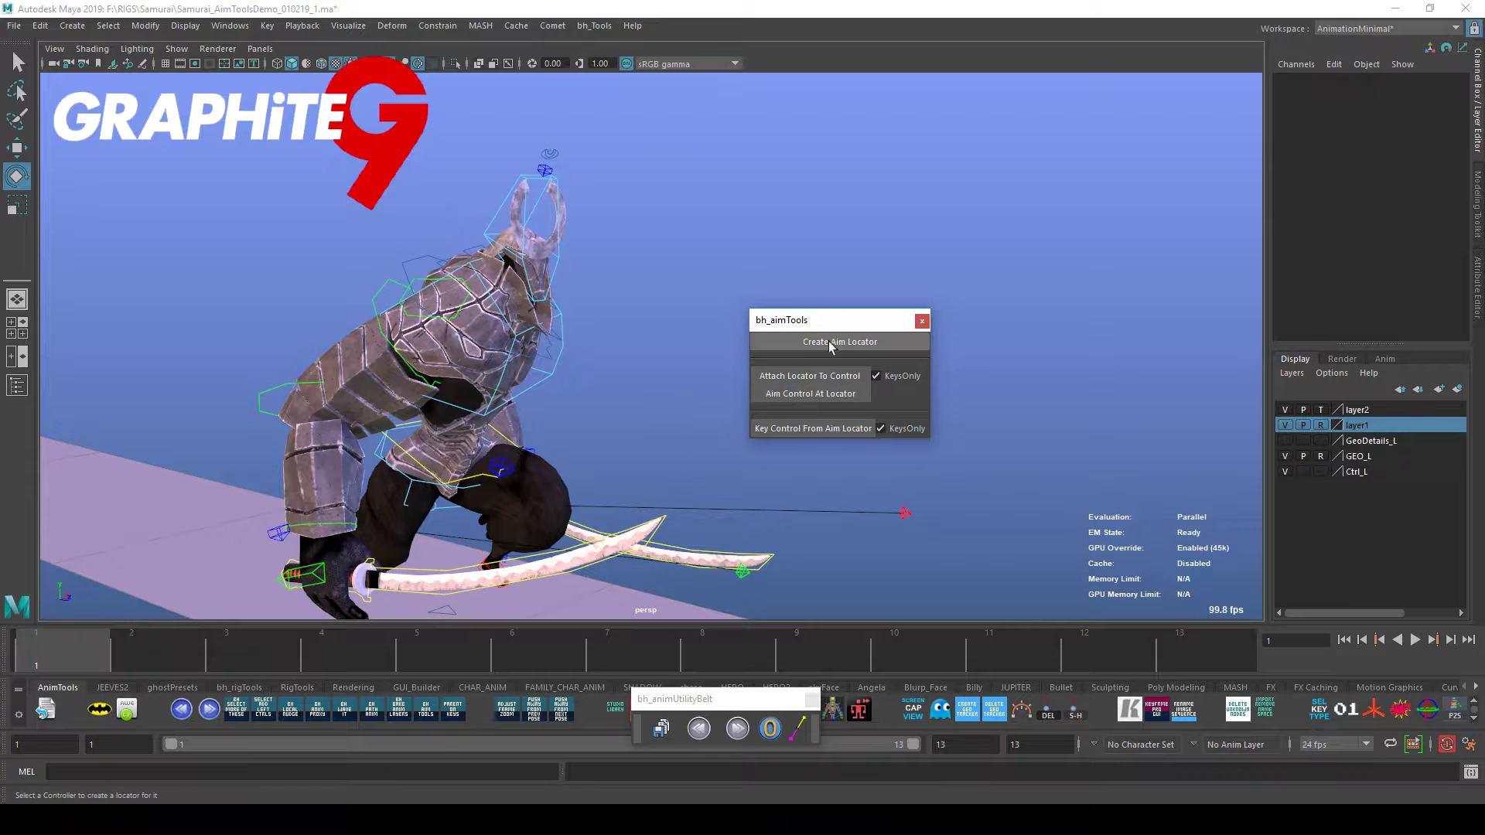
click(466, 338)
key(w)
alt+drag(467, 339, 645, 462)
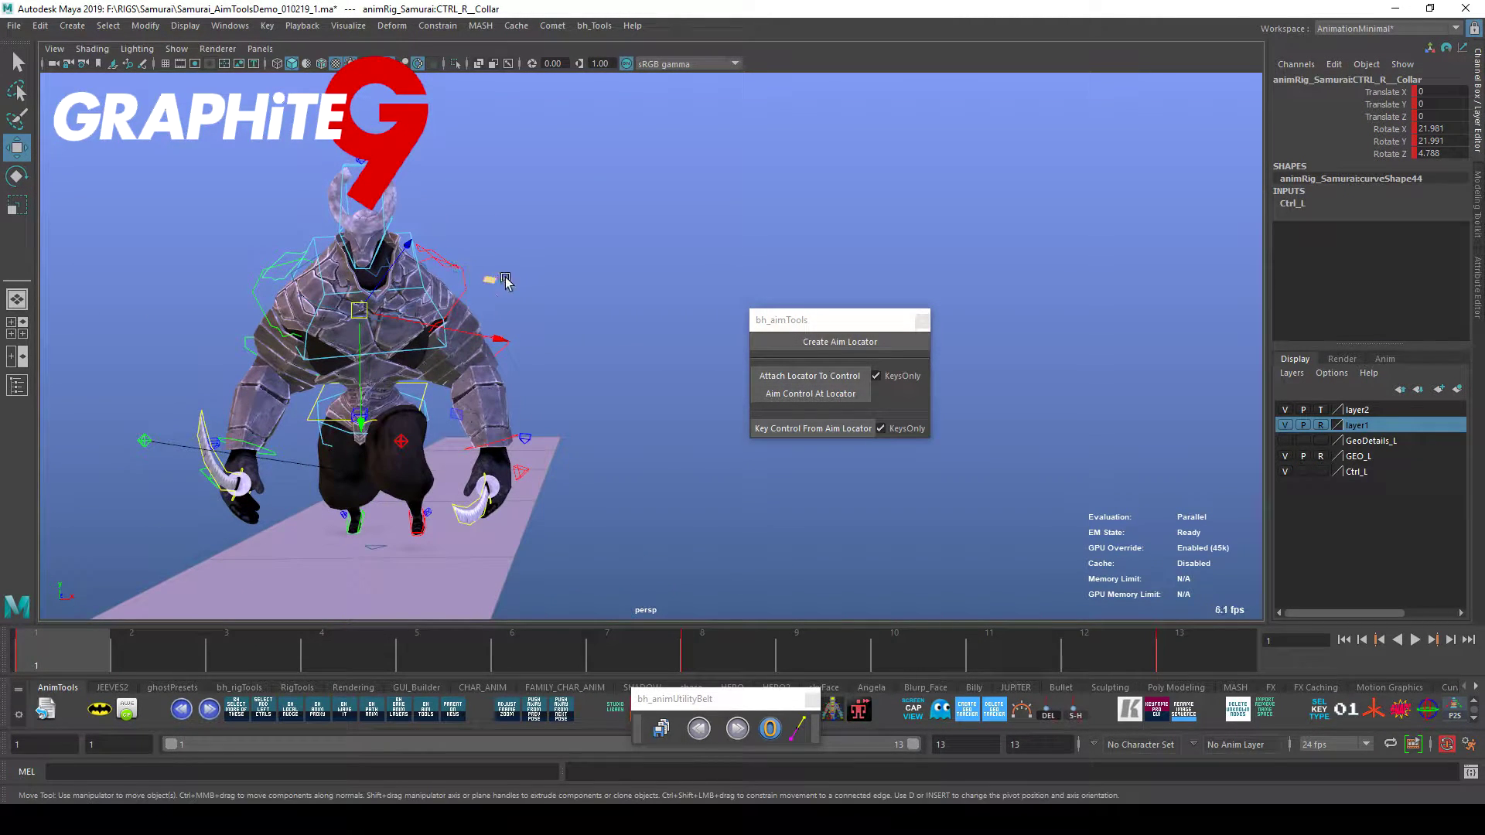
alt+drag(497, 277, 520, 288)
shift+click(447, 270)
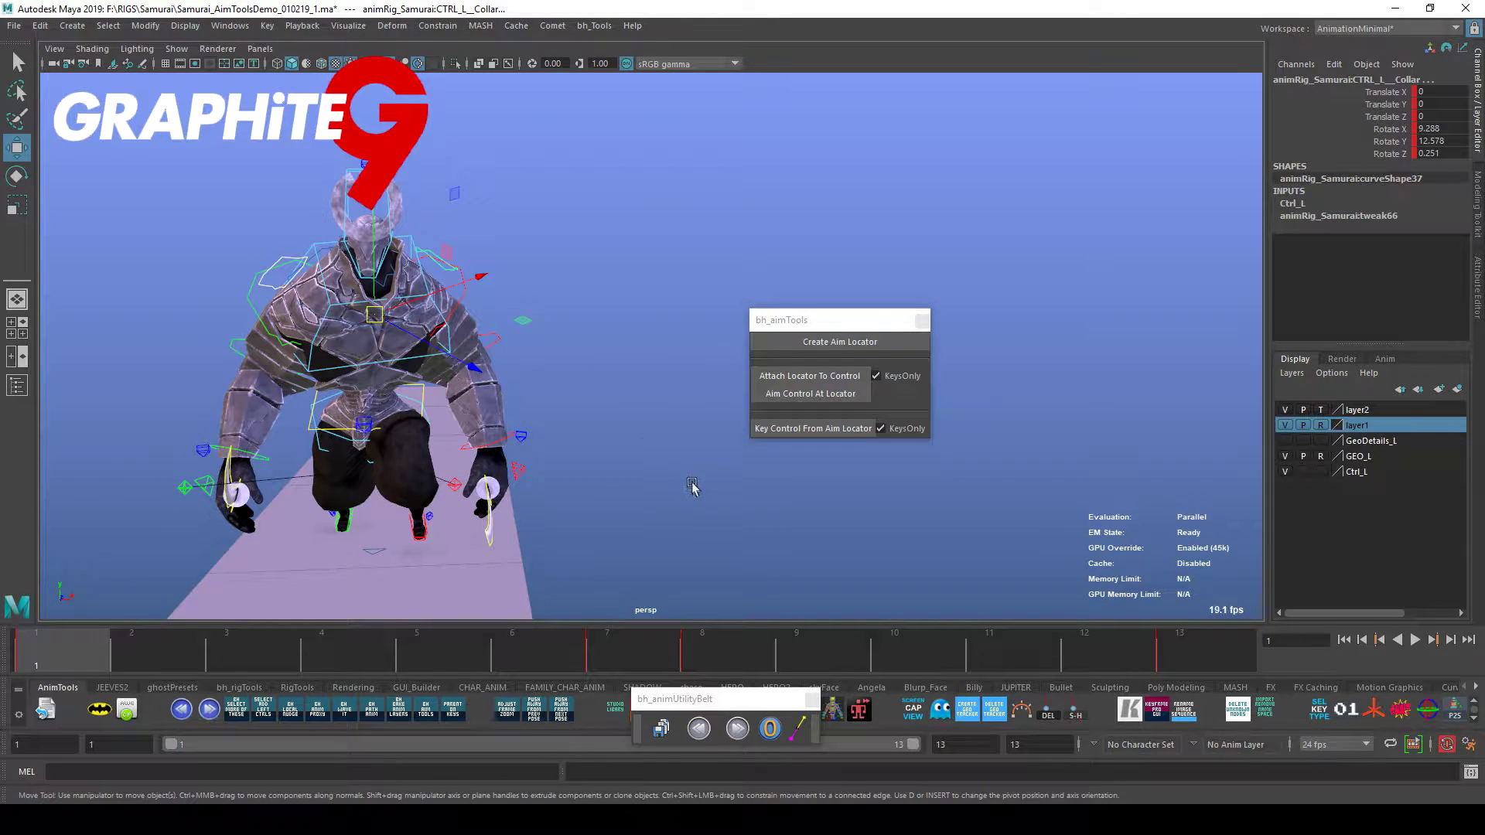
alt+drag(693, 487, 732, 468)
click(865, 343)
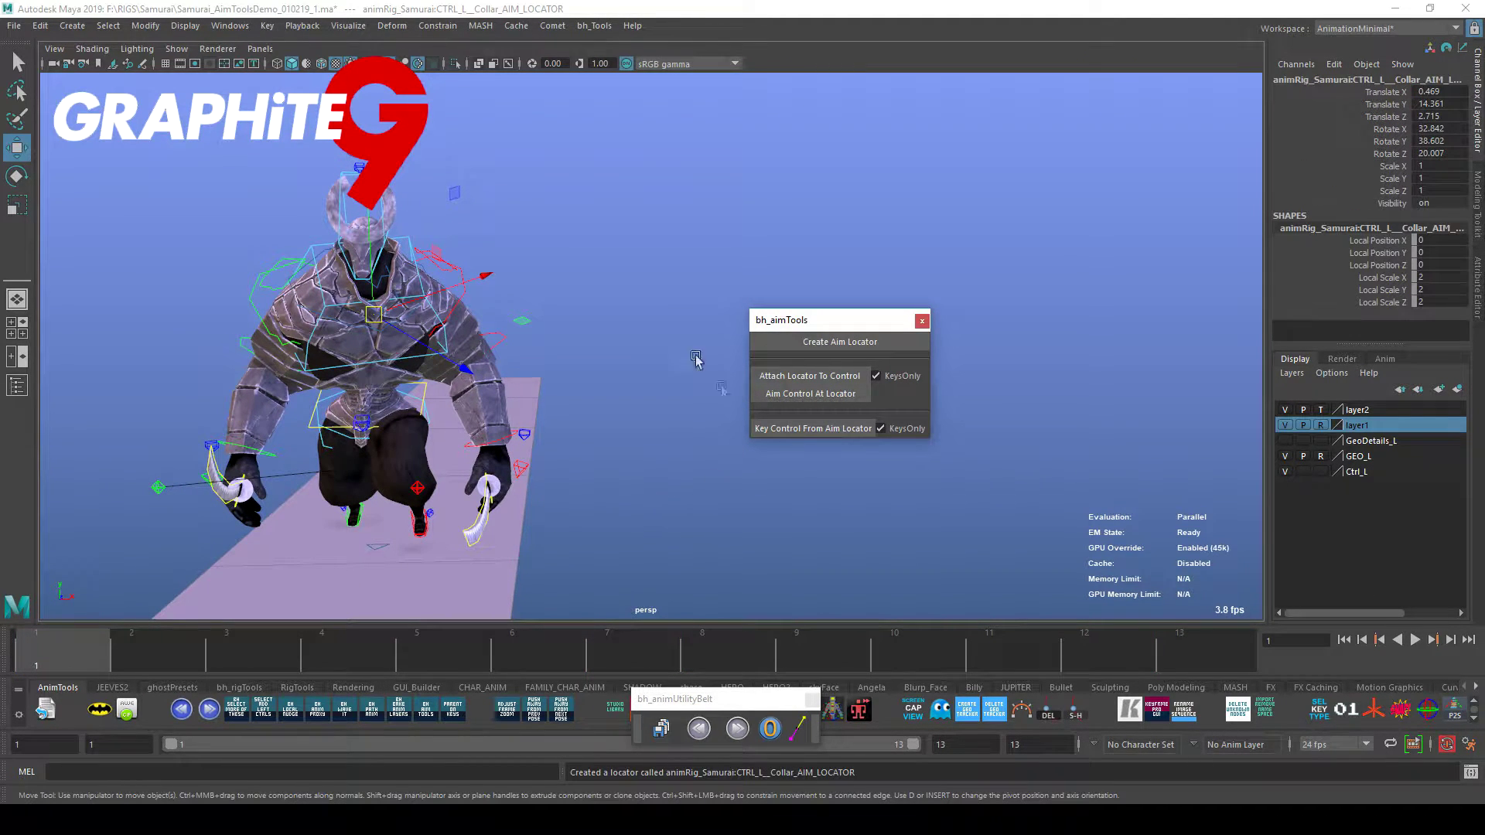
Open the Outliner and check both new collar aim locators there, leaving the left one selected.
click(176, 48)
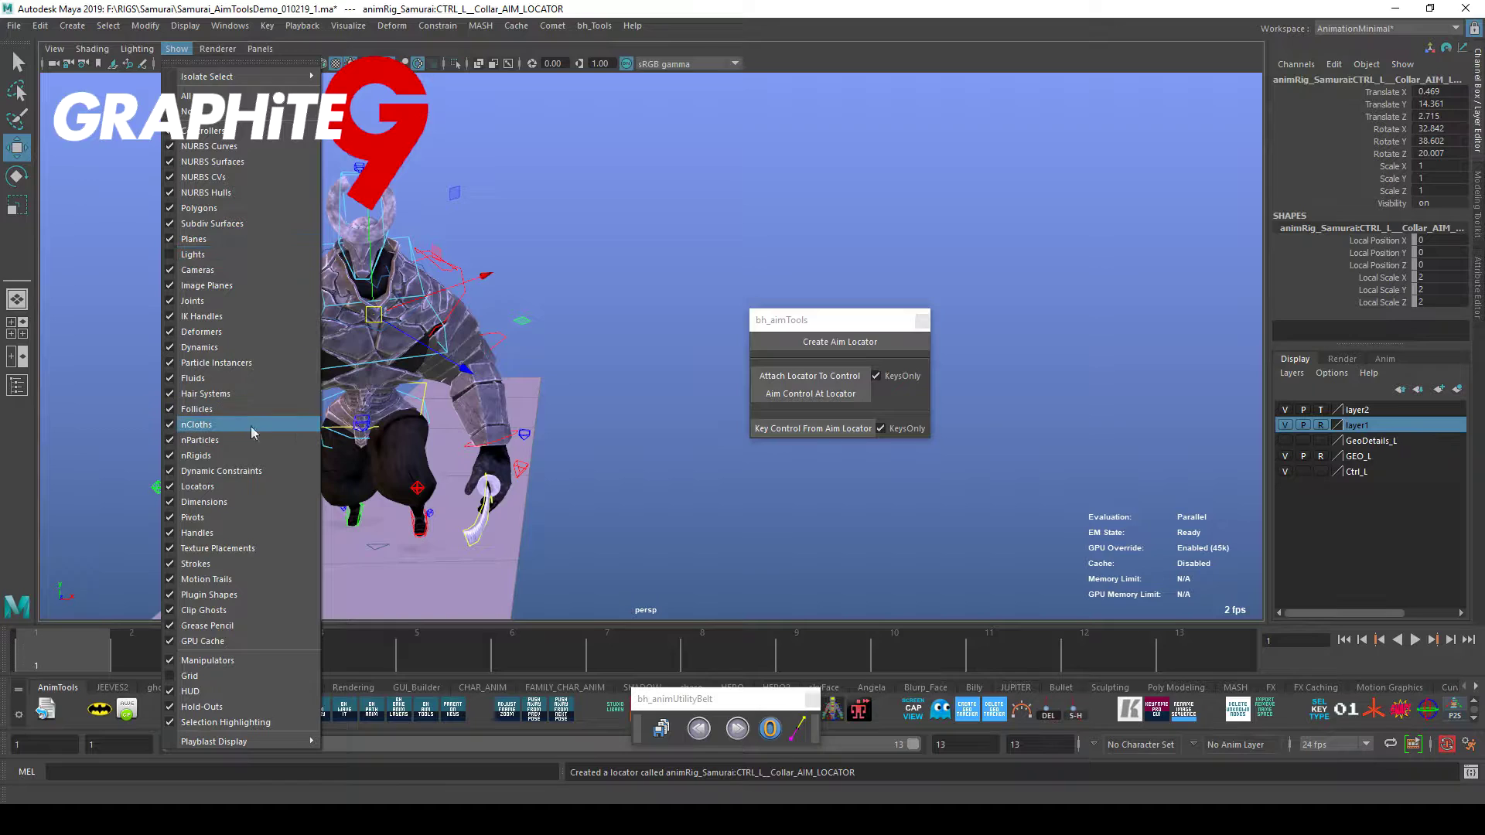
click(676, 543)
alt+drag(676, 543, 782, 552)
alt+right_drag(769, 505, 714, 513)
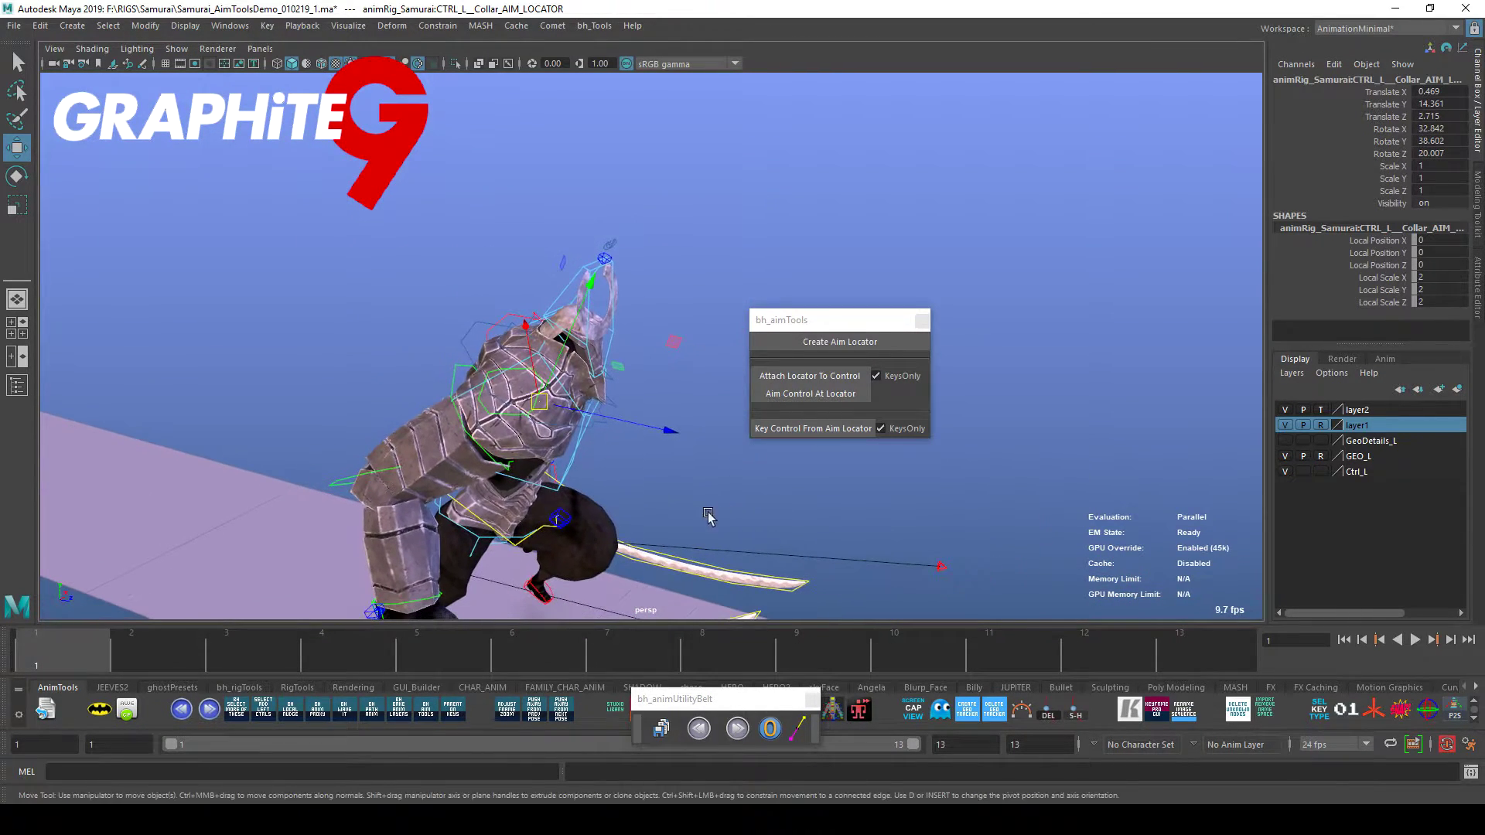
click(17, 384)
drag(277, 144, 112, 151)
click(175, 377)
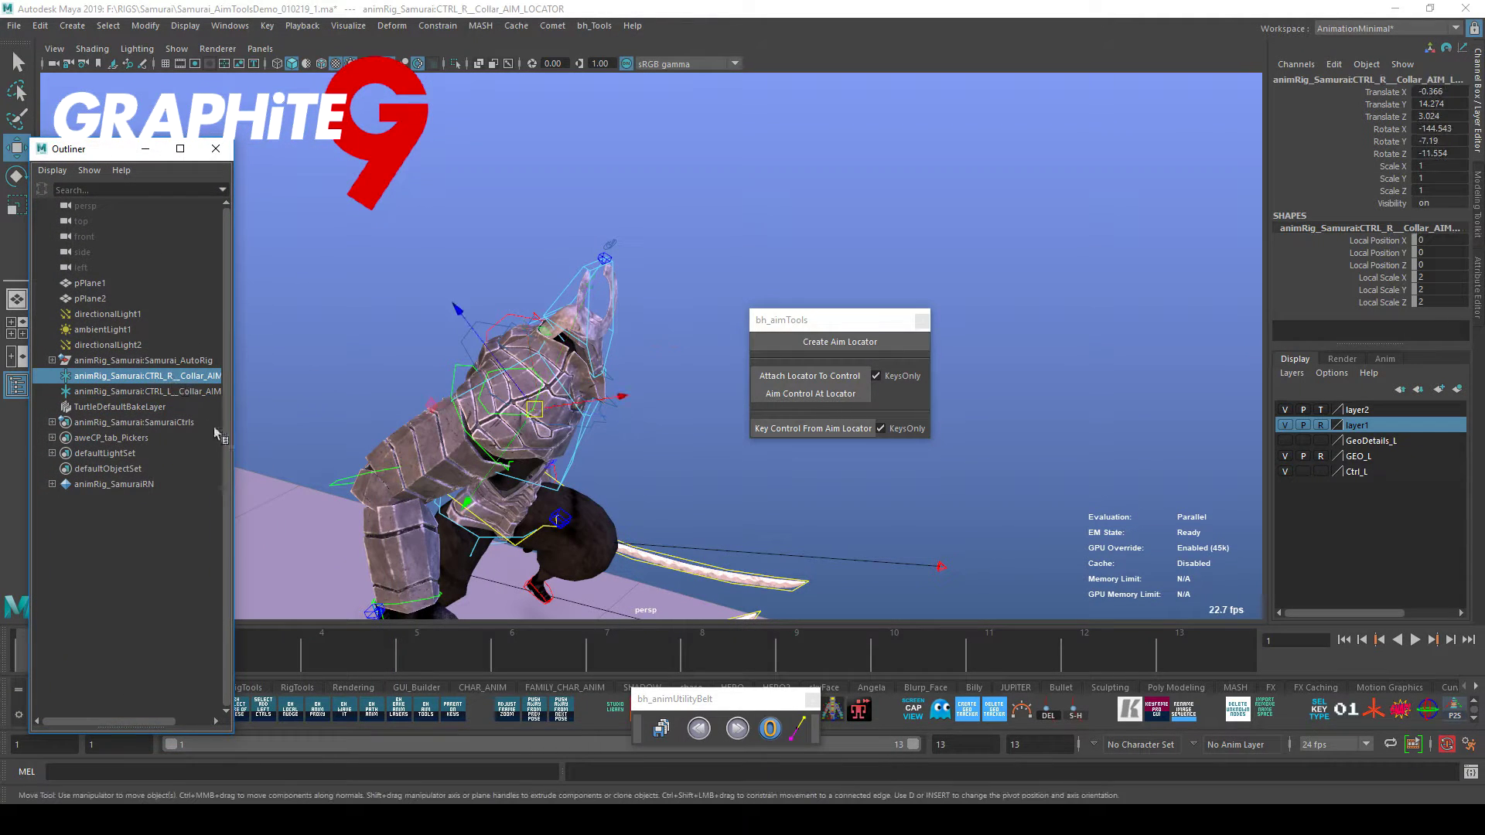
click(168, 390)
Move the left collar's aim locator out beyond the left shoulder, to about X 9, Y 17.5, Z -4.5.
alt+drag(657, 487, 557, 448)
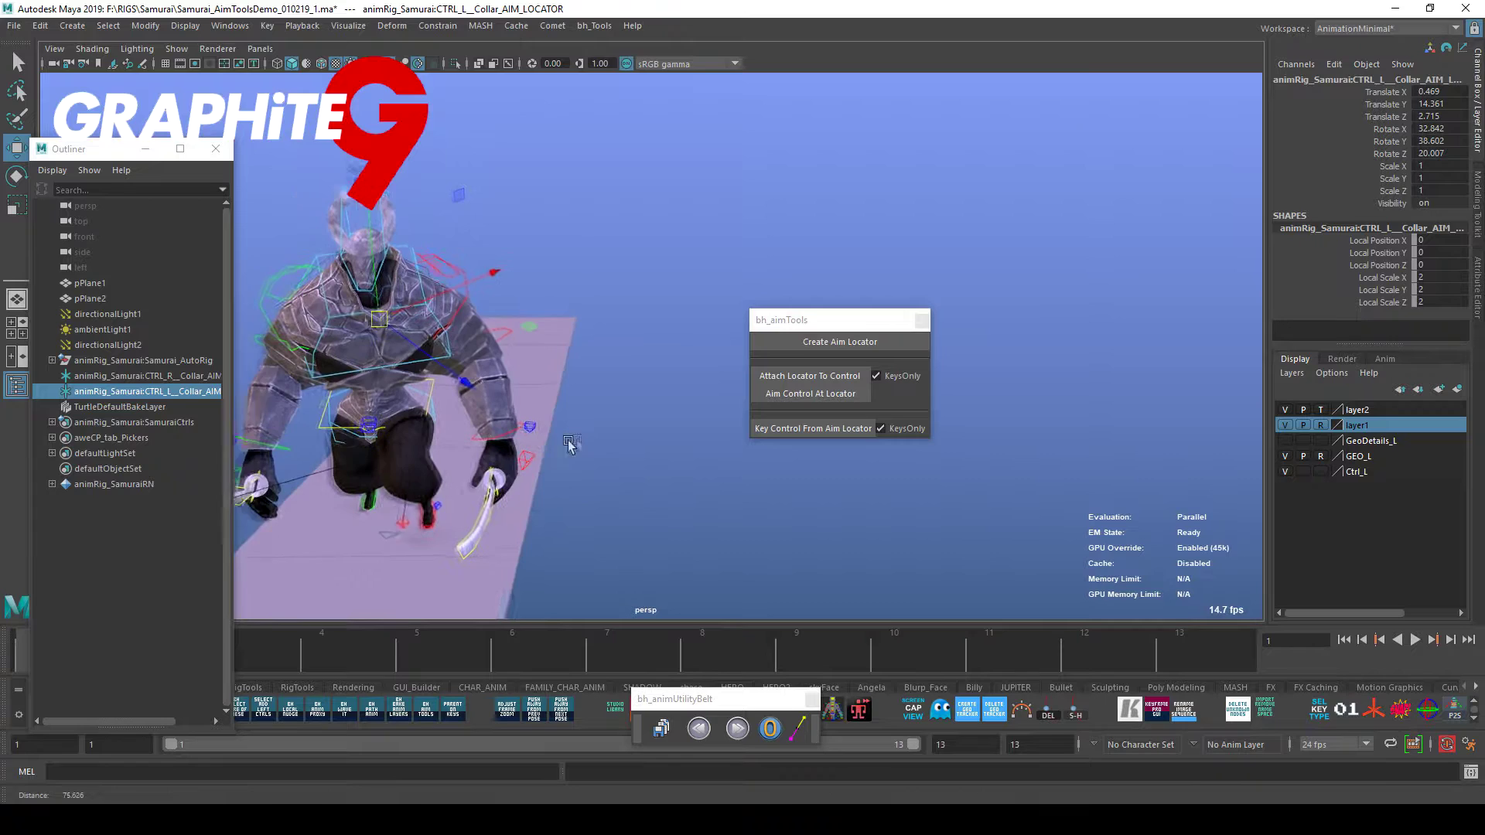
alt+middle_drag(557, 448, 662, 468)
drag(846, 319, 919, 316)
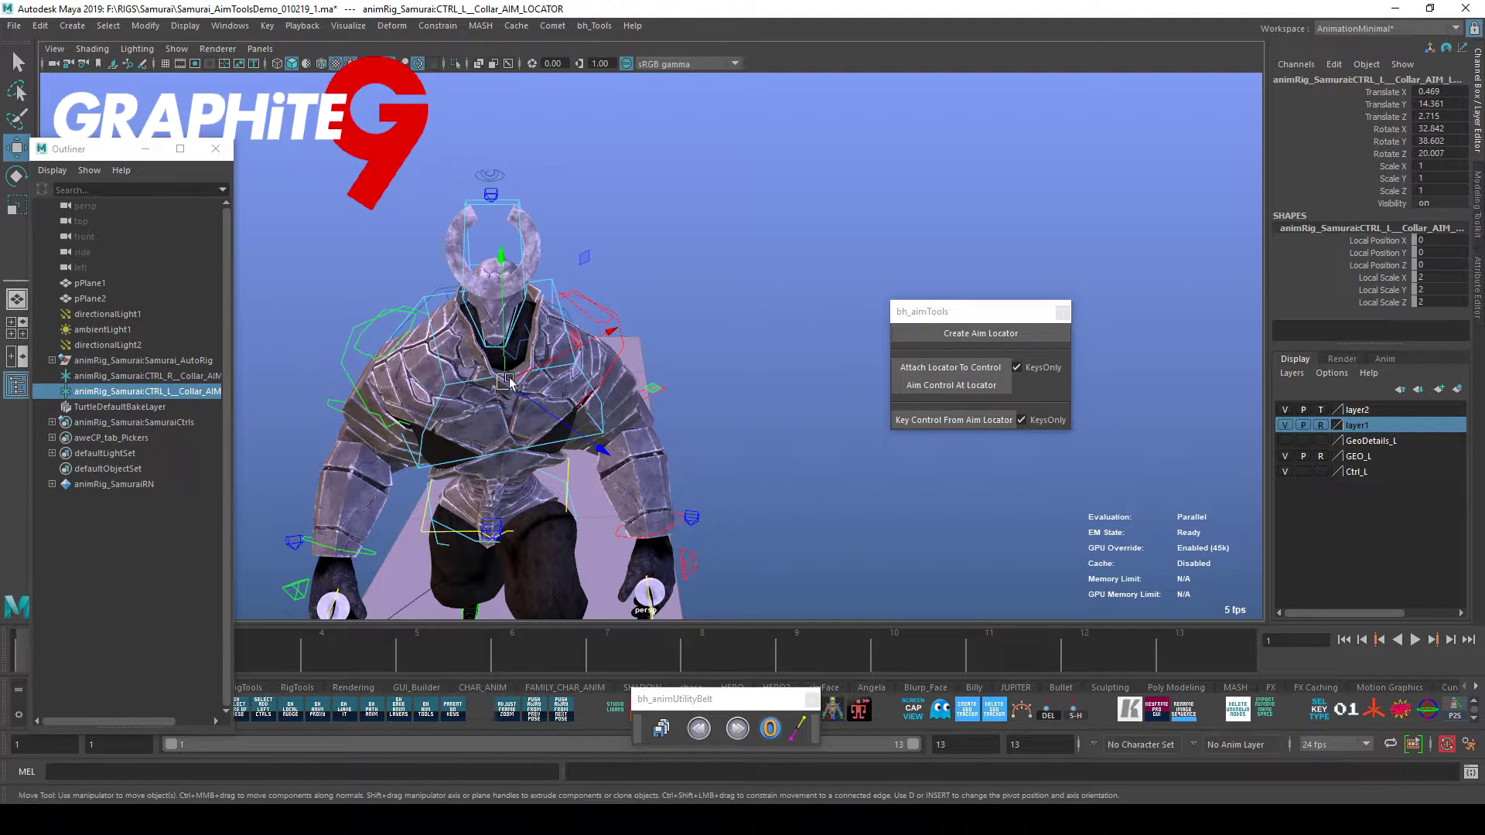
drag(510, 383, 555, 378)
key(ctrl+z)
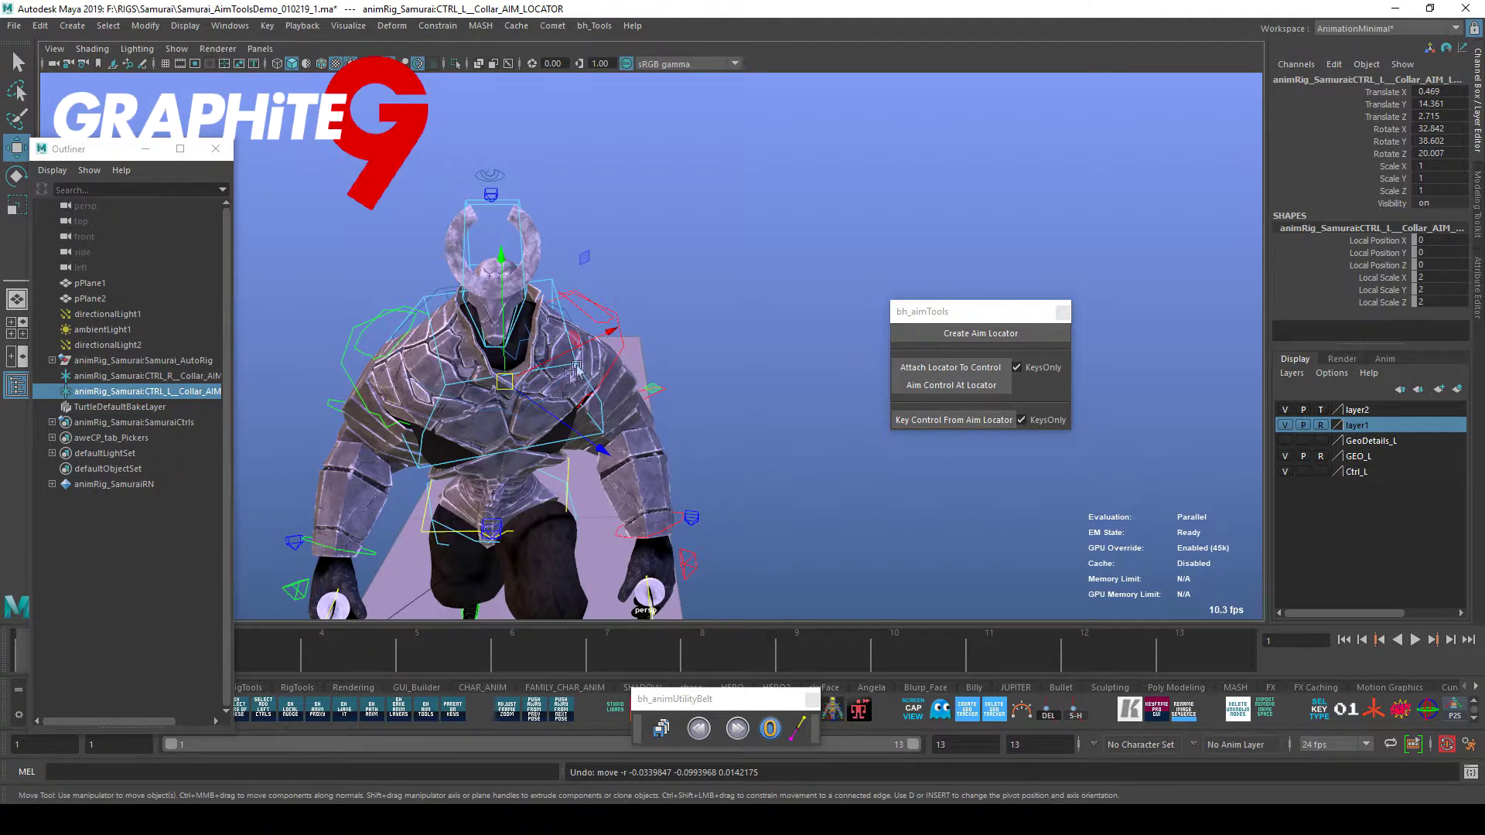
alt+drag(670, 358, 579, 360)
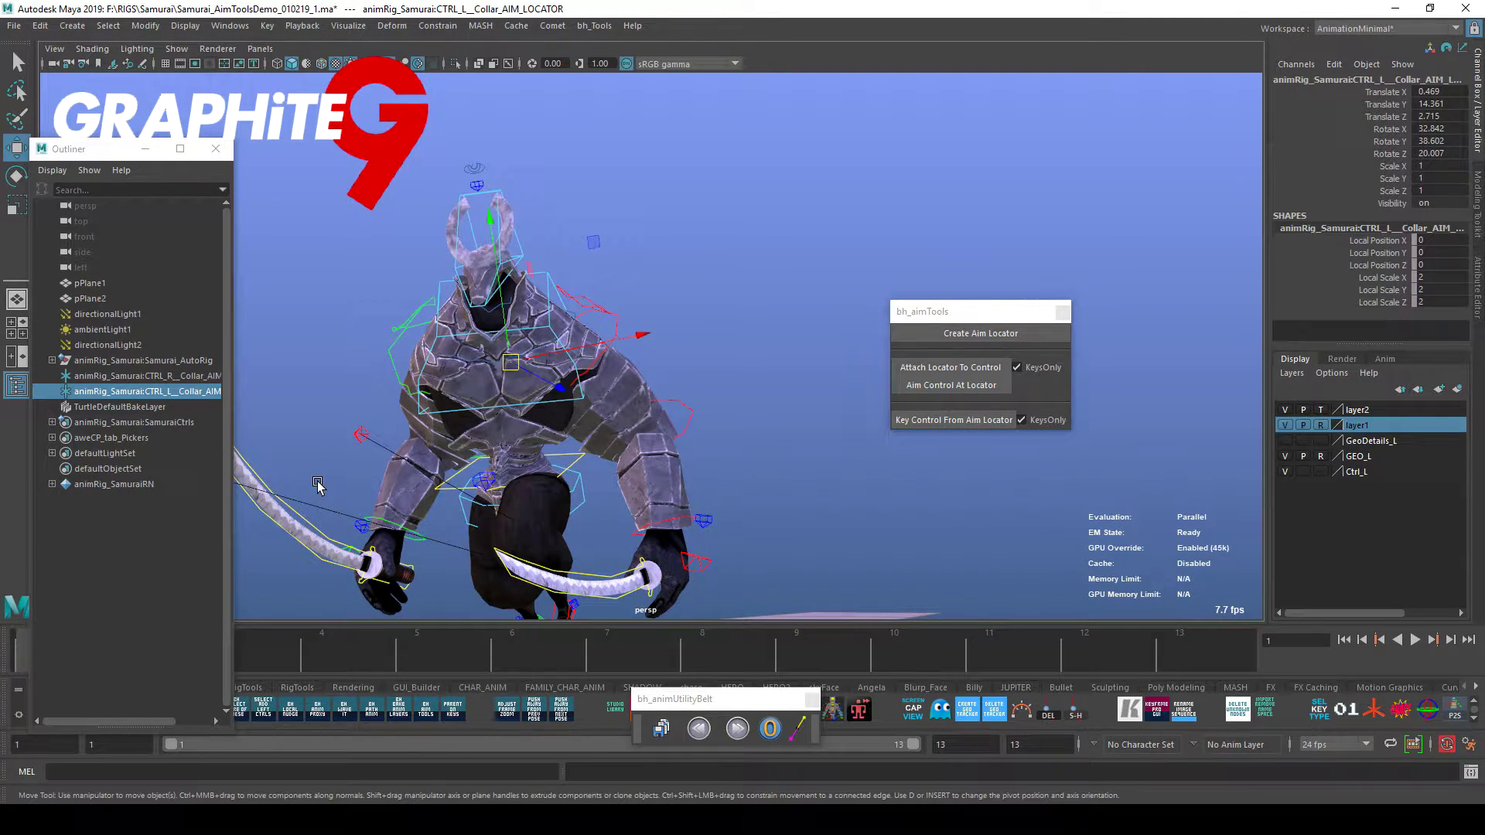
alt+drag(588, 374, 851, 262)
alt+drag(801, 352, 625, 352)
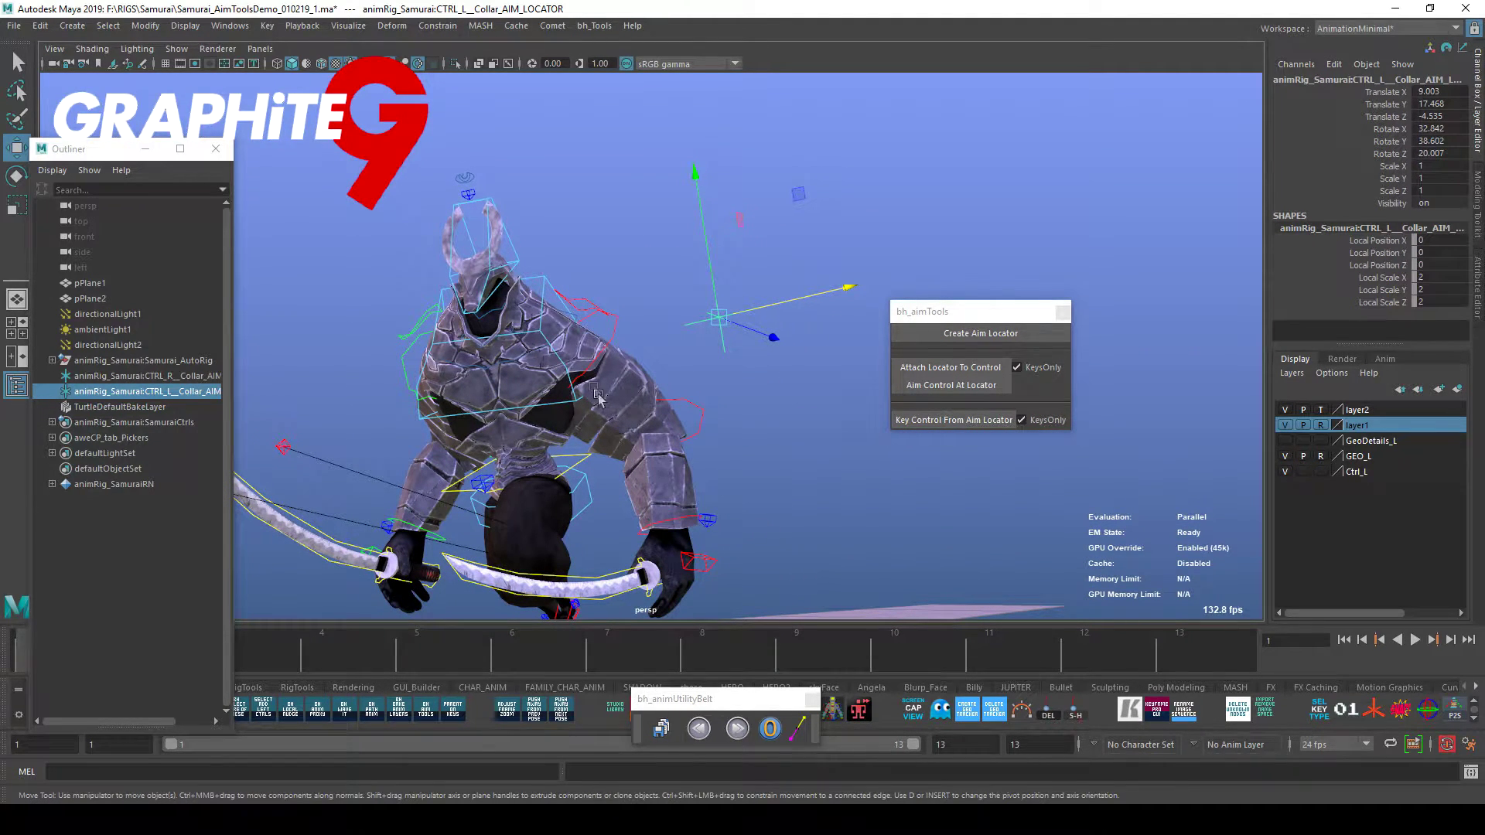
Move the right collar's aim locator out beyond the right shoulder, to about X -8.5, Y 15.9, Z 2.
alt+drag(816, 536, 434, 383)
click(185, 377)
alt+drag(541, 534, 680, 449)
middle_drag(581, 404, 549, 400)
alt+drag(569, 406, 623, 399)
middle_drag(623, 402, 592, 439)
drag(975, 313, 1063, 333)
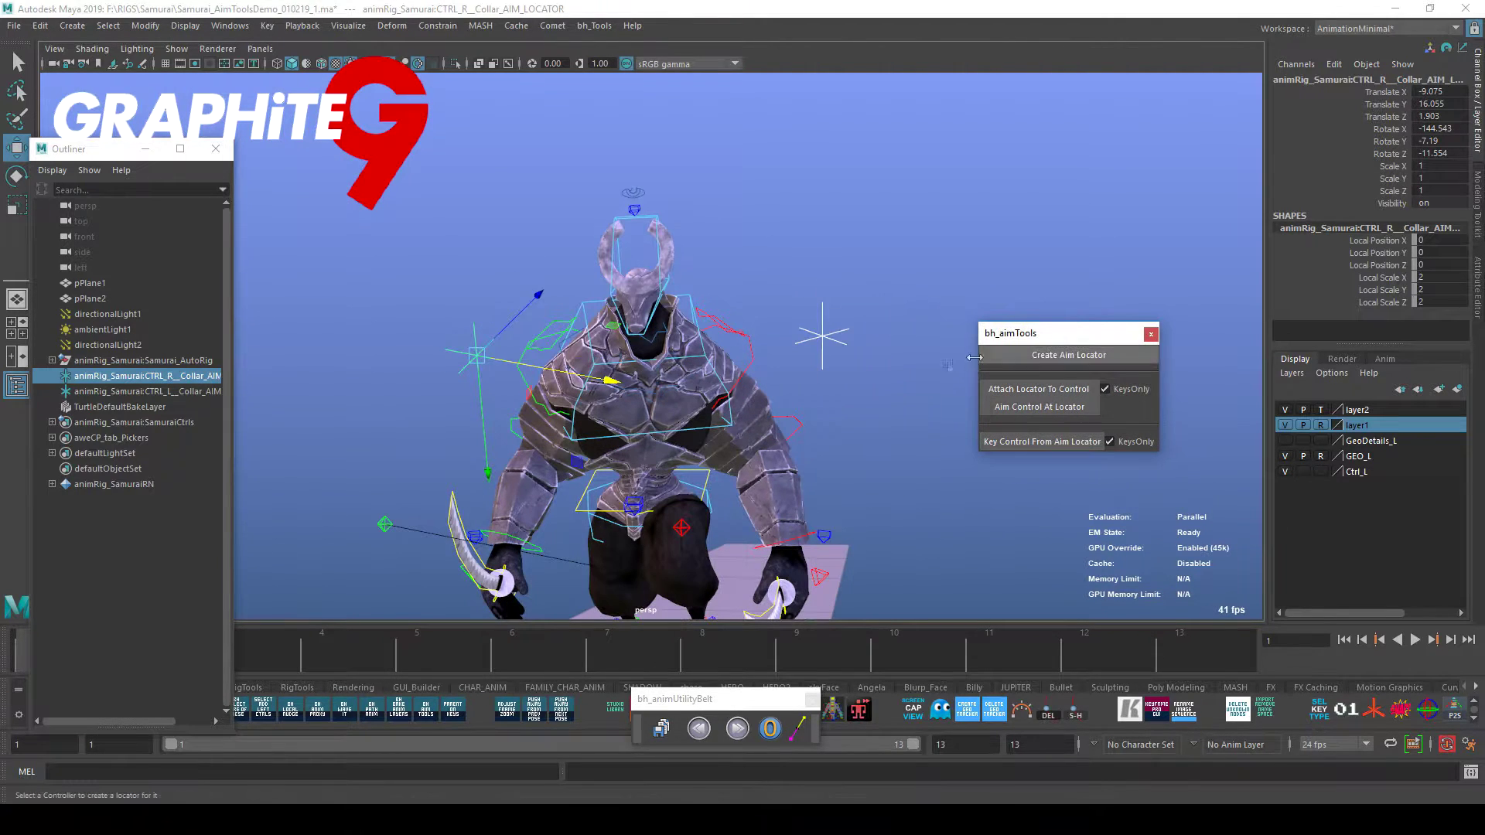
drag(607, 380, 623, 387)
alt+drag(709, 439, 882, 531)
Select both collar aim locators in the viewport and move the bh_aimTools window closer to the character.
click(852, 477)
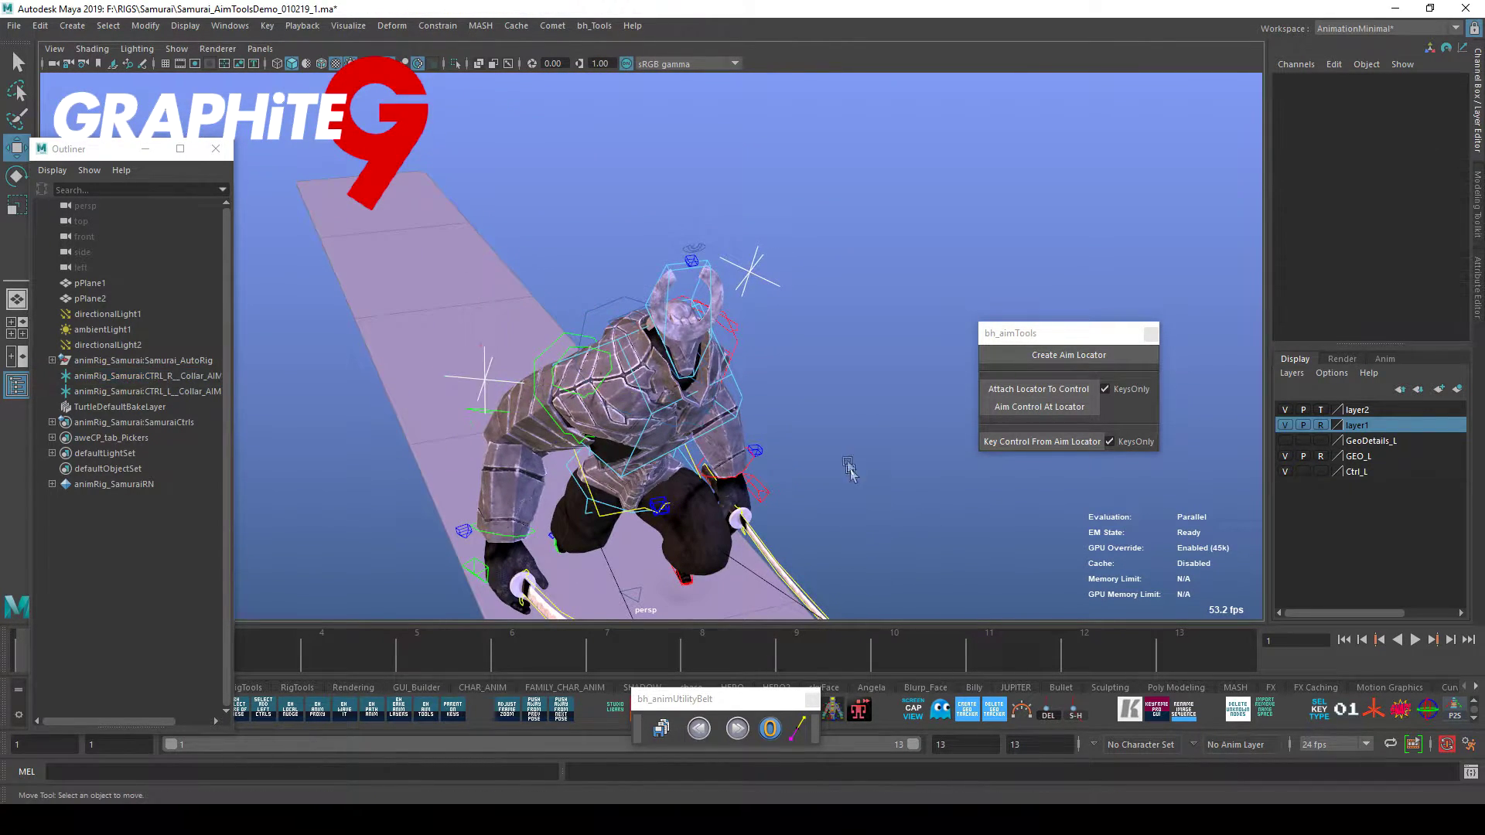
drag(797, 335, 802, 340)
alt+drag(804, 495, 882, 472)
shift+drag(490, 336, 526, 389)
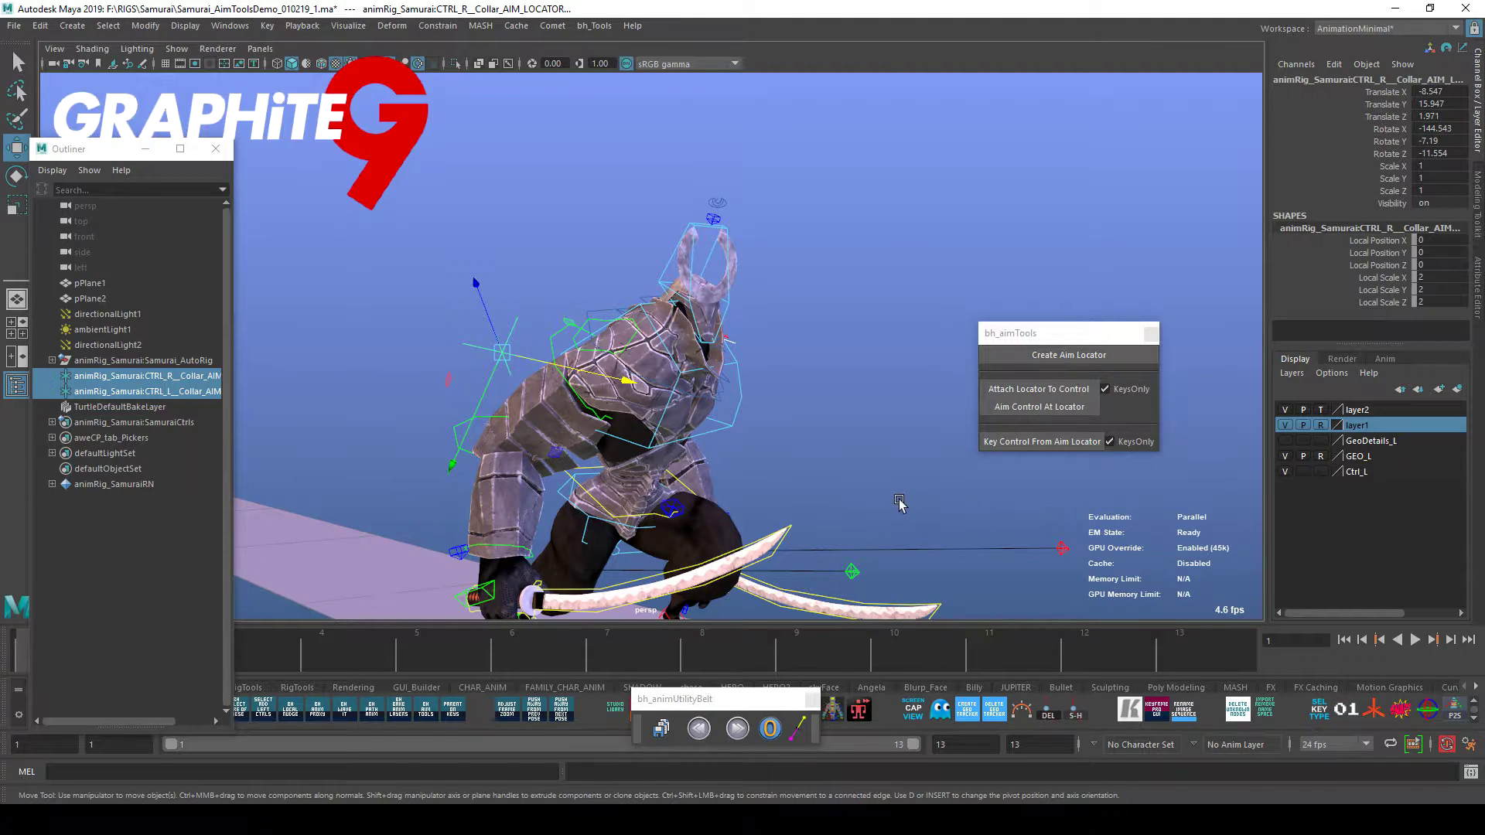
alt+drag(900, 504, 853, 497)
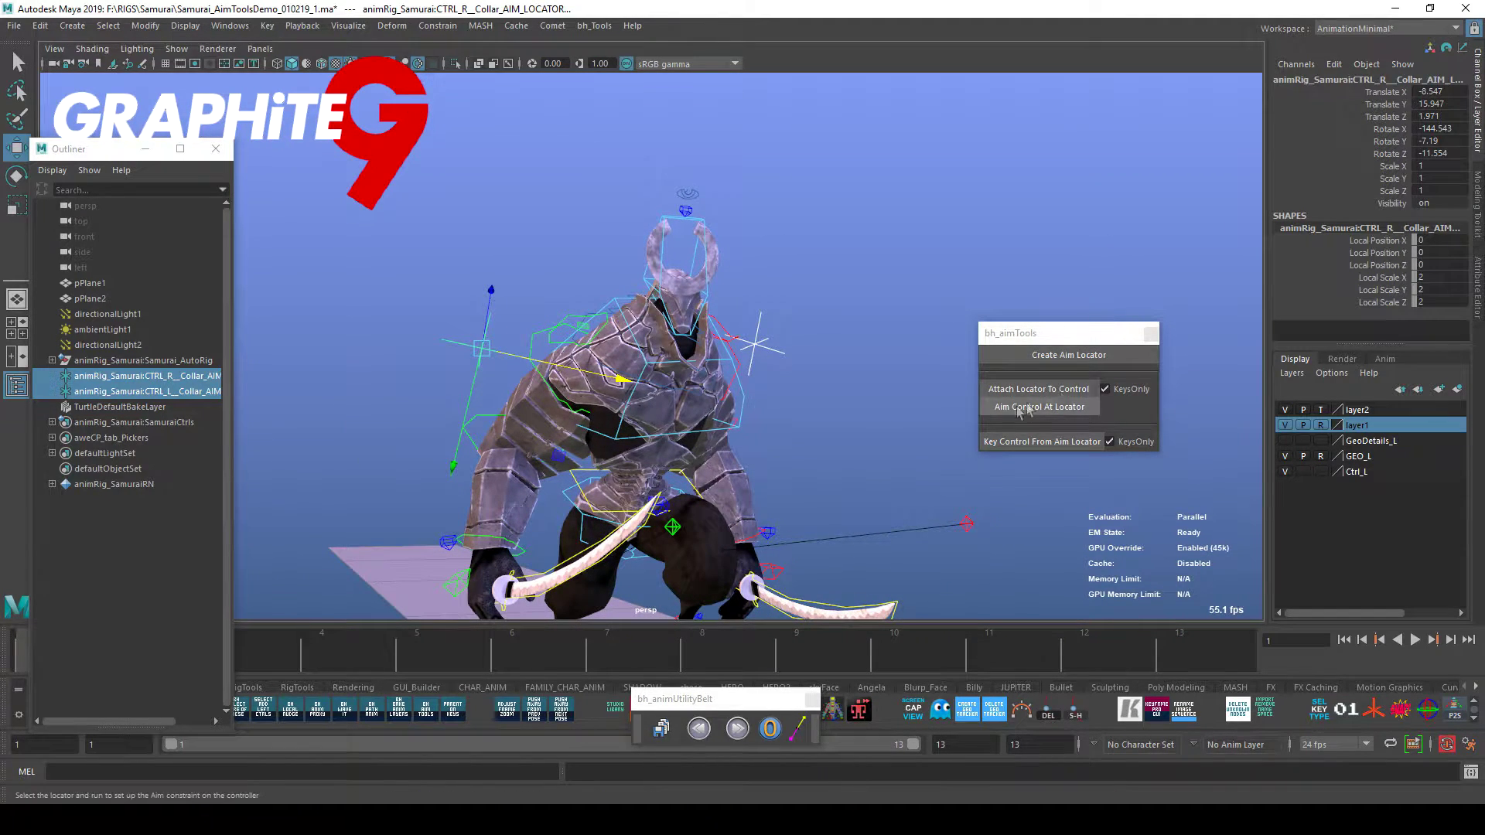
drag(1104, 334, 992, 311)
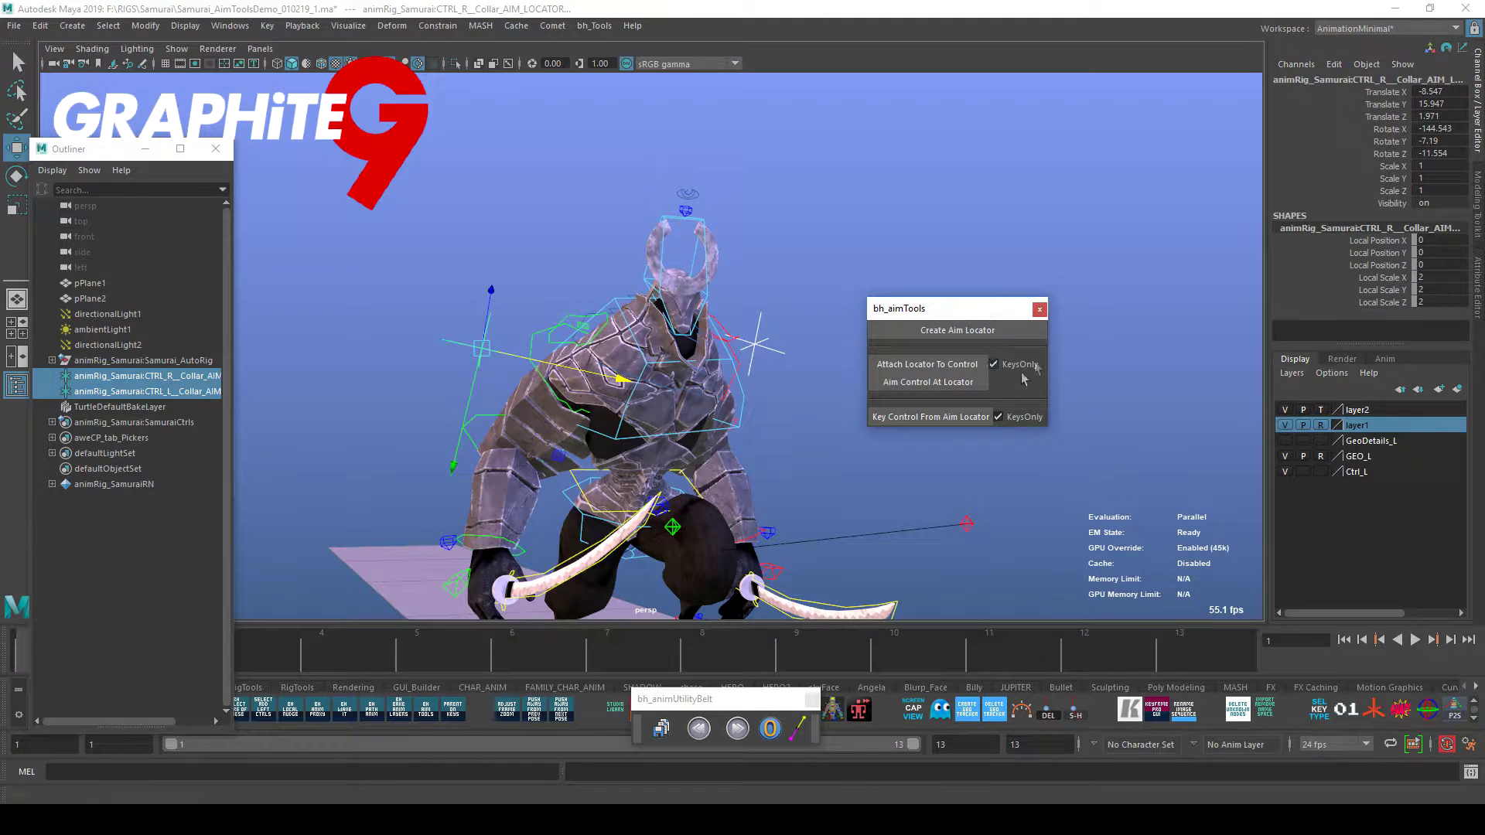
Check the right collar control's keys, turn off KeysOnly for attaching locators, and minimize the Outliner.
click(621, 367)
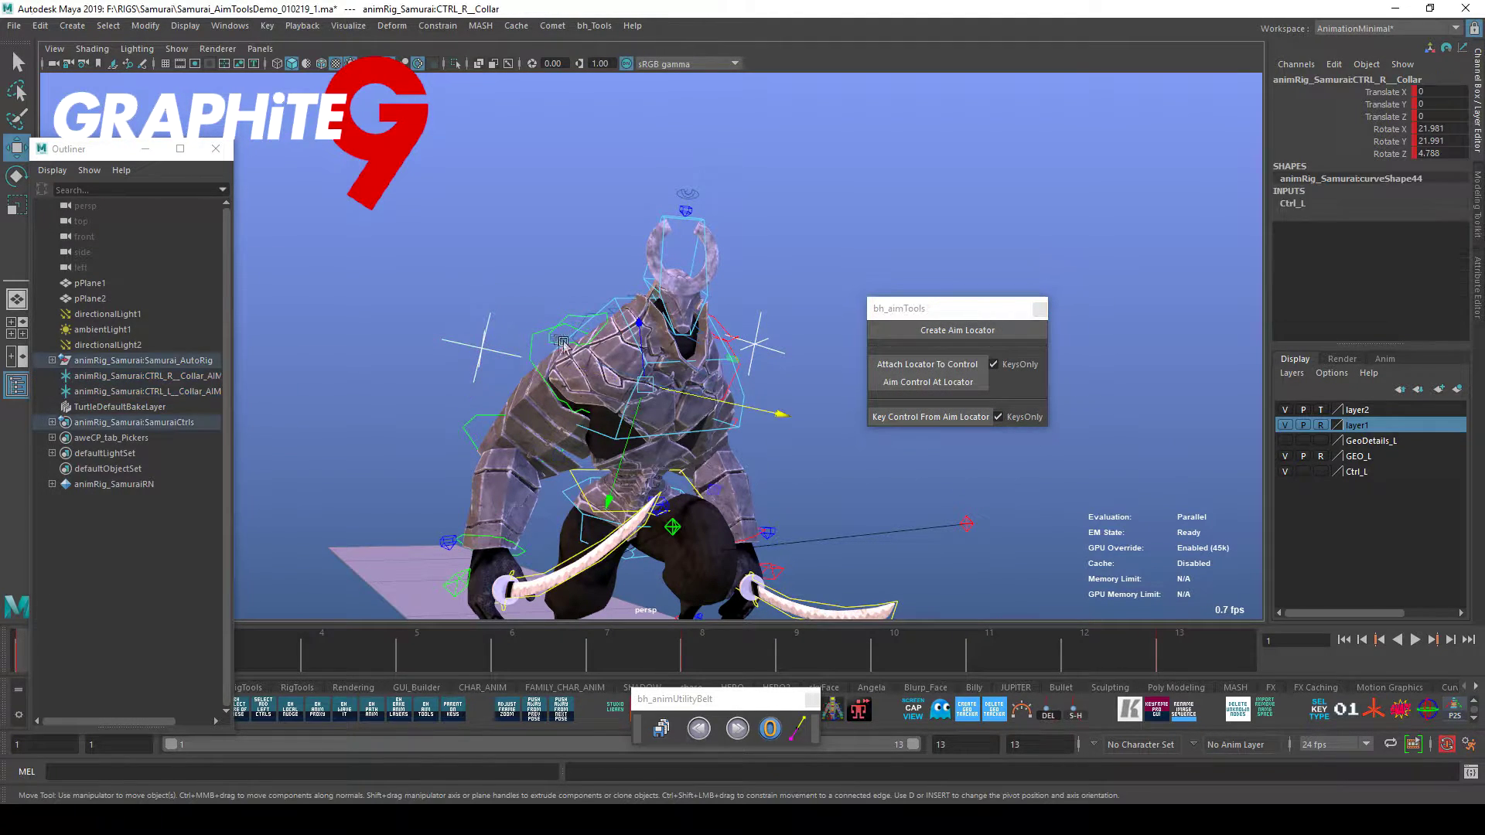
click(994, 364)
click(146, 149)
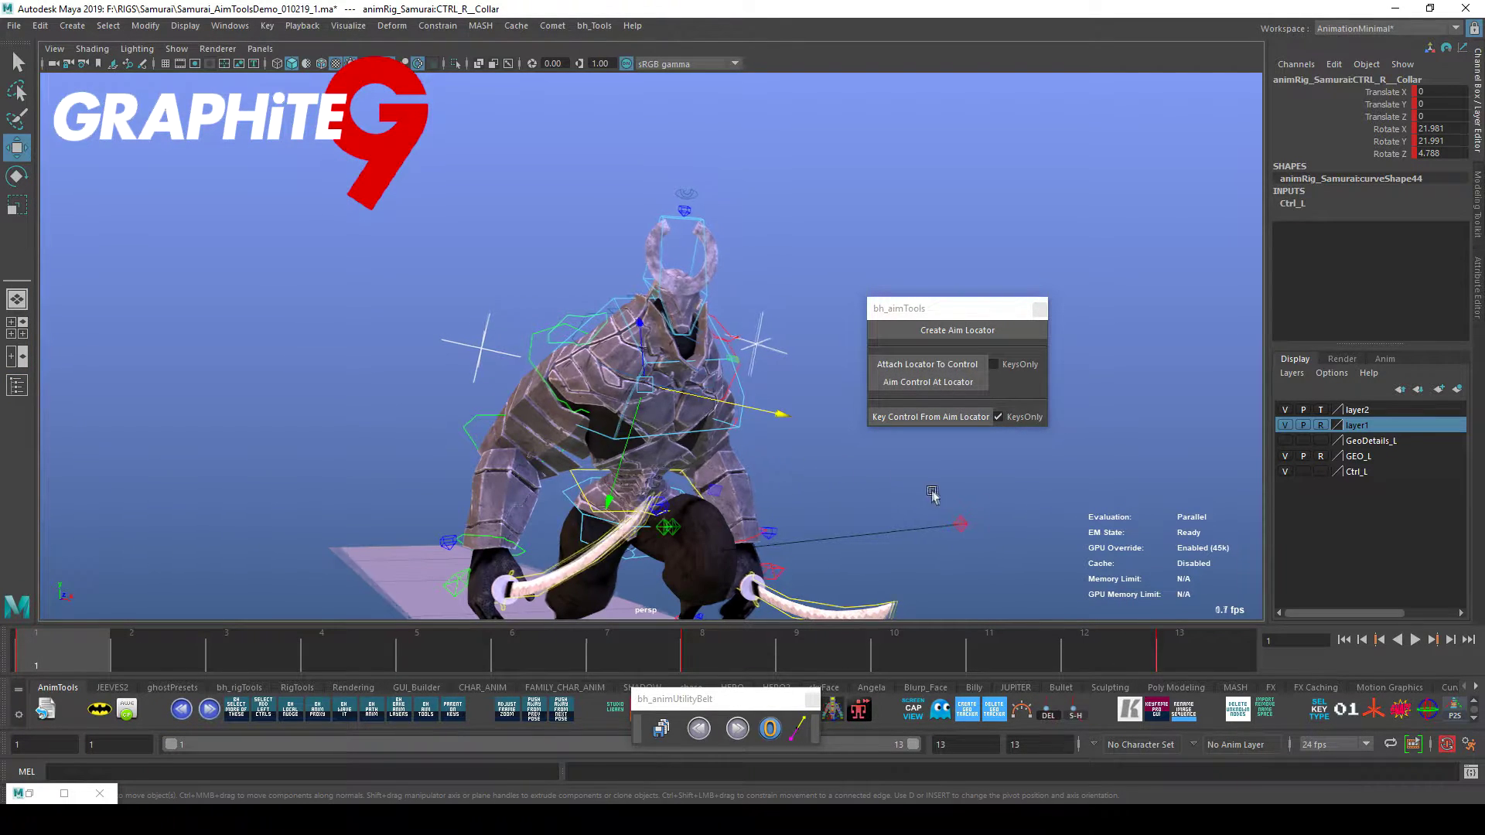
click(995, 364)
click(995, 365)
Attach both collar aim locators to their controls so they are keyed on every frame.
click(500, 356)
click(780, 321)
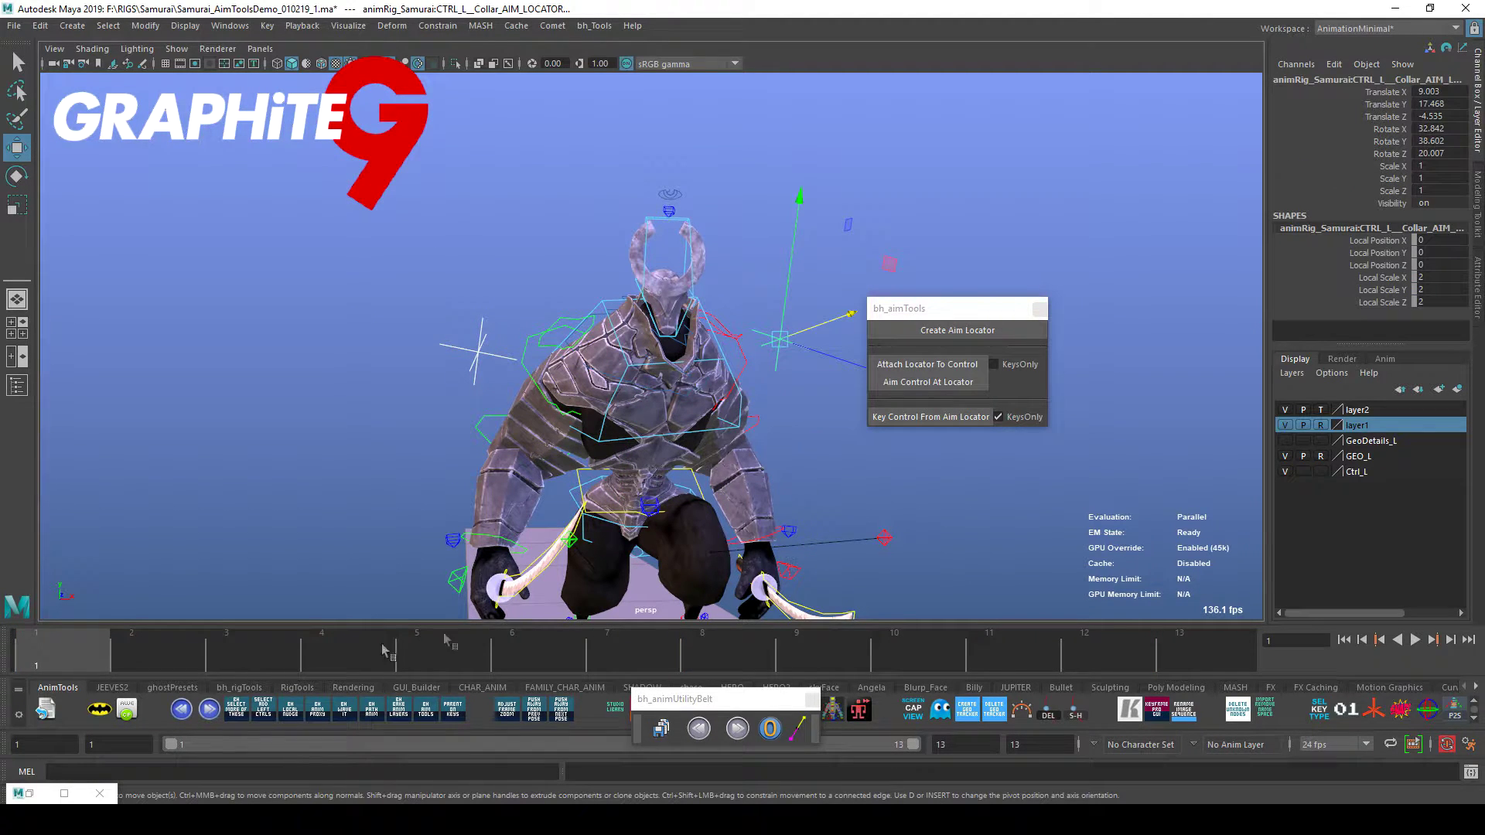
click(956, 366)
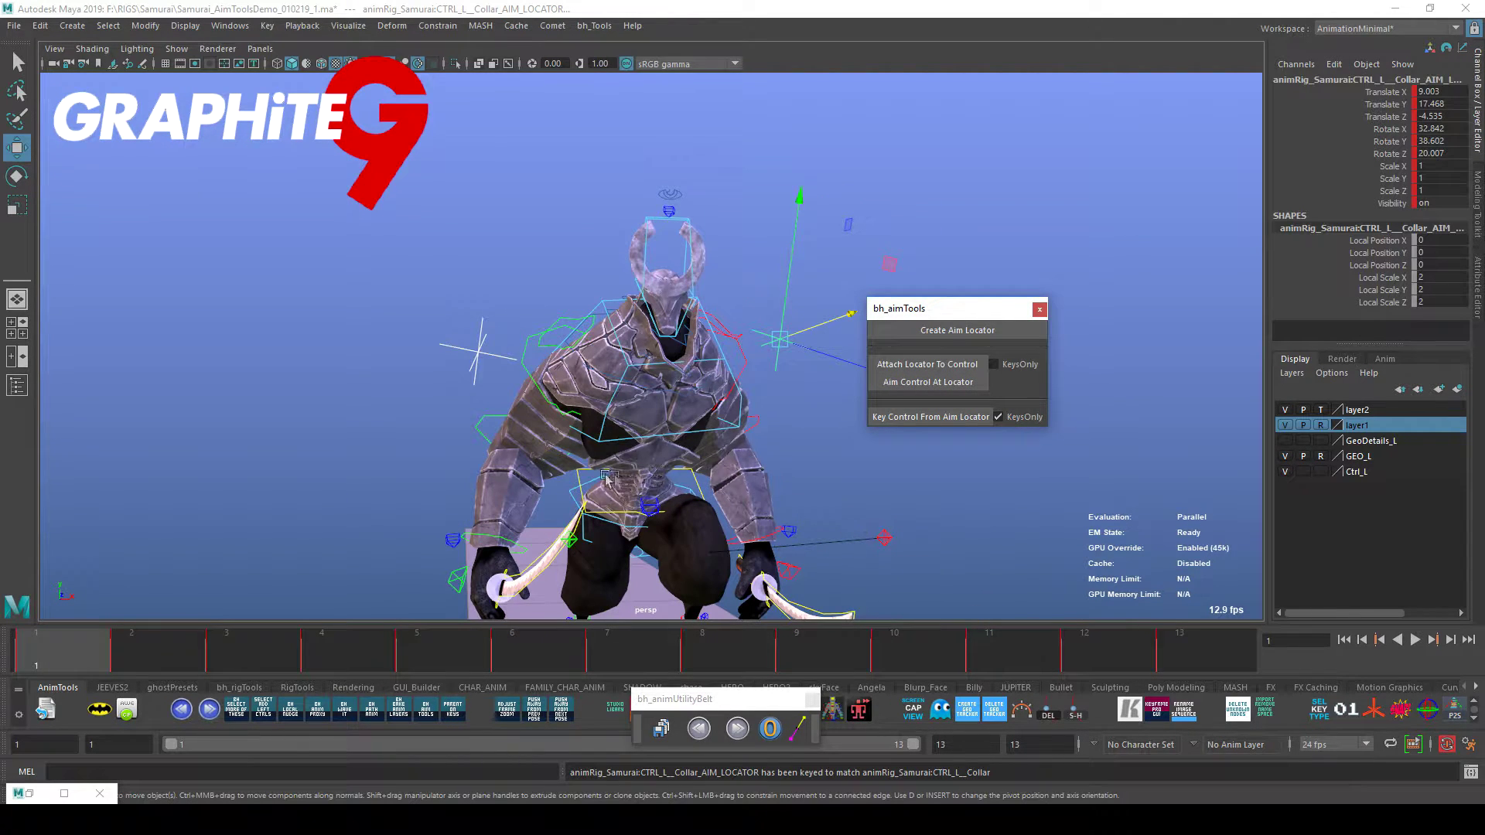
Aim both collar controls at their locators and play the animation to review the motion.
click(943, 383)
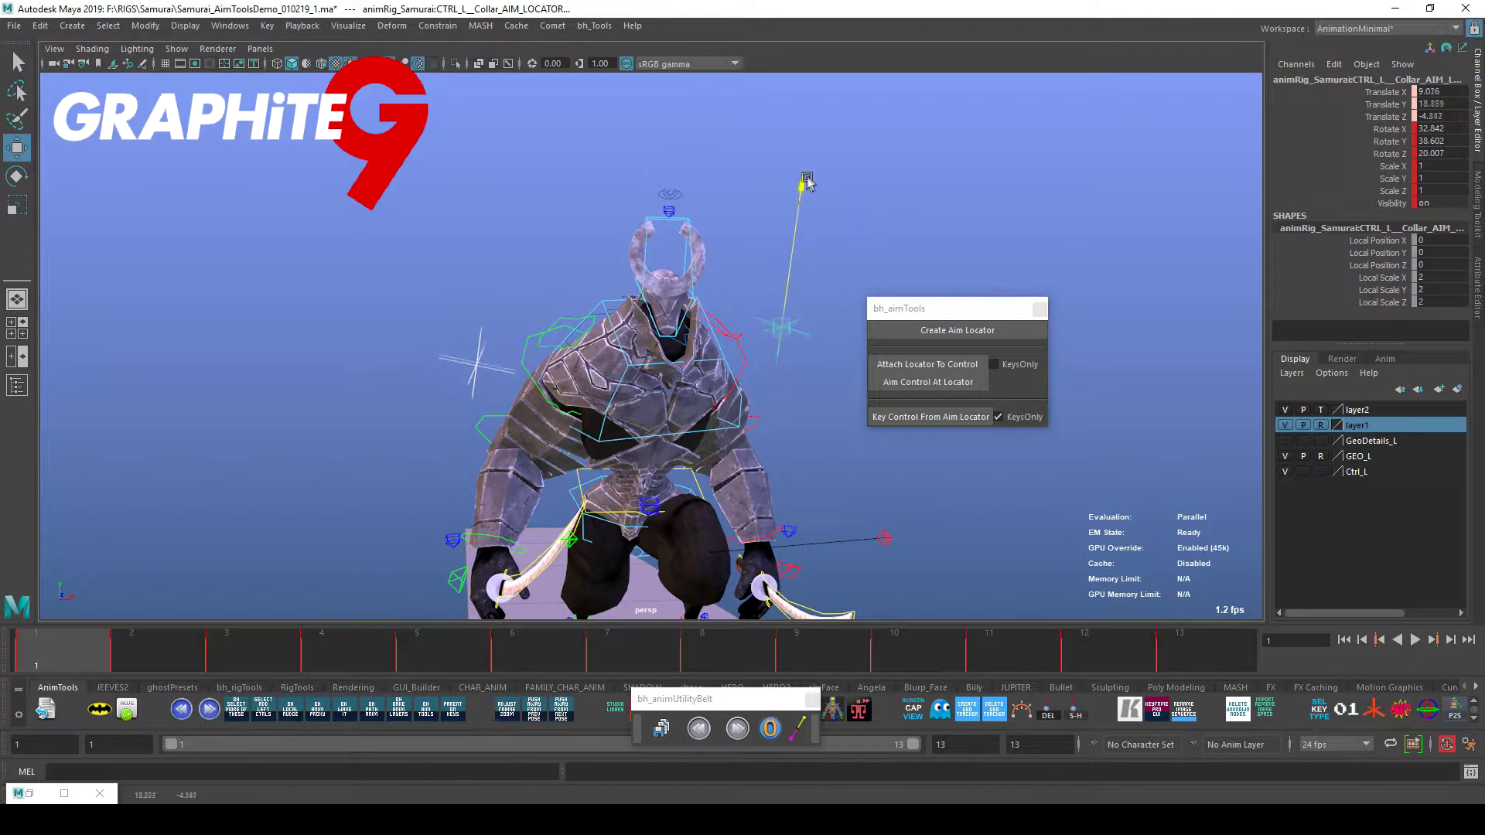
key(alt+v)
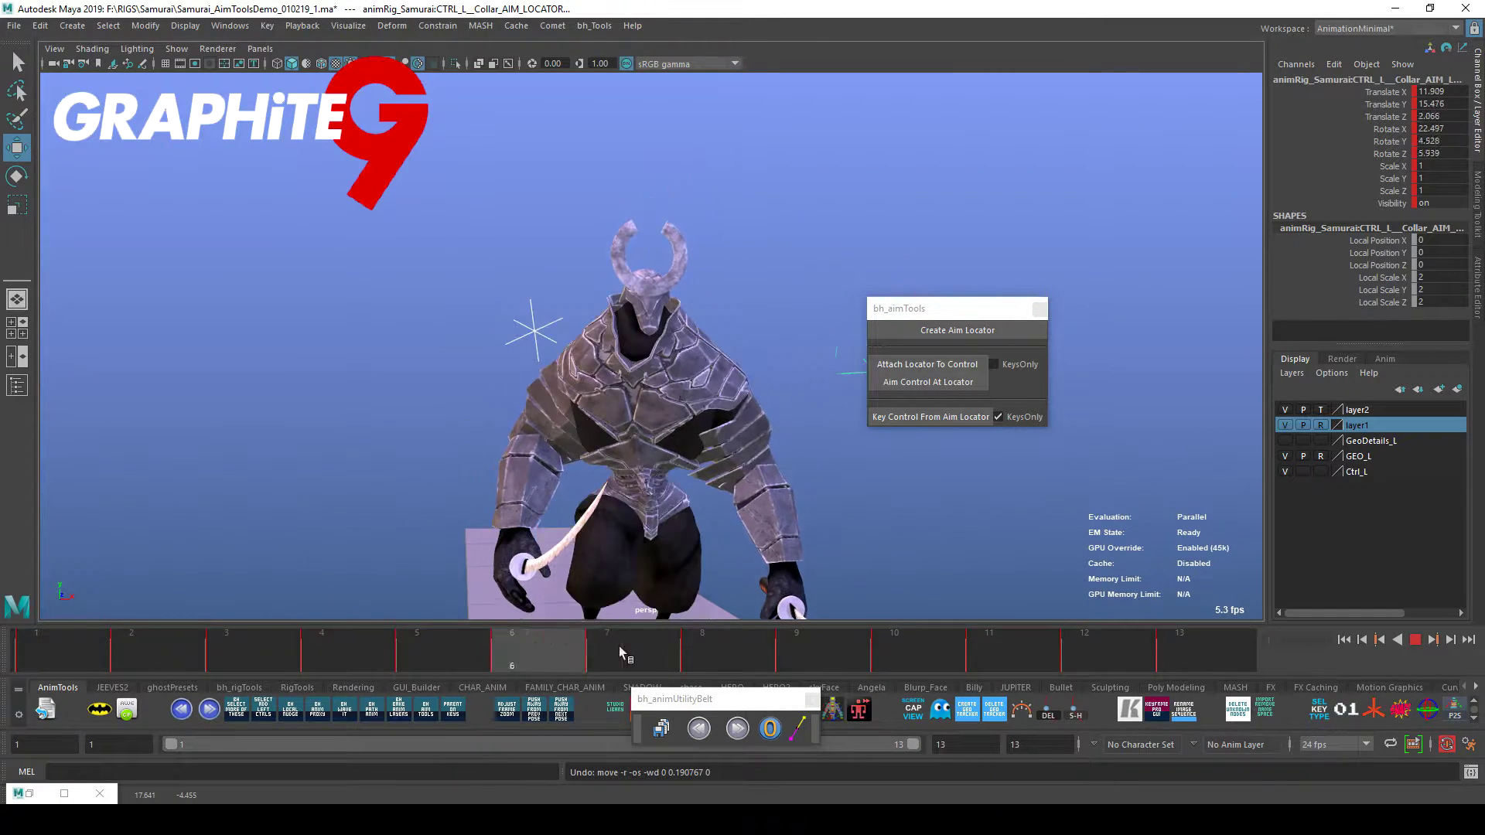
Return to frame 1, move the bh_aimTools window away from the character, and select the right collar aim locator's up-vector locator.
click(58, 653)
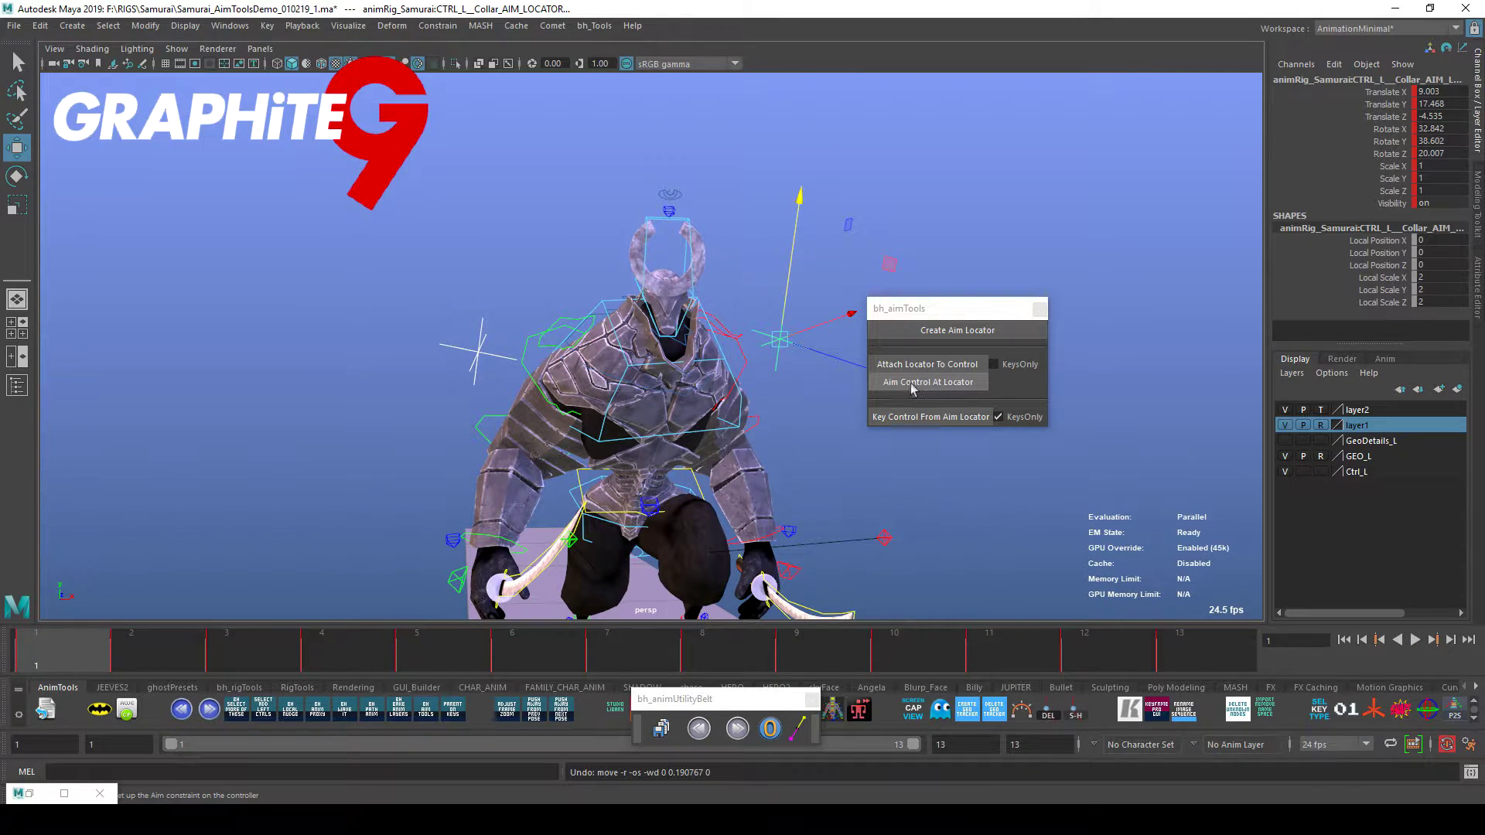
click(954, 382)
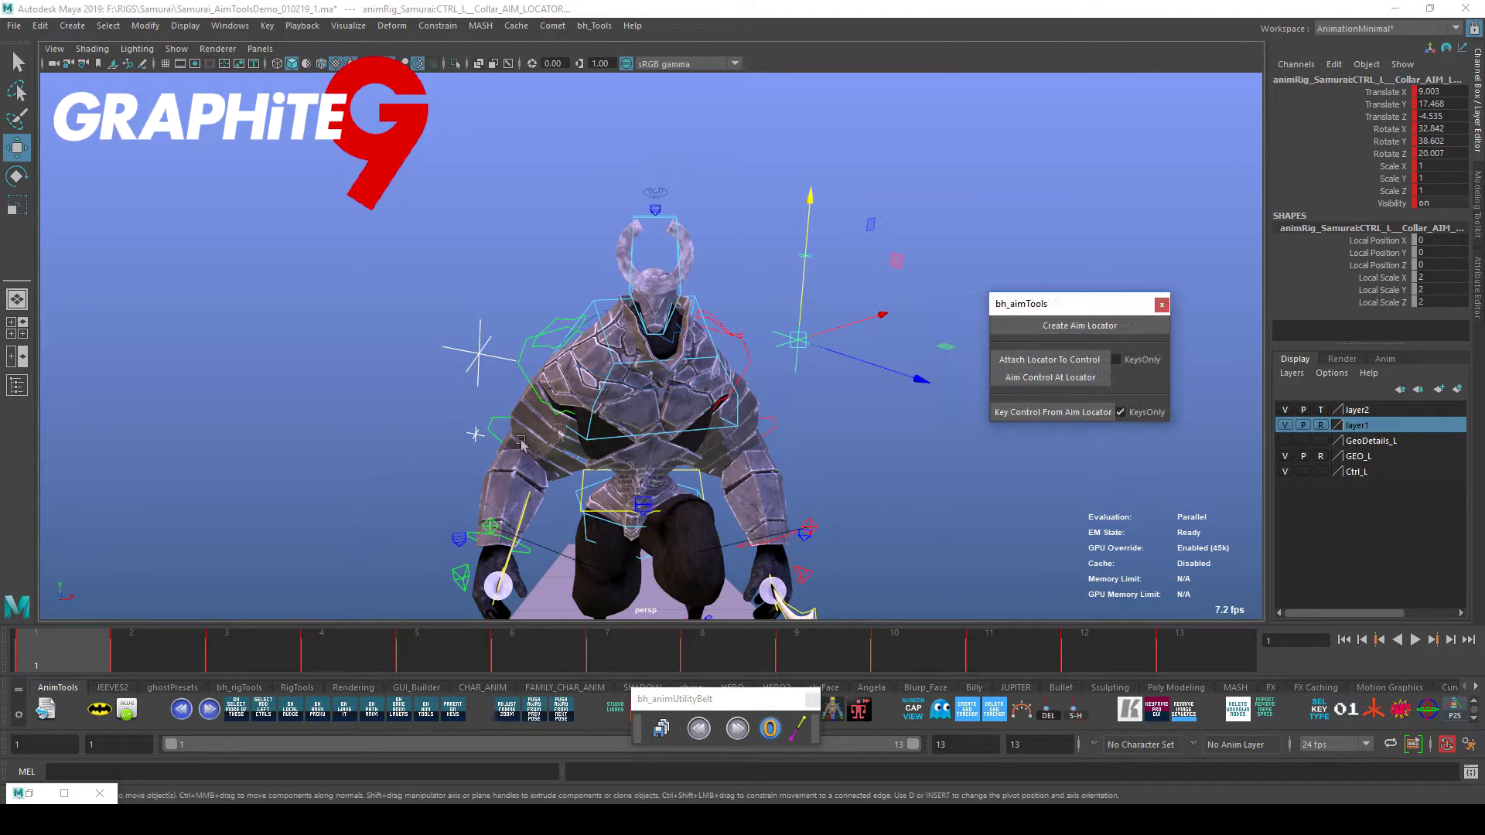
click(462, 449)
click(475, 435)
alt+drag(475, 445, 471, 494)
alt+drag(858, 343, 871, 369)
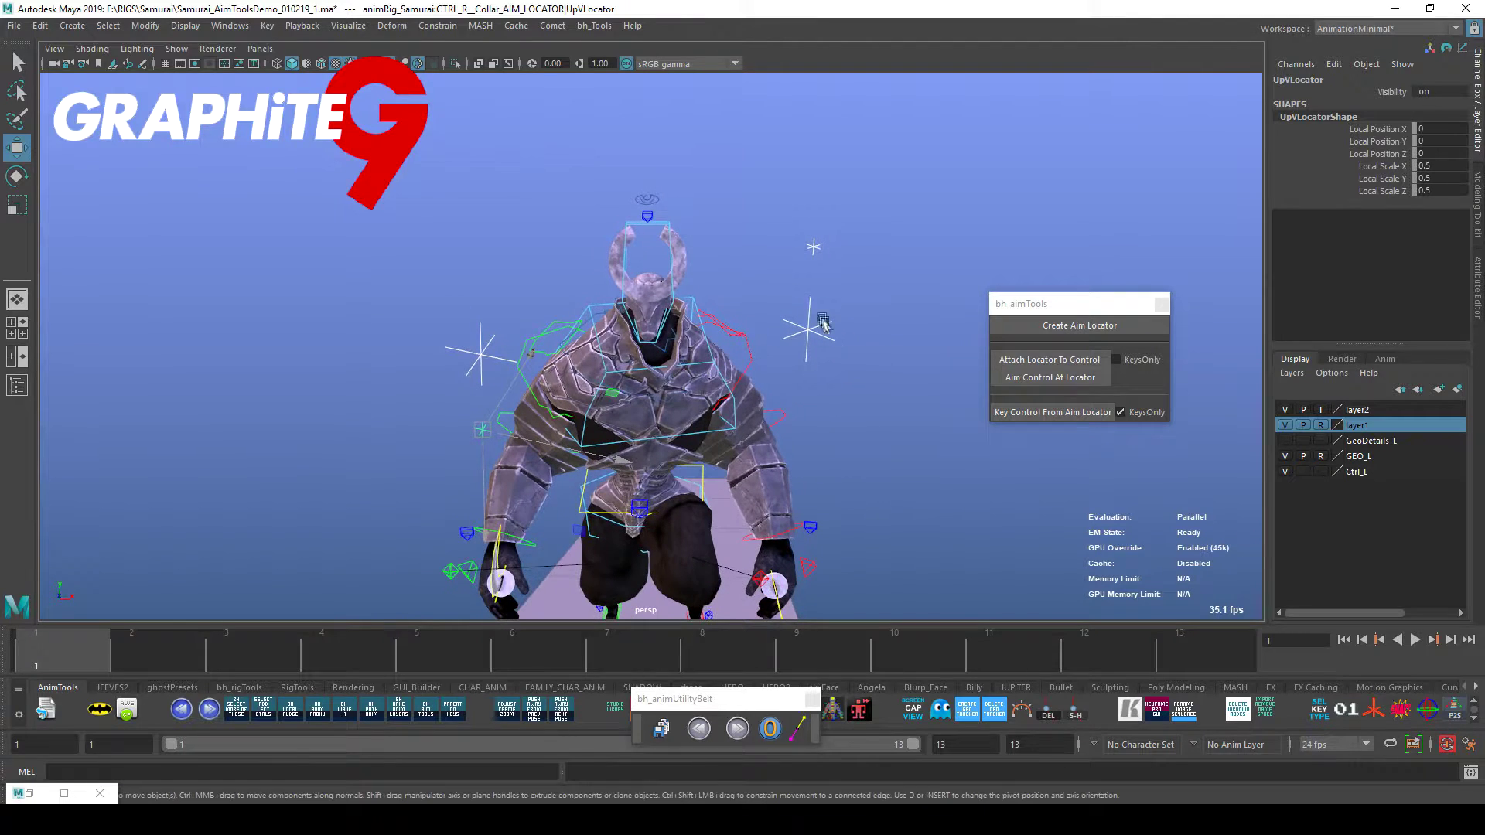
Try rotating the left collar aim locator, and select its up-vector child locator.
drag(837, 335, 838, 337)
alt+drag(838, 337, 864, 392)
key(e)
drag(920, 340, 916, 358)
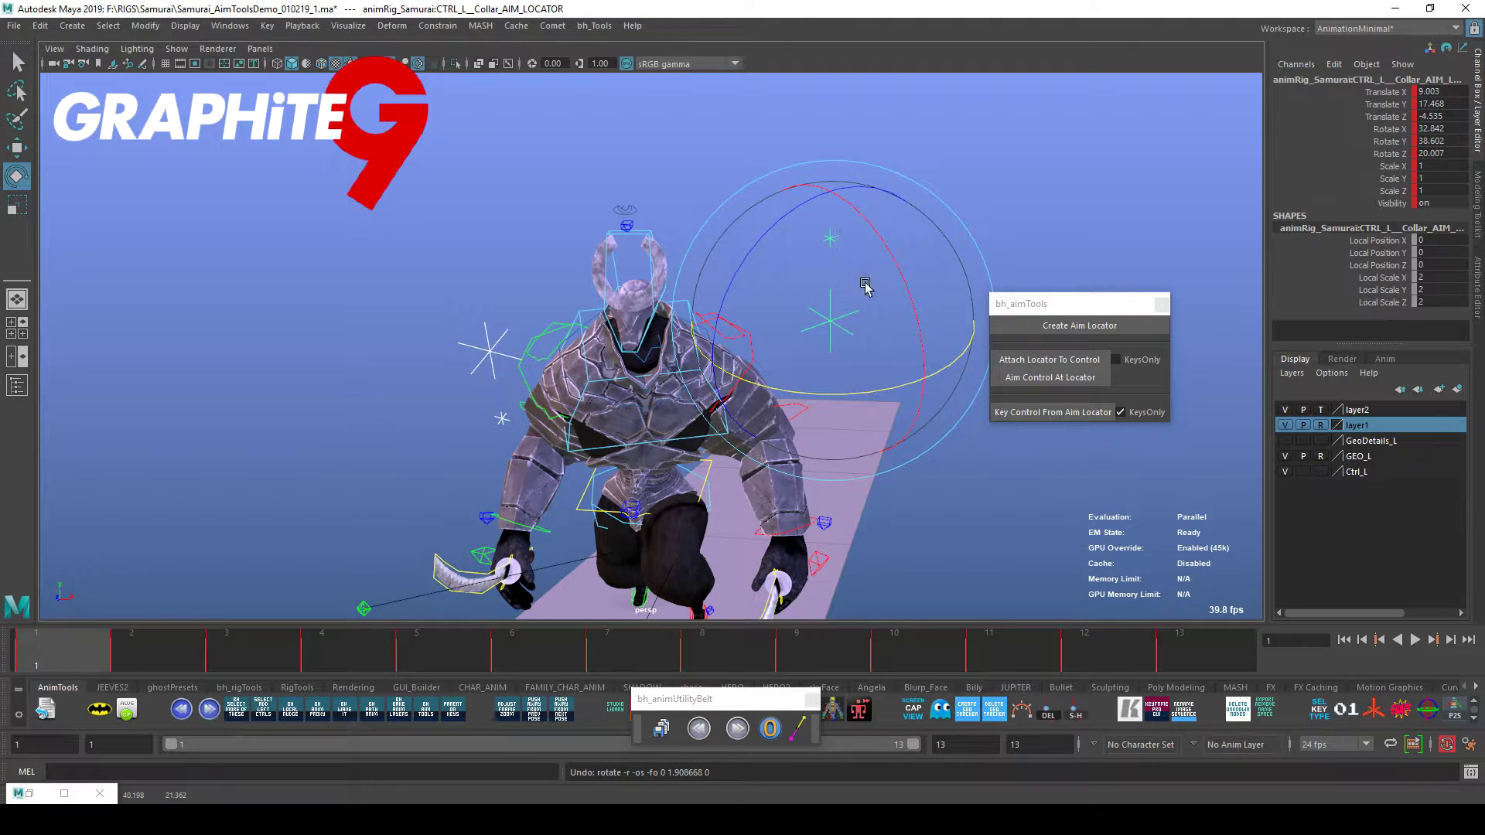
key(Down)
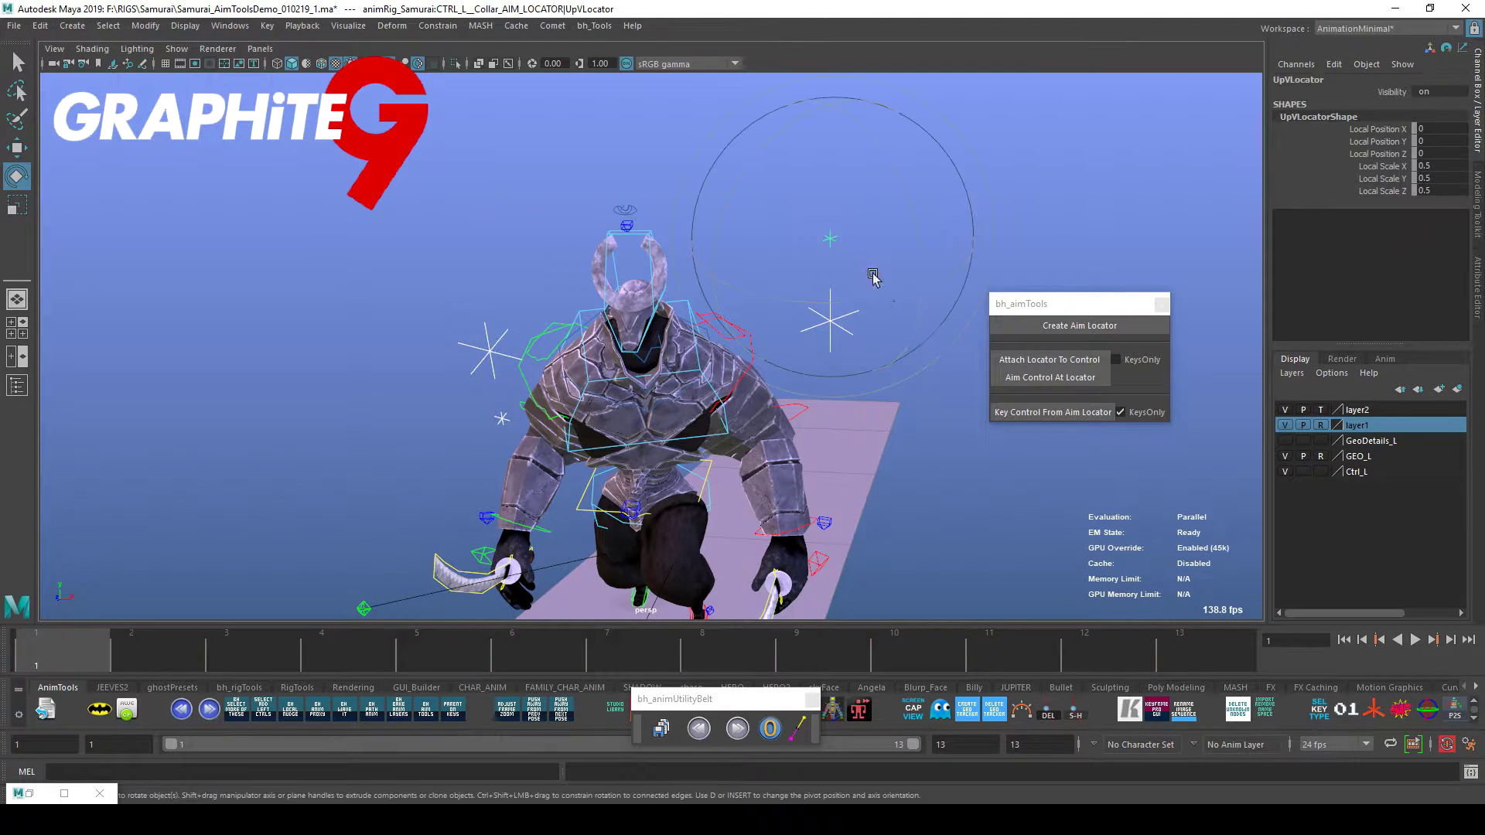
Select the right collar aim locator and try rotating it about its X axis.
click(872, 417)
click(857, 336)
alt+drag(857, 340, 834, 381)
click(470, 334)
alt+drag(472, 335, 503, 325)
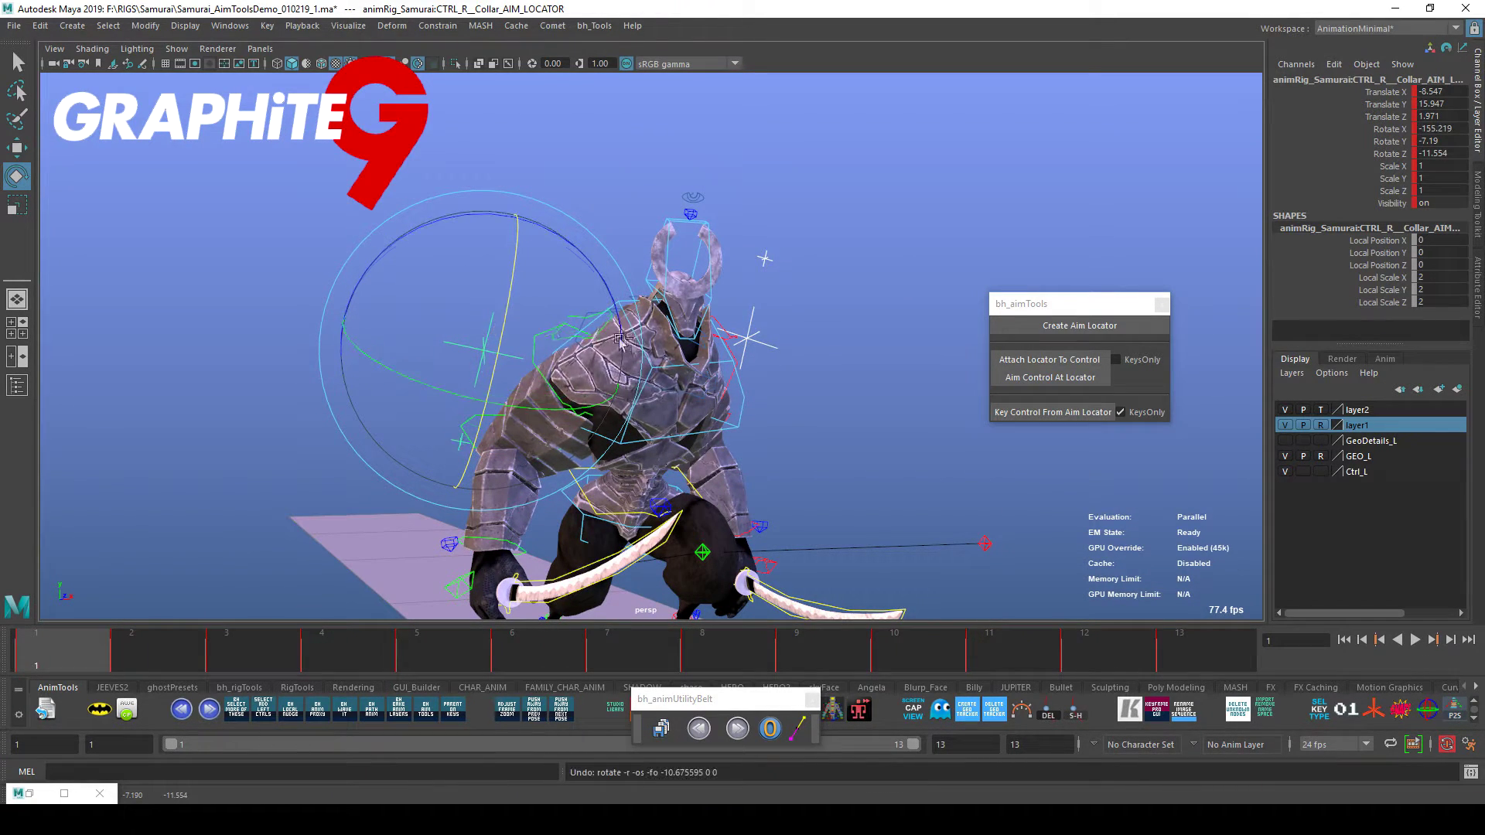
Examine the collar controls and their aim and up-vector locators around the character from several angles.
click(931, 484)
alt+drag(1014, 495, 945, 504)
alt+right_drag(945, 504, 775, 489)
alt+drag(775, 489, 935, 517)
alt+right_drag(936, 516, 1045, 547)
alt+drag(1045, 546, 990, 549)
alt+right_drag(990, 550, 824, 548)
mouse_move(431, 573)
alt+mouse_down()
mouse_move(449, 541)
mouse_move(438, 564)
alt+mouse_up()
alt+right_drag(438, 564, 503, 495)
alt+drag(503, 495, 517, 481)
Try moving the right collar aim locator on frame 1, and play the animation.
click(437, 352)
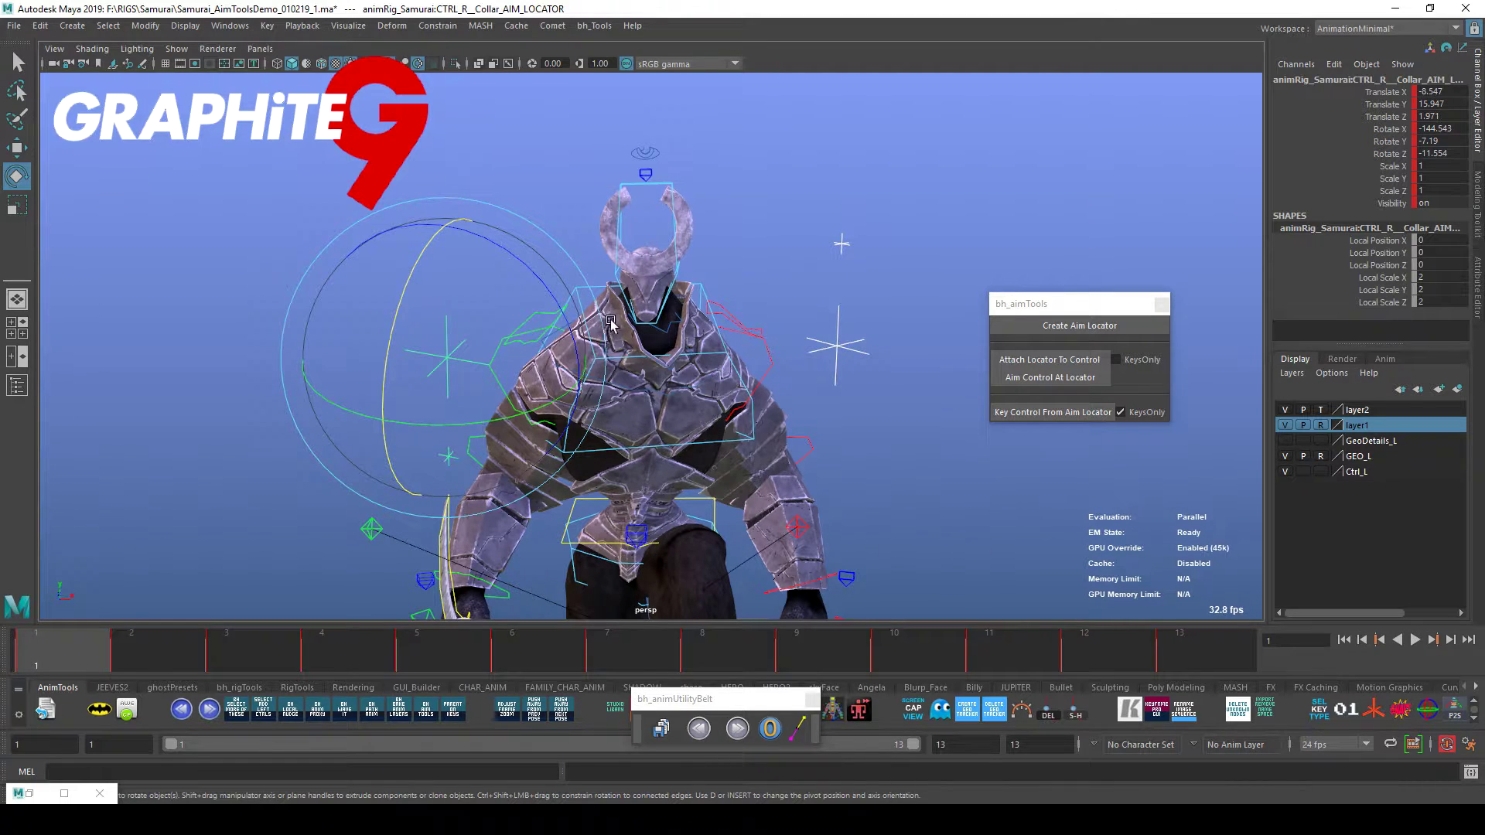
alt+drag(922, 517, 874, 503)
key(w)
drag(506, 263, 509, 258)
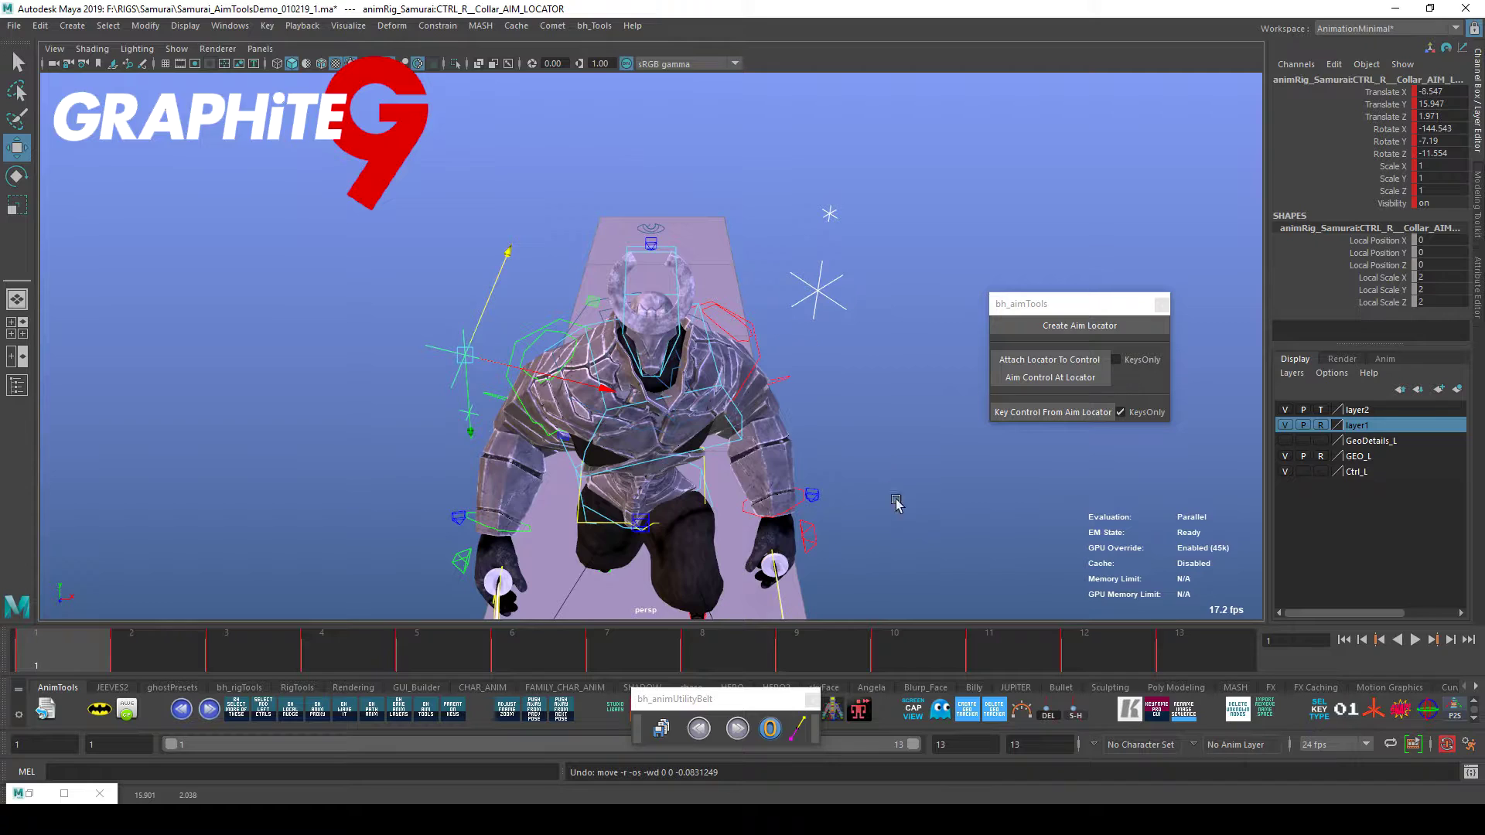
key(alt+v)
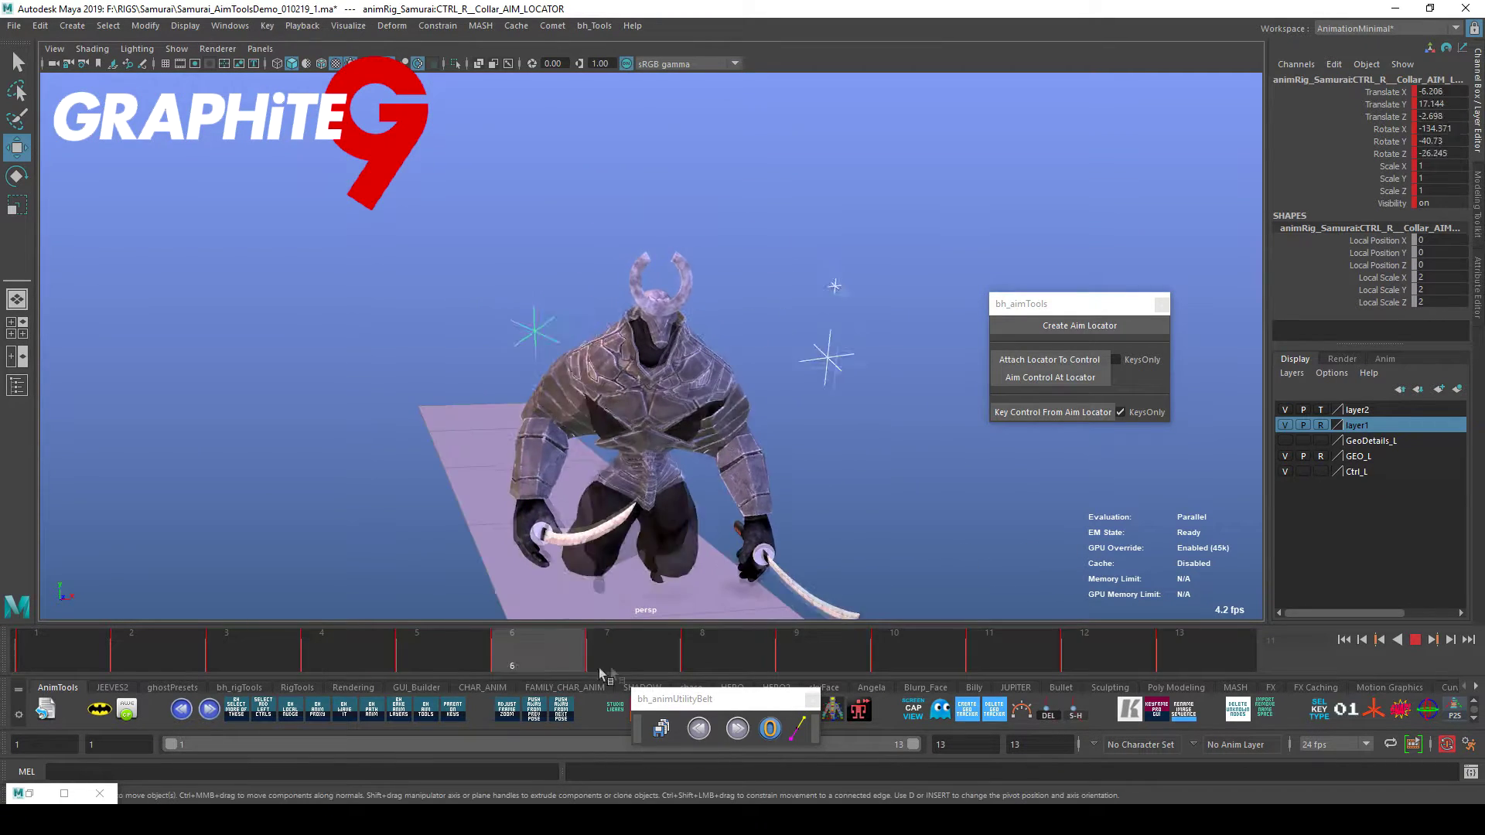
key(alt+v)
Create a motion trail for the right collar aim locator and scrub the animation to frame 5 to follow its path.
alt+drag(840, 573, 1036, 562)
click(1021, 709)
alt+drag(952, 511, 1044, 560)
click(73, 664)
key(alt+v)
drag(269, 672, 418, 652)
alt+drag(541, 588, 654, 577)
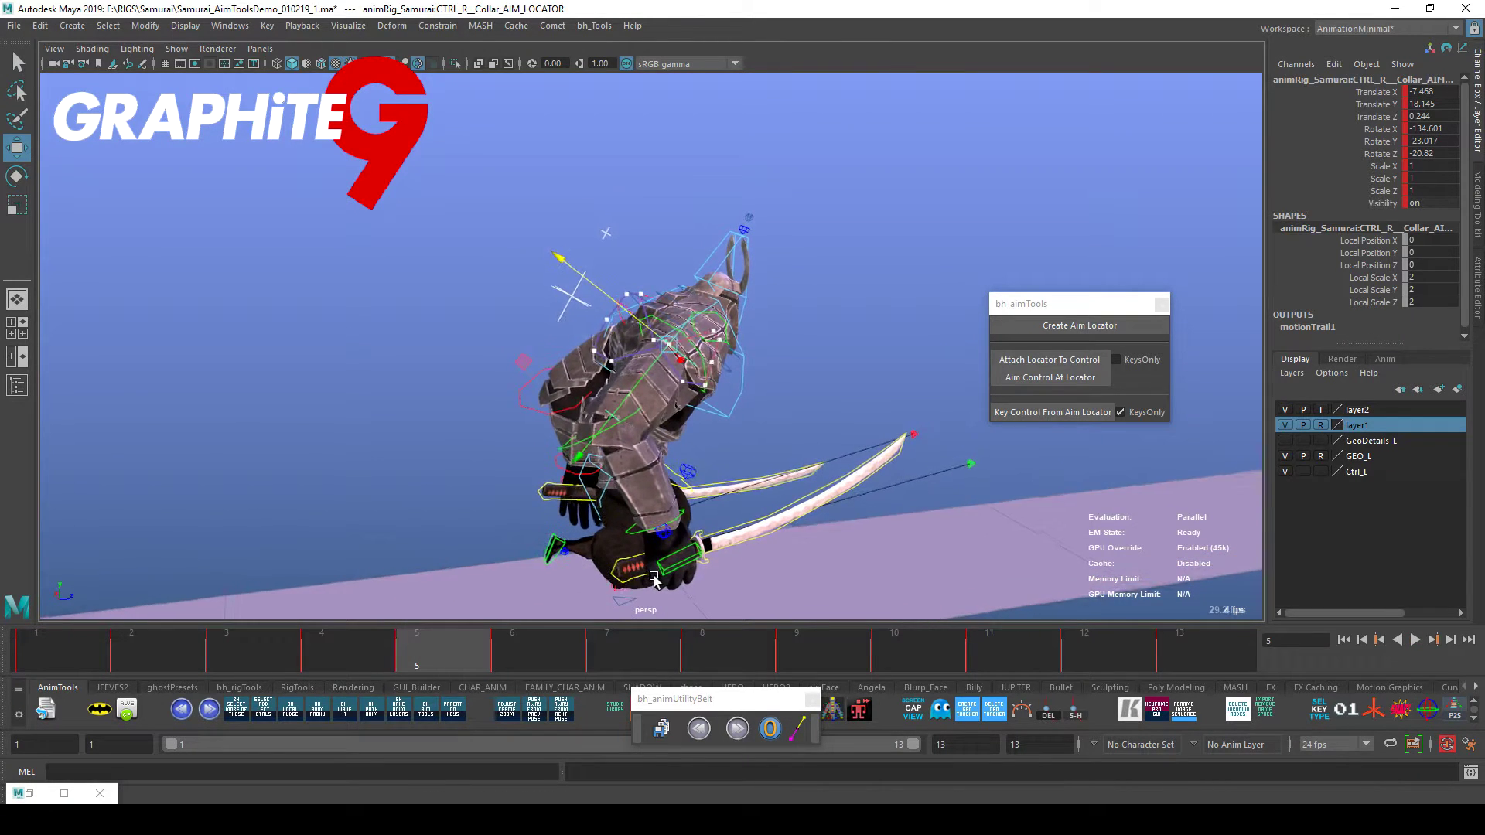
Check the pose on frame 13 and play the animation to review the right collar locator's motion trail.
click(1198, 648)
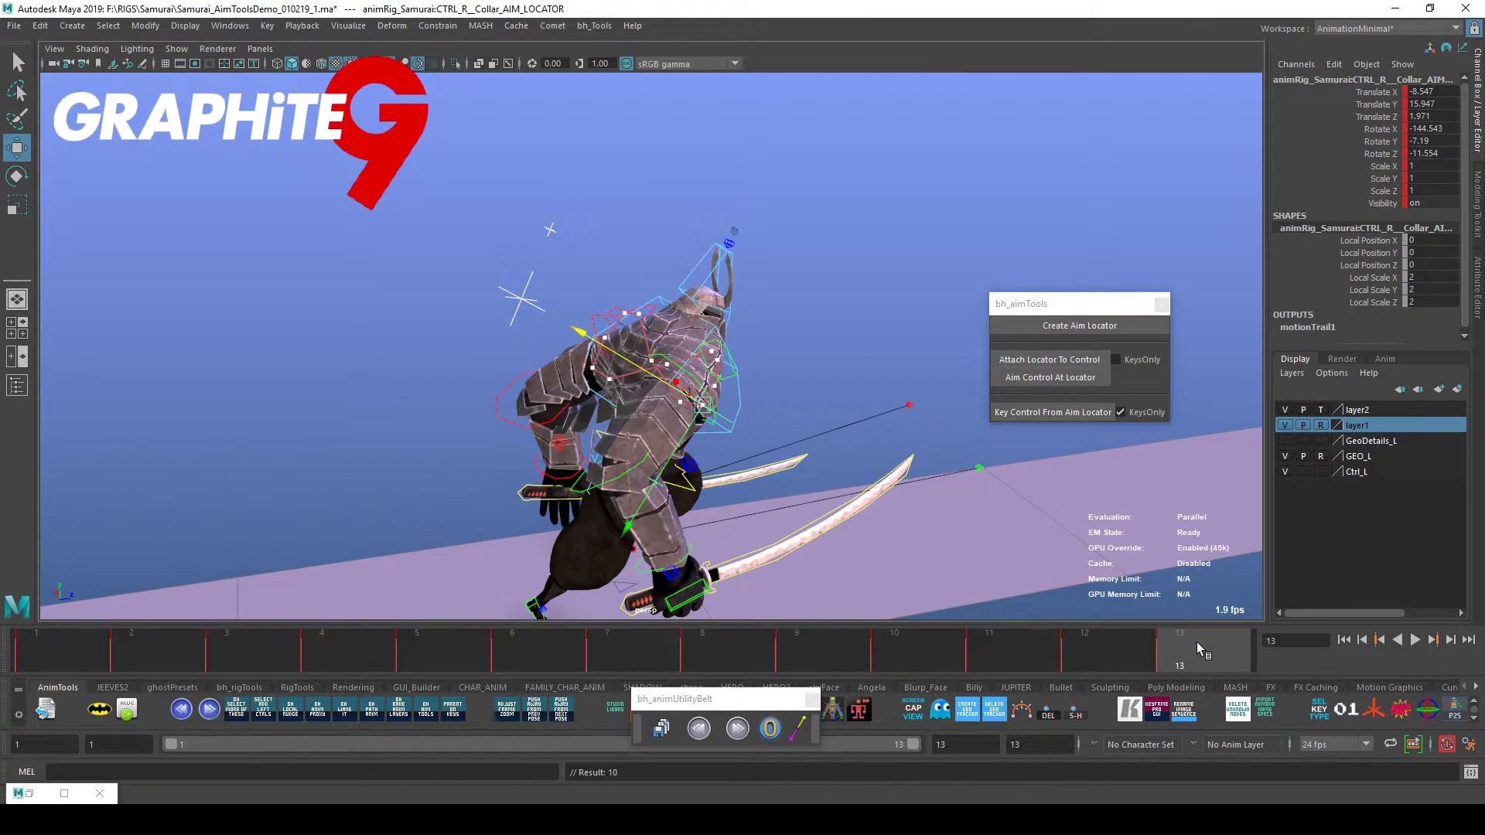
key(alt+v)
mouse_move(1021, 567)
alt+mouse_down()
mouse_move(965, 603)
mouse_move(931, 602)
mouse_move(1067, 587)
mouse_move(1065, 573)
mouse_move(1037, 582)
alt+mouse_up()
key(alt+v)
key(alt+v)
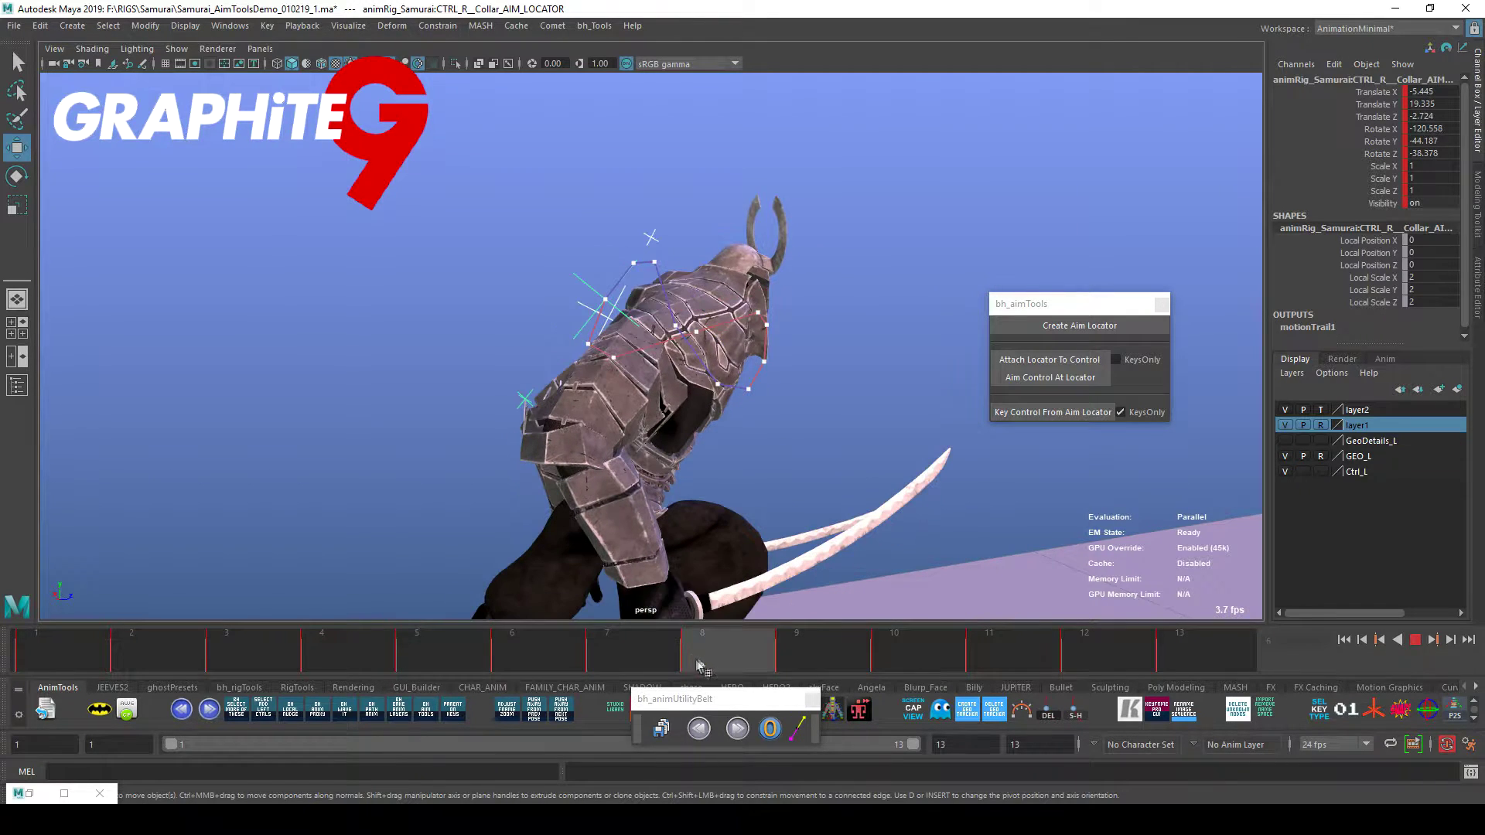
Adjust the right collar aim locator's position on frame 8 along its trail and play back the result.
alt+drag(718, 257, 644, 252)
drag(510, 295, 506, 288)
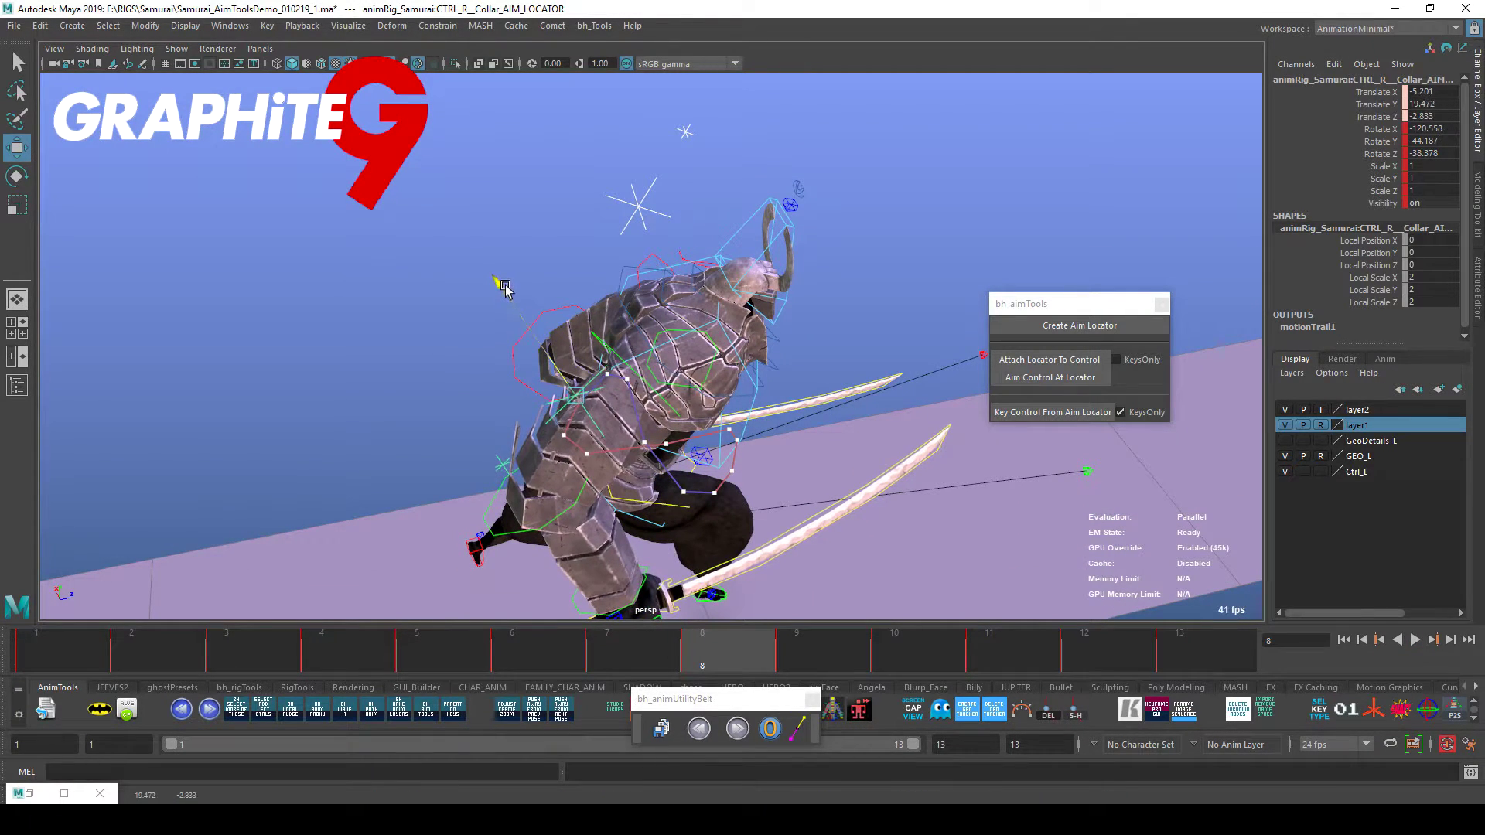
alt+drag(663, 299, 964, 376)
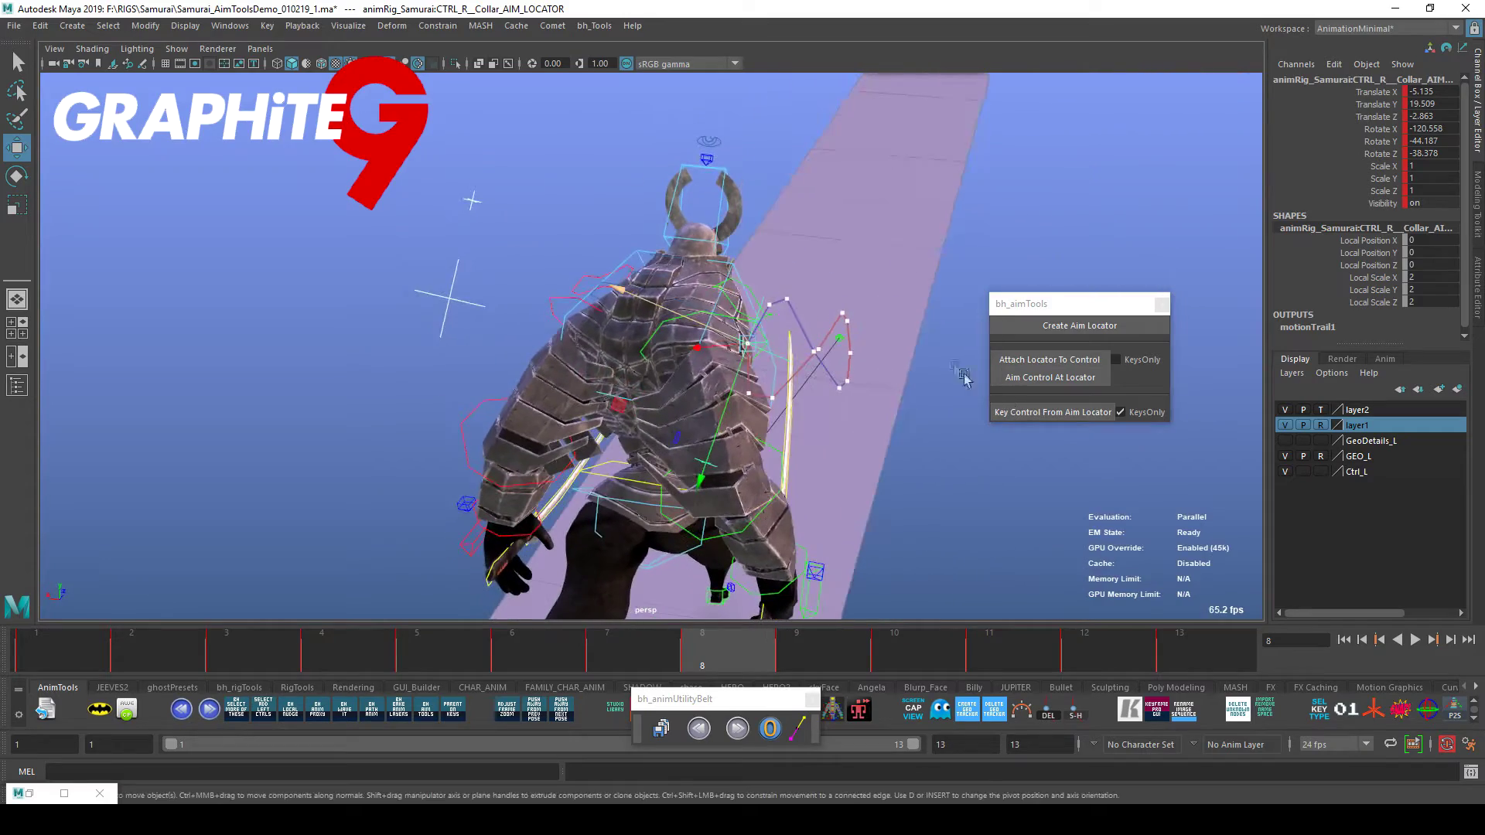
drag(611, 291, 609, 289)
alt+drag(994, 539, 1098, 571)
key(alt+v)
key(alt+v)
click(922, 503)
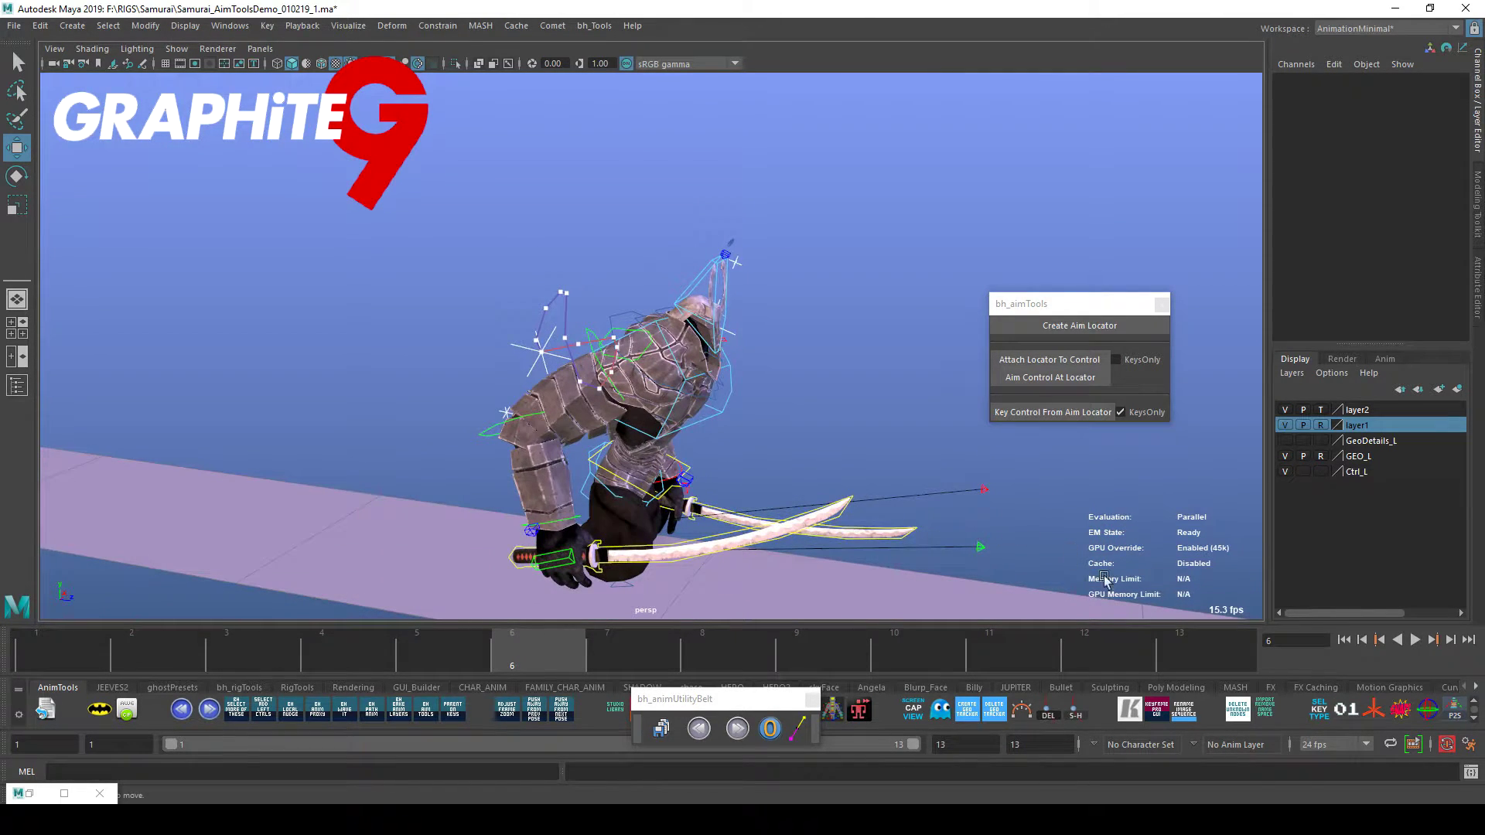
Set both post infinity and pre infinity to Cycle for the right collar aim locator's curves in the Graph Editor.
alt+drag(608, 369, 681, 348)
click(598, 197)
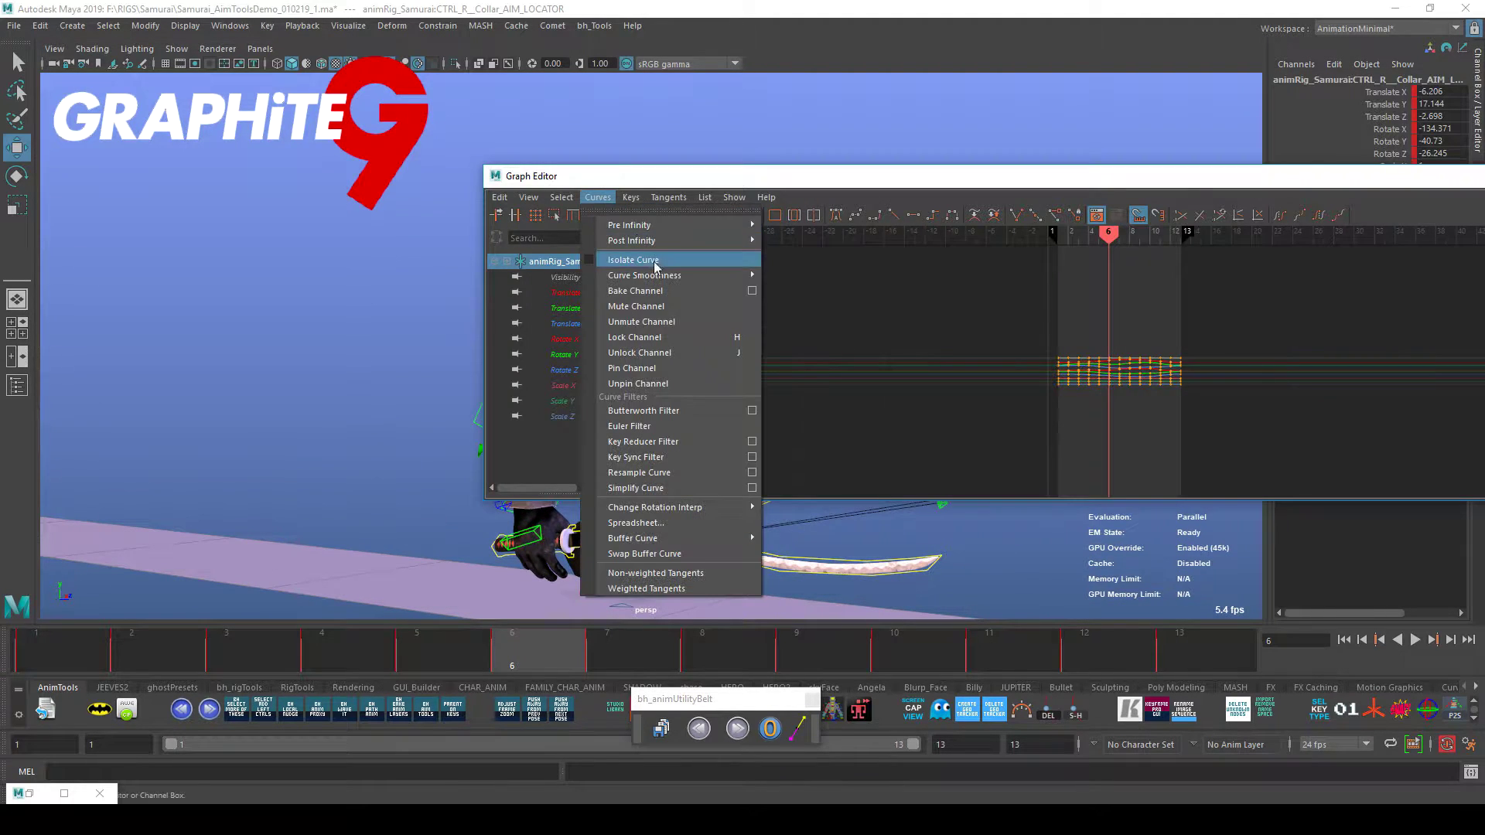
mouse_move(679, 242)
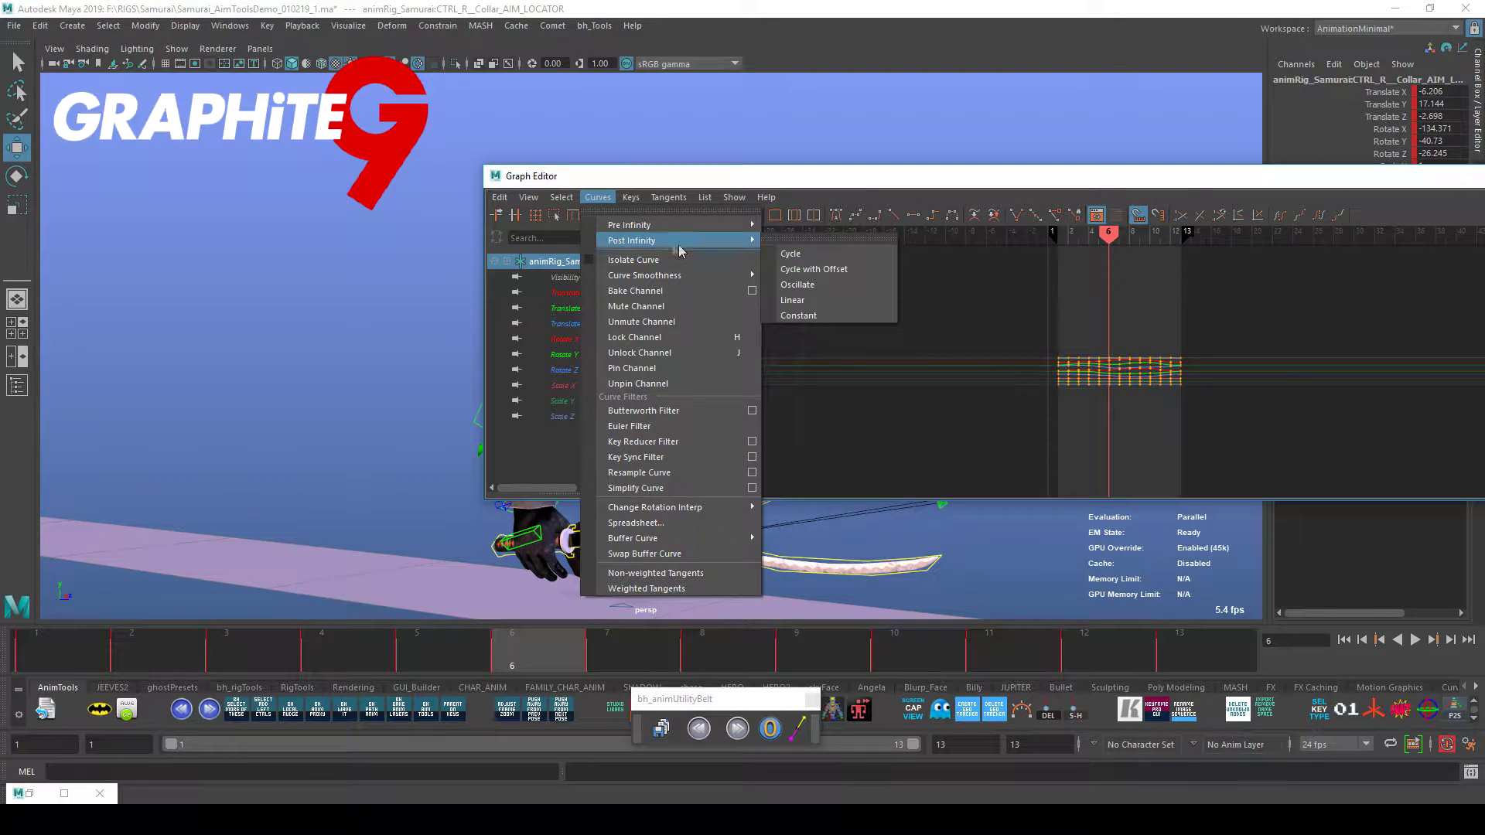
click(815, 256)
click(598, 197)
mouse_move(681, 226)
click(833, 239)
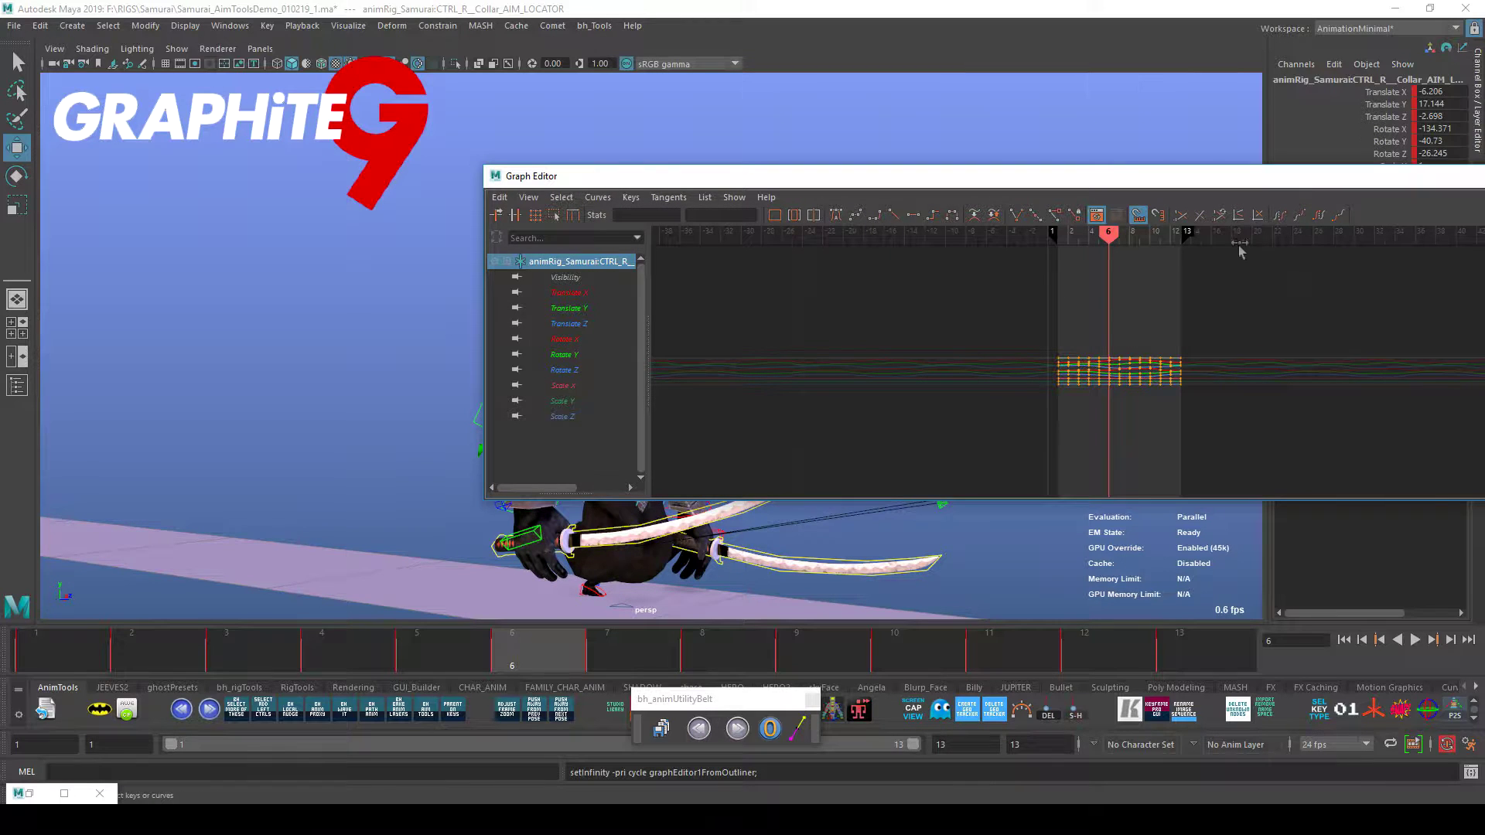
Check that Infinity display is on, frame the right locator's curves, and move the Graph Editor above the character.
click(528, 198)
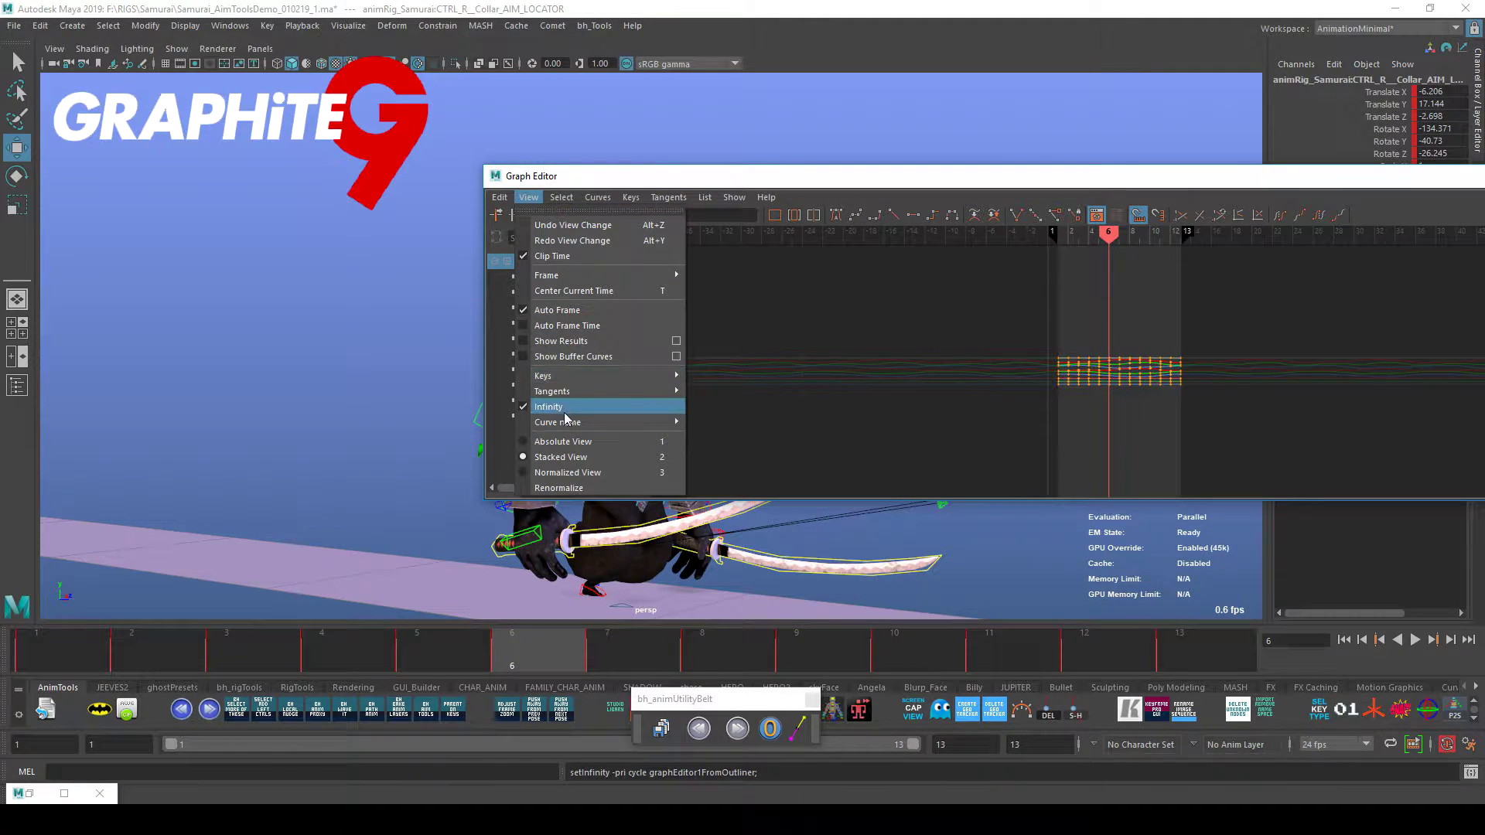
click(824, 439)
key(f)
alt+right_drag(1248, 373, 1150, 292)
drag(1480, 178, 1127, 177)
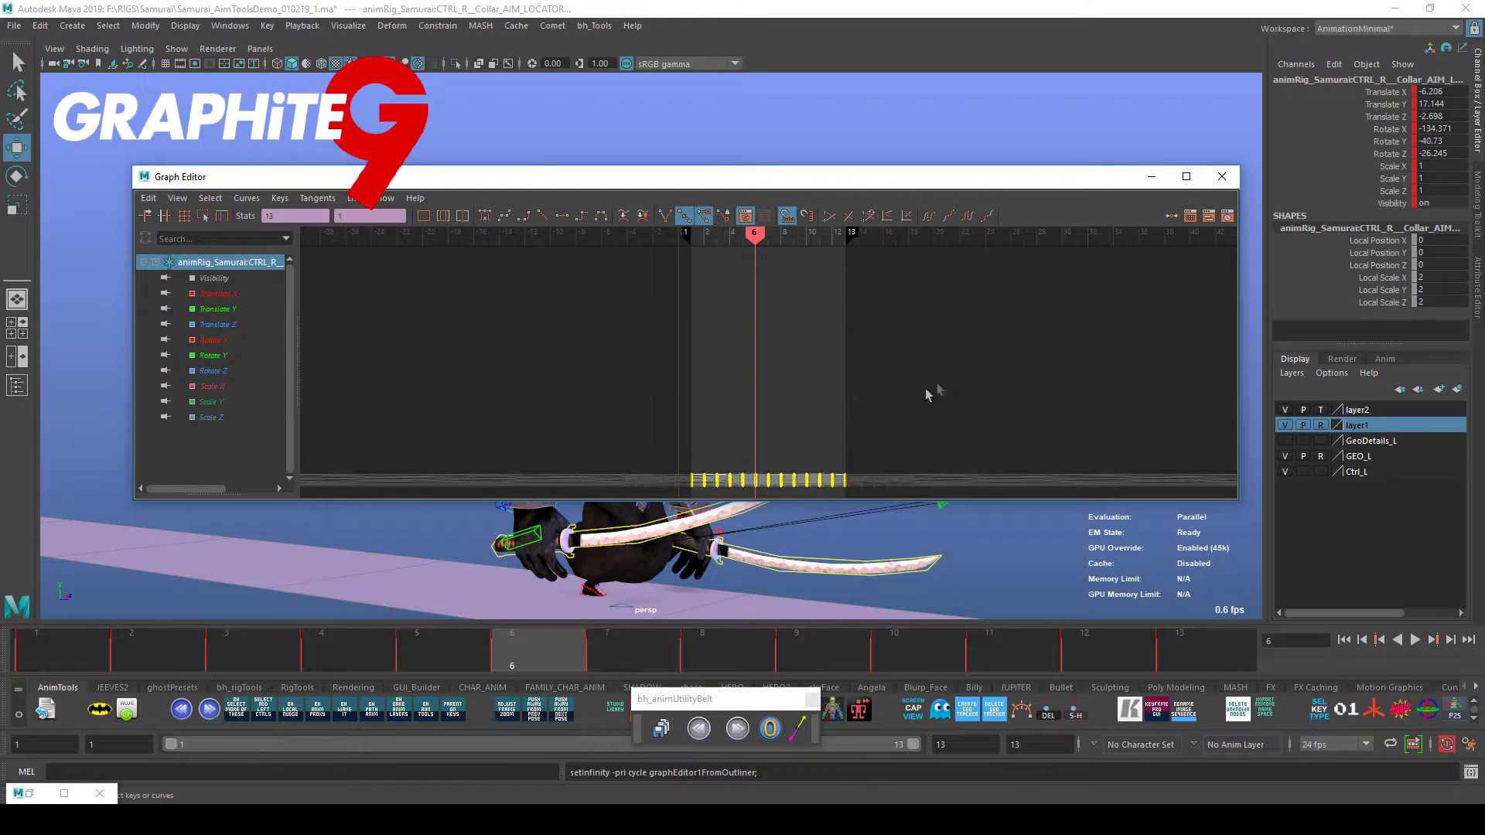
drag(913, 178, 1173, 132)
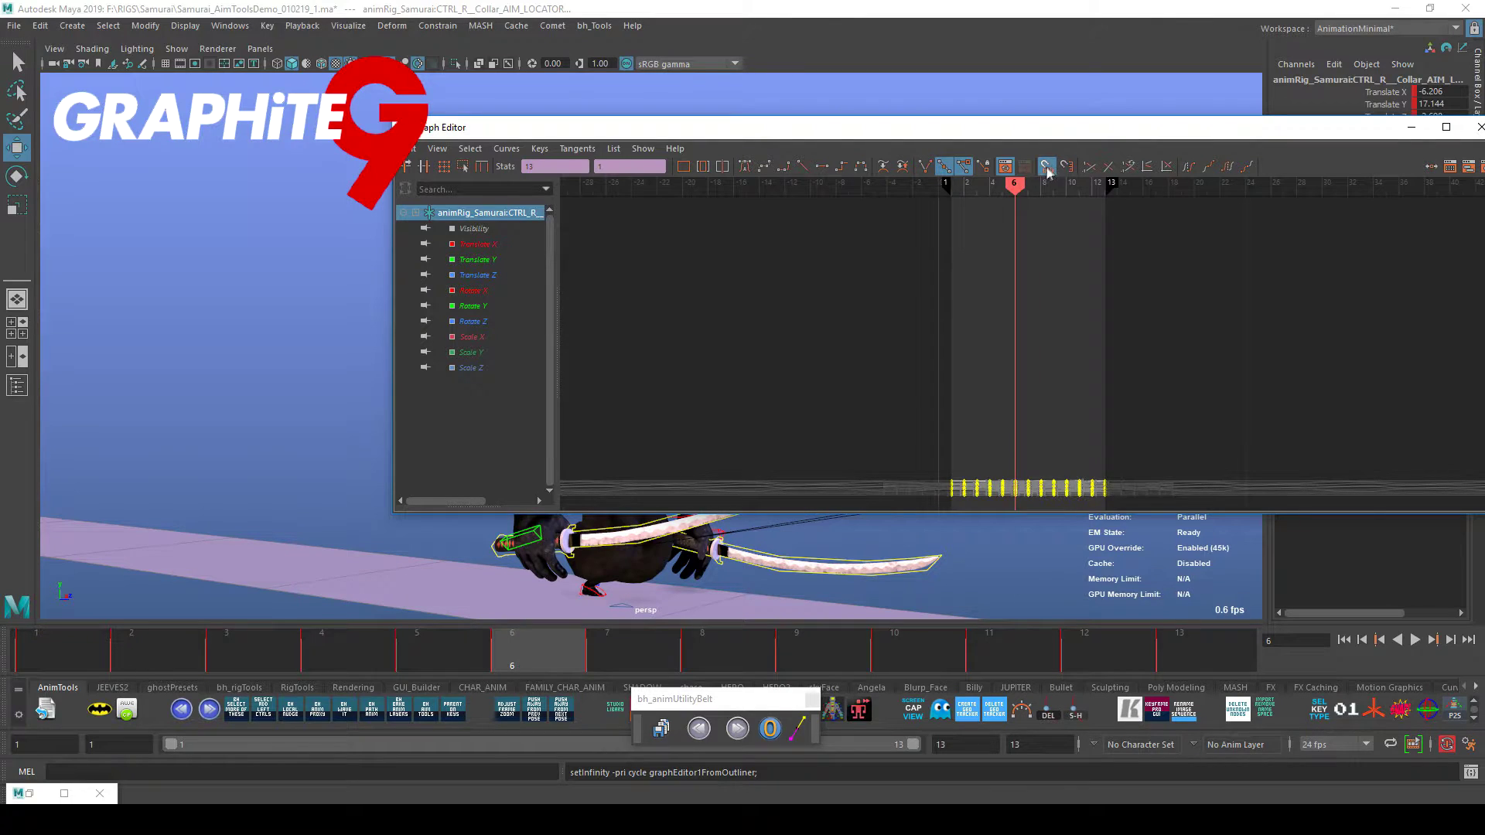
drag(1062, 133, 940, 21)
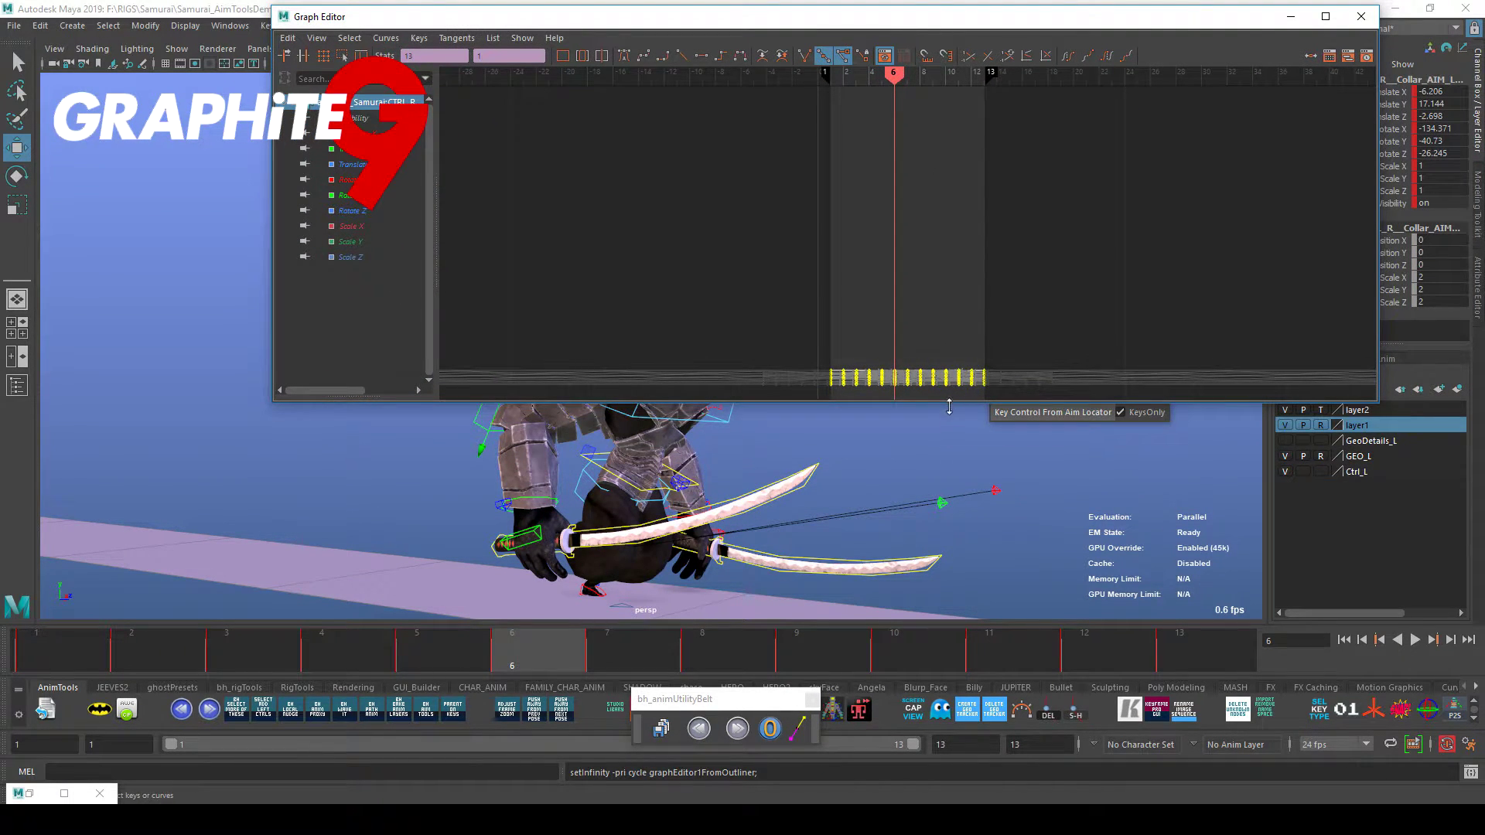
Shift all of the right collar aim locator's keys about 0.6 frame later and play the animation to check the delay.
alt+middle_drag(936, 357, 929, 262)
alt+right_drag(914, 271, 986, 283)
alt+middle_drag(924, 303, 963, 286)
shift+middle_drag(850, 334, 881, 325)
key(alt+v)
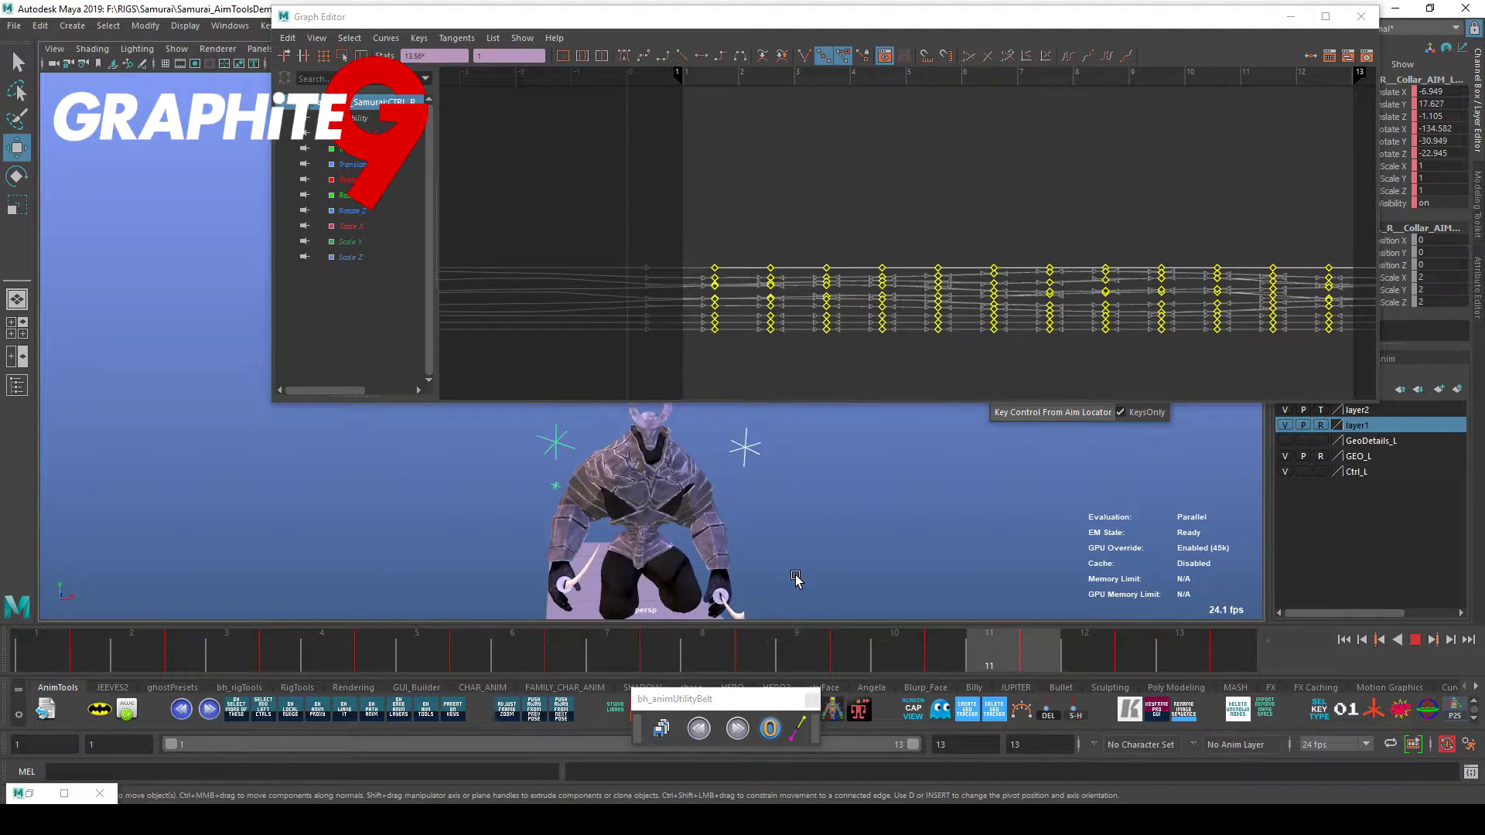
key(alt+v)
Select the left collar aim locator and set its animation curves to cycle before and after the keyed range.
click(737, 425)
key(f)
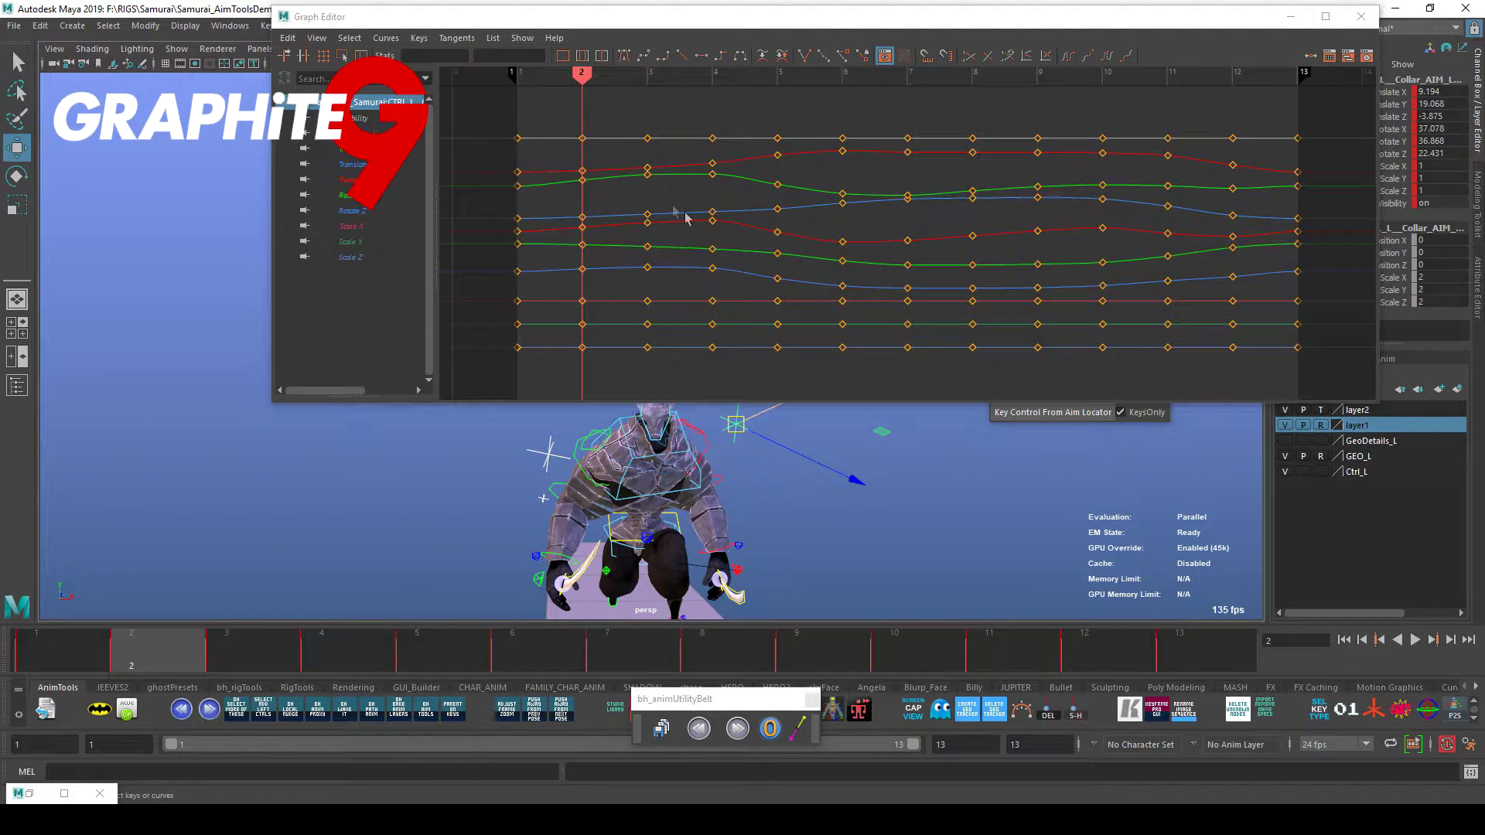
click(1069, 57)
alt+right_drag(1233, 293, 1143, 315)
Shift all of the left collar aim locator's keys about 0.4 frame later, play the result, and minimize the Graph Editor.
drag(1093, 302, 796, 196)
alt+middle_drag(936, 306, 936, 312)
alt+right_drag(936, 312, 964, 323)
shift+middle_drag(785, 304, 803, 308)
key(alt+v)
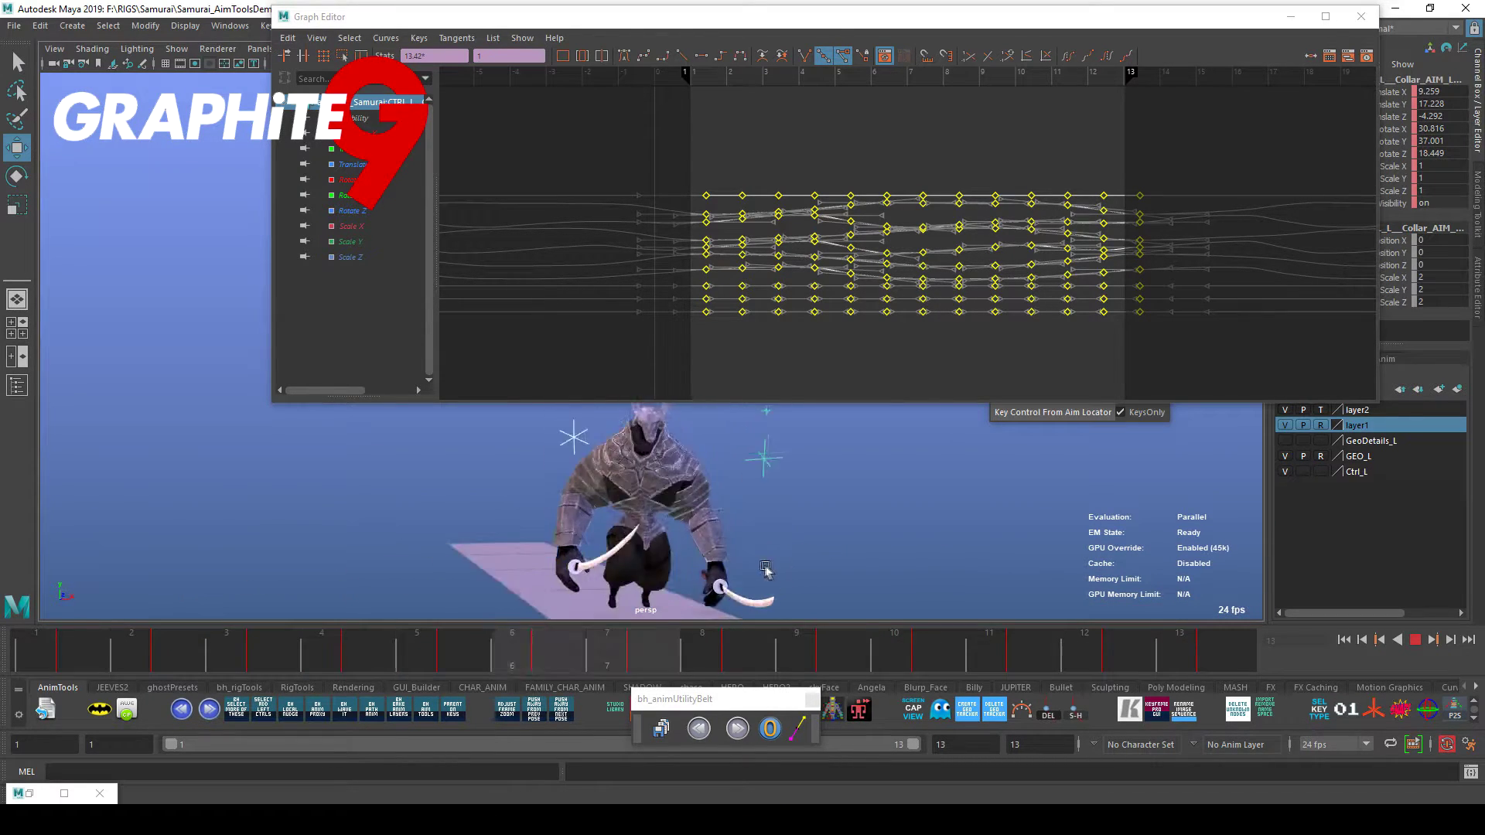
click(765, 512)
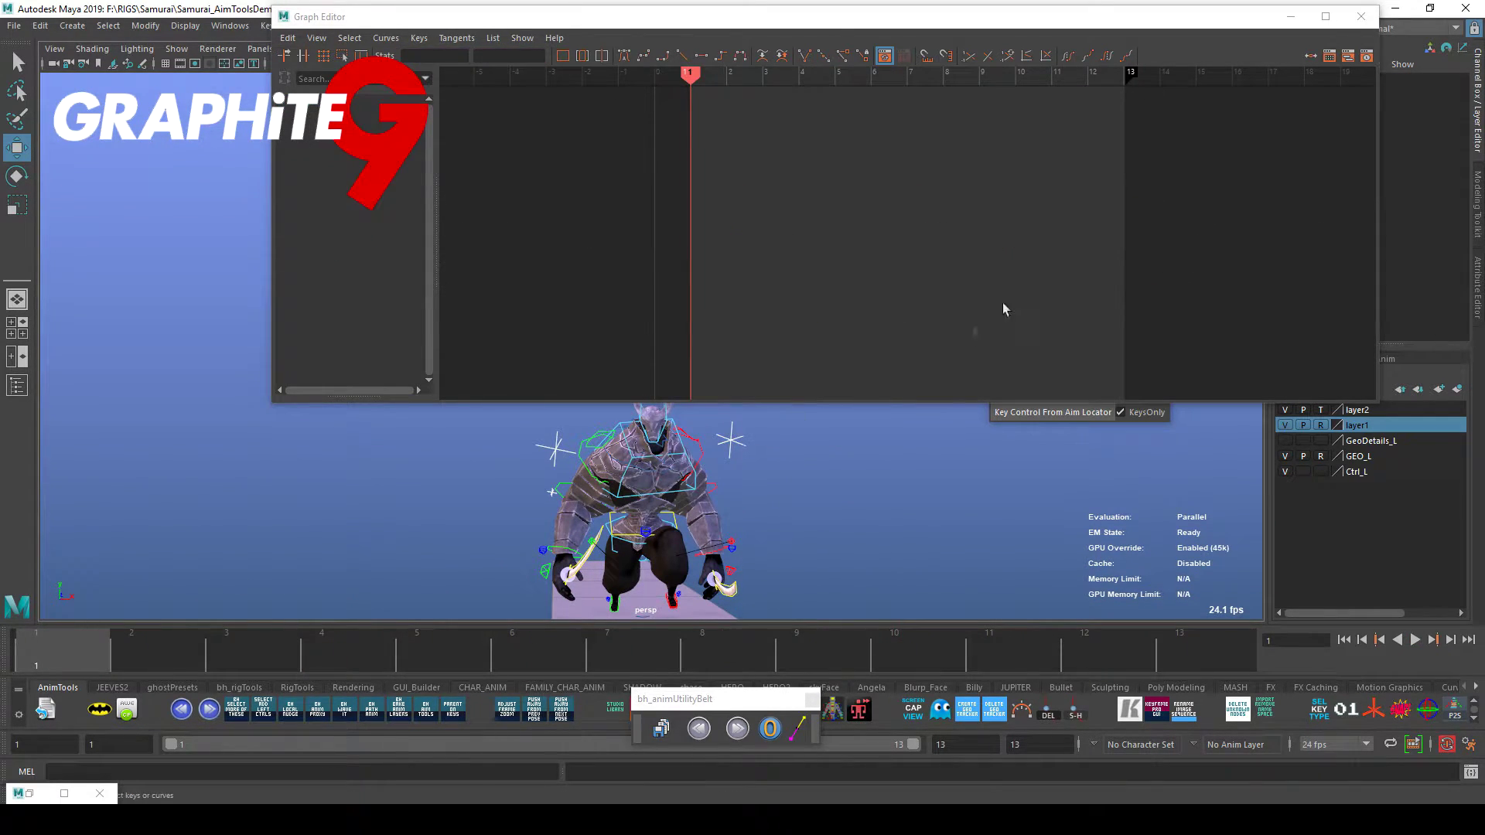
click(1292, 18)
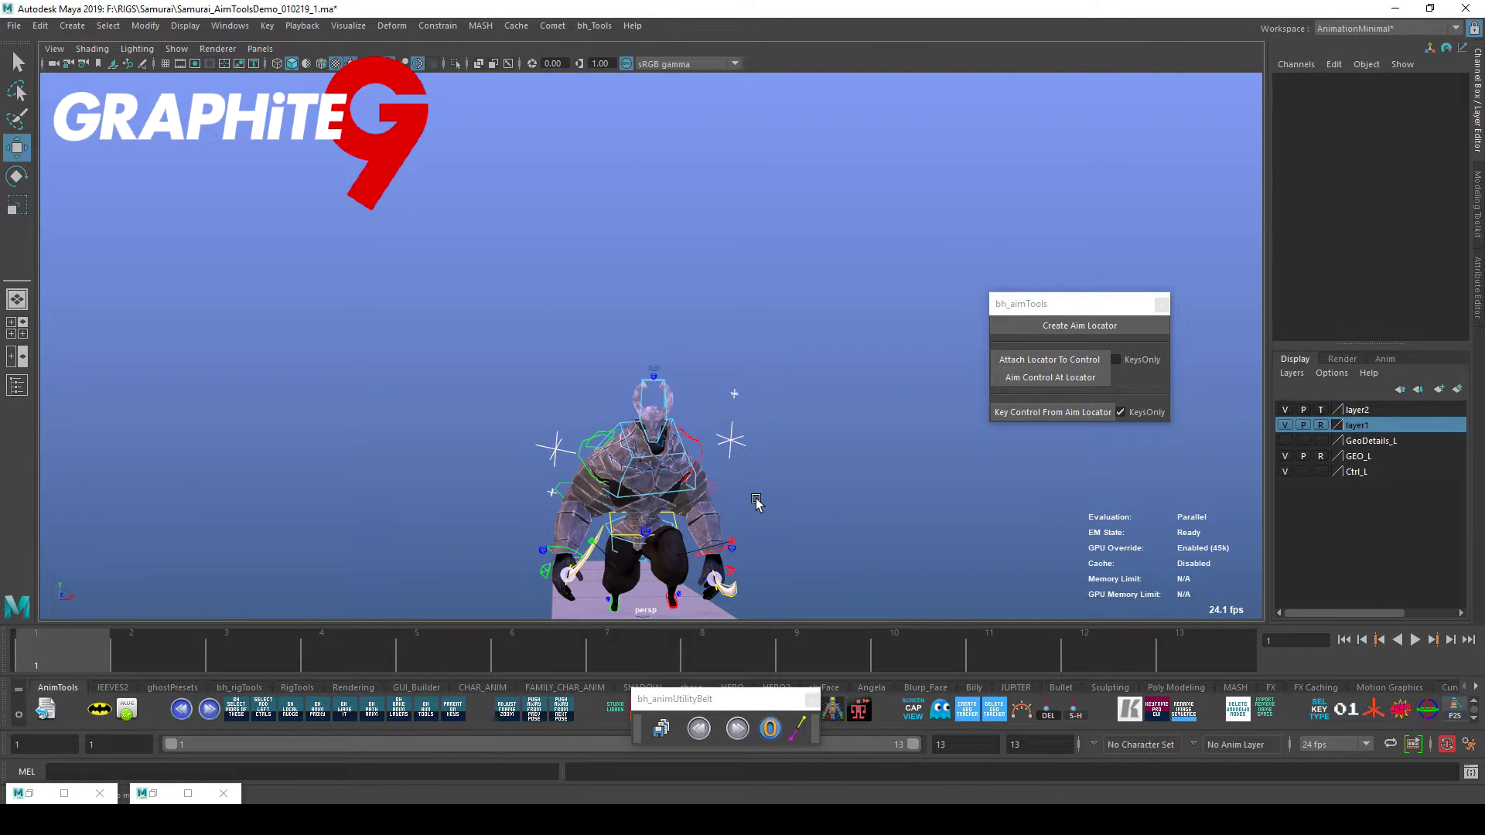
Select both the left and right collar aim locators in the viewport.
click(756, 438)
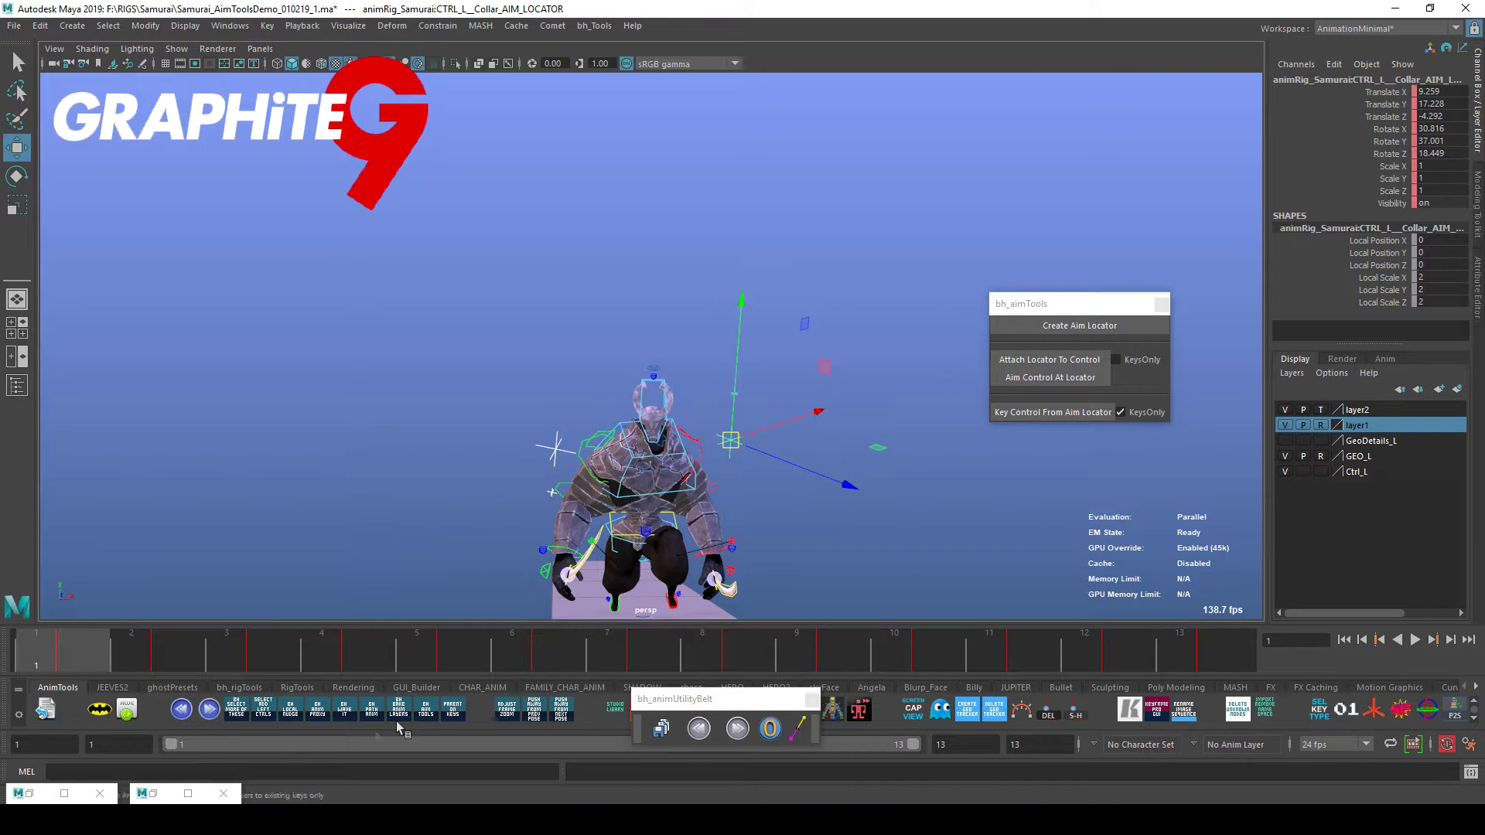
alt+right_drag(736, 537, 1056, 570)
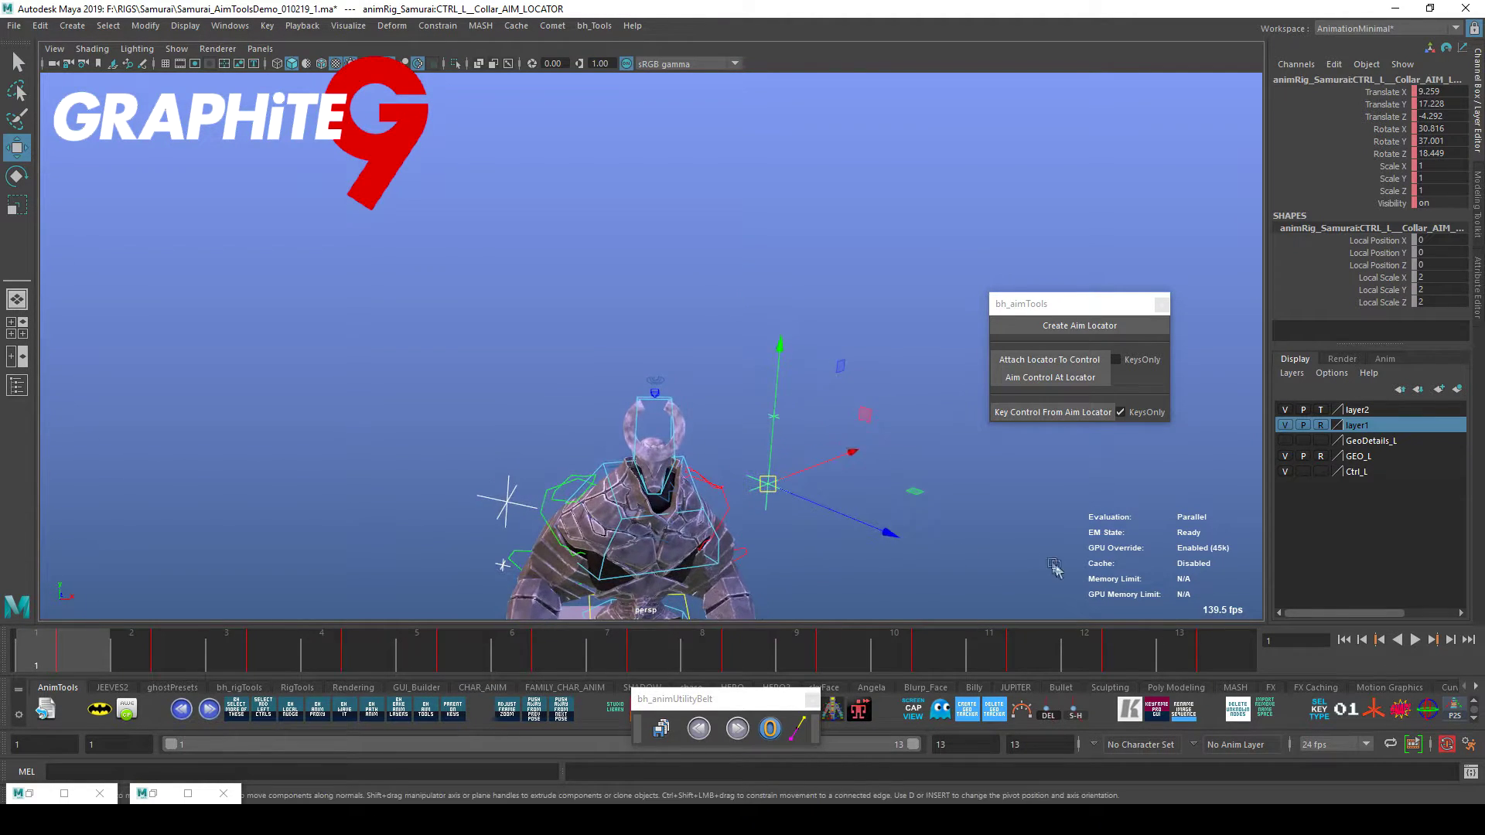
alt+middle_drag(1056, 570, 912, 382)
alt+drag(912, 382, 869, 498)
alt+right_drag(869, 497, 1014, 567)
alt+drag(1015, 567, 913, 547)
click(832, 454)
drag(677, 297, 715, 340)
shift+drag(374, 316, 424, 357)
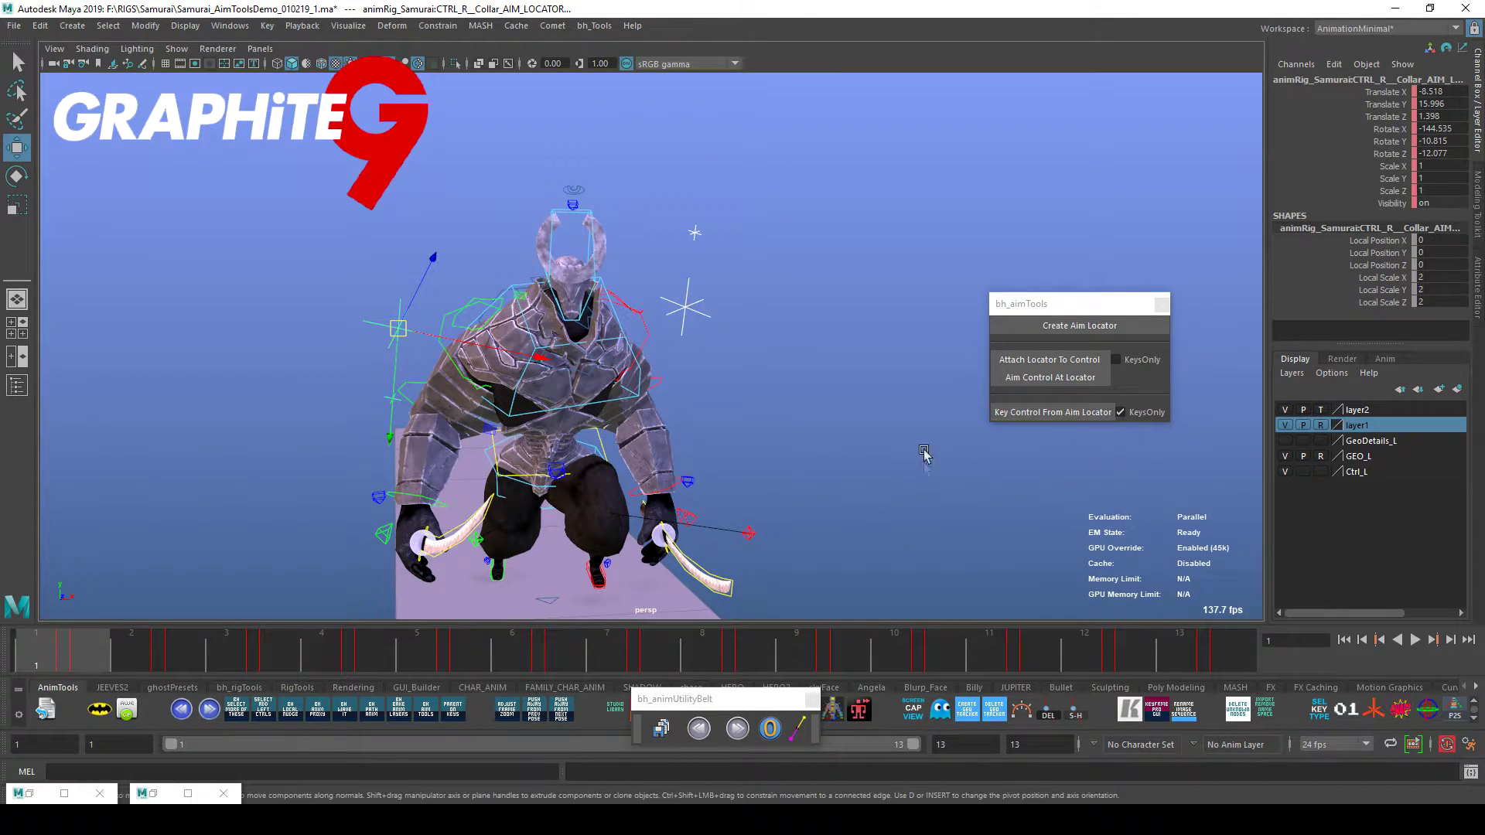
Move the bh_aimTools window closer to the character and key both collar controls from their aim locators with KeysOnly enabled.
drag(1094, 306, 1015, 303)
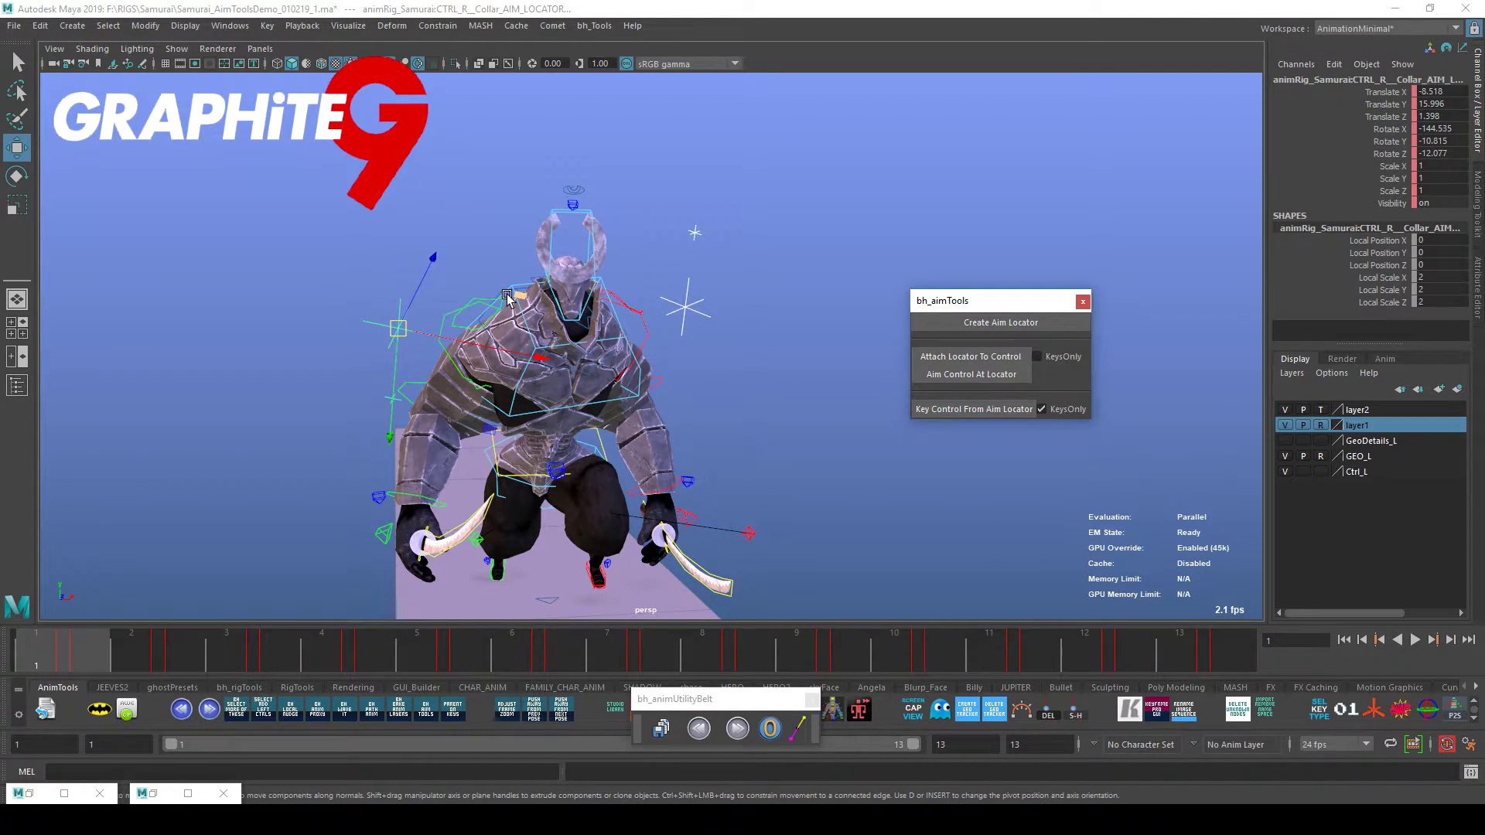
click(991, 406)
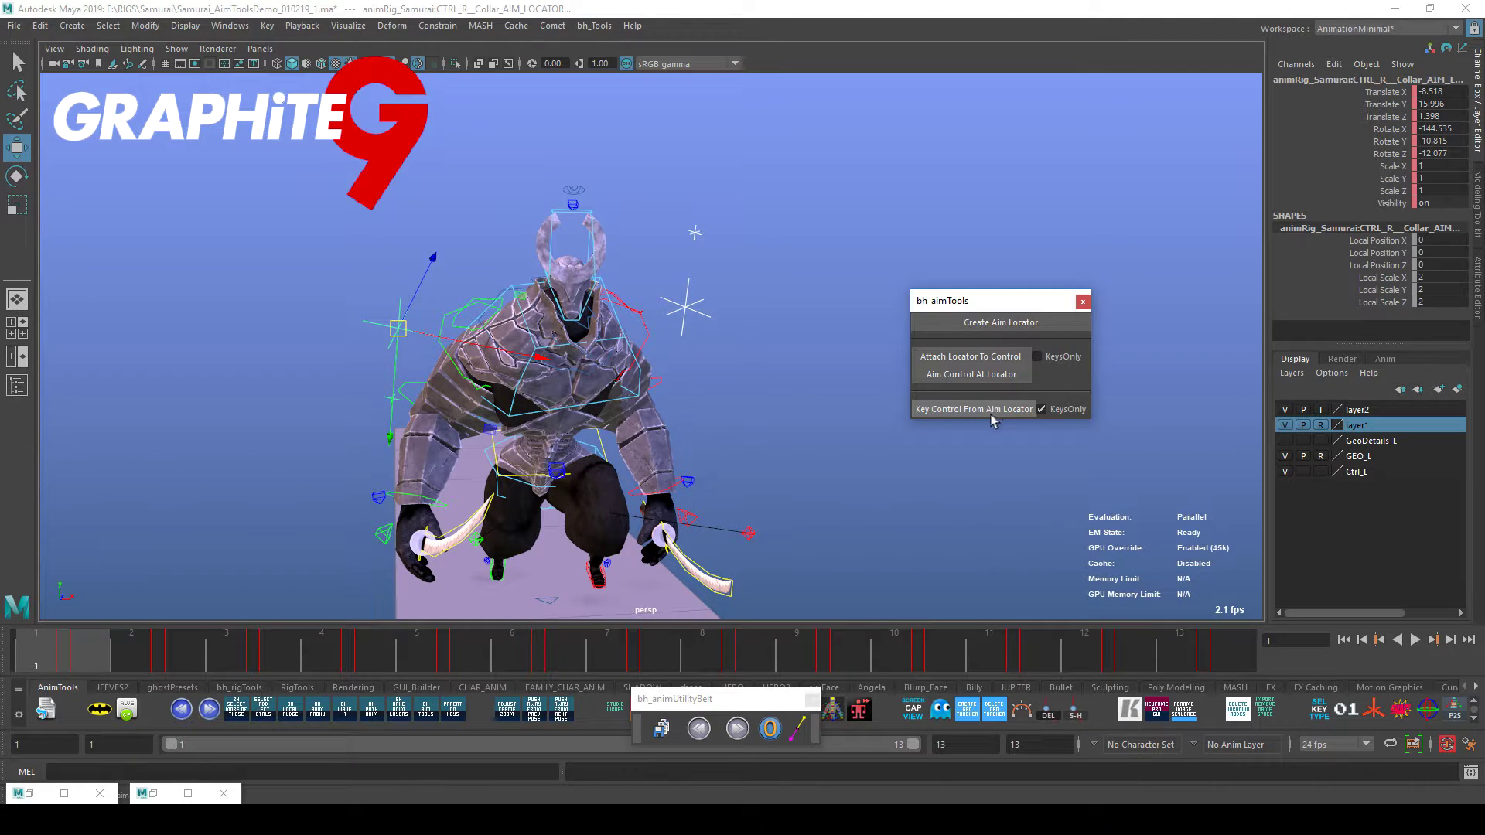
drag(1009, 303, 960, 364)
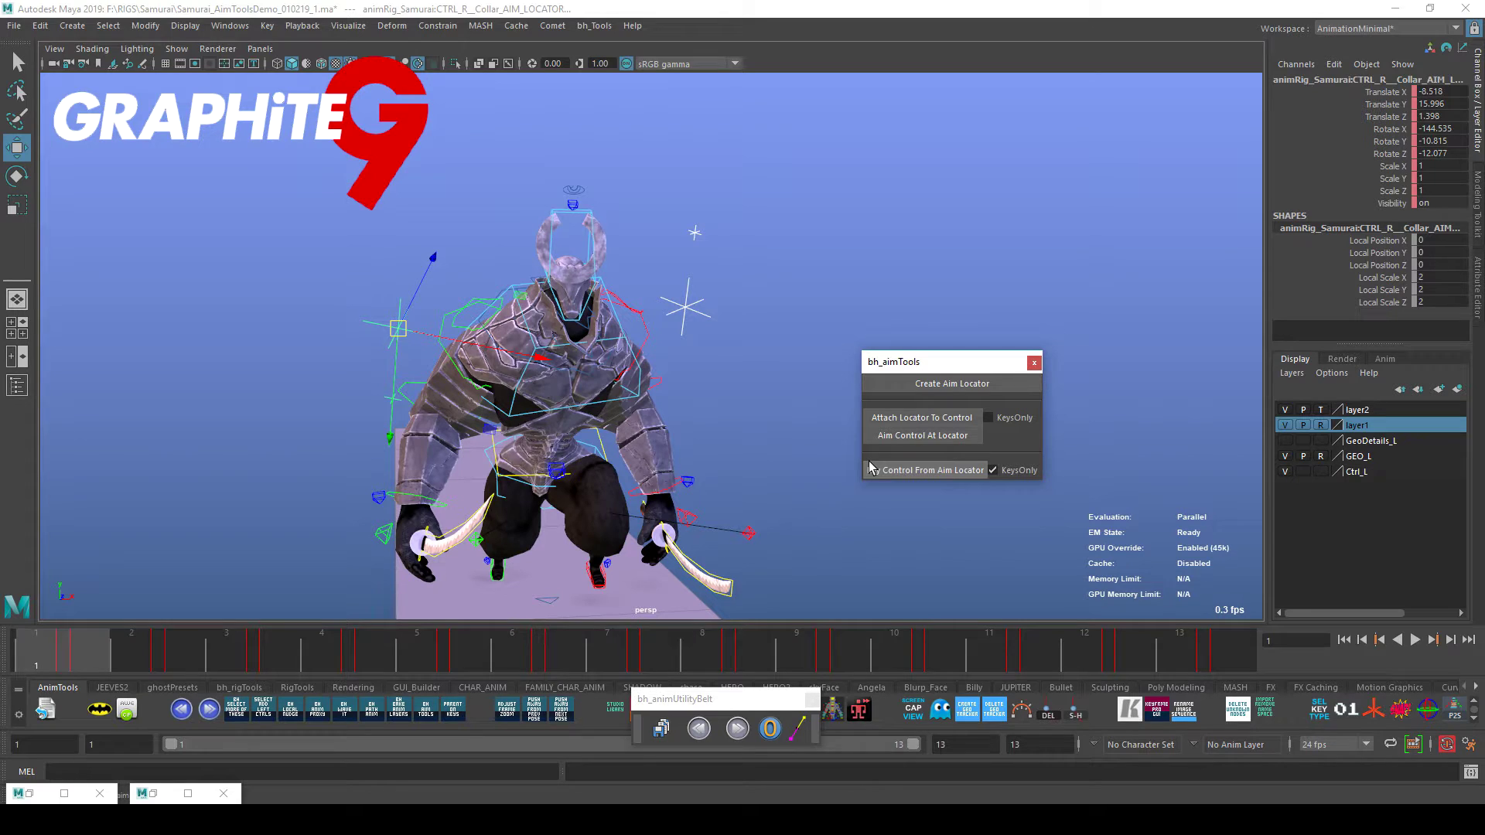
click(959, 470)
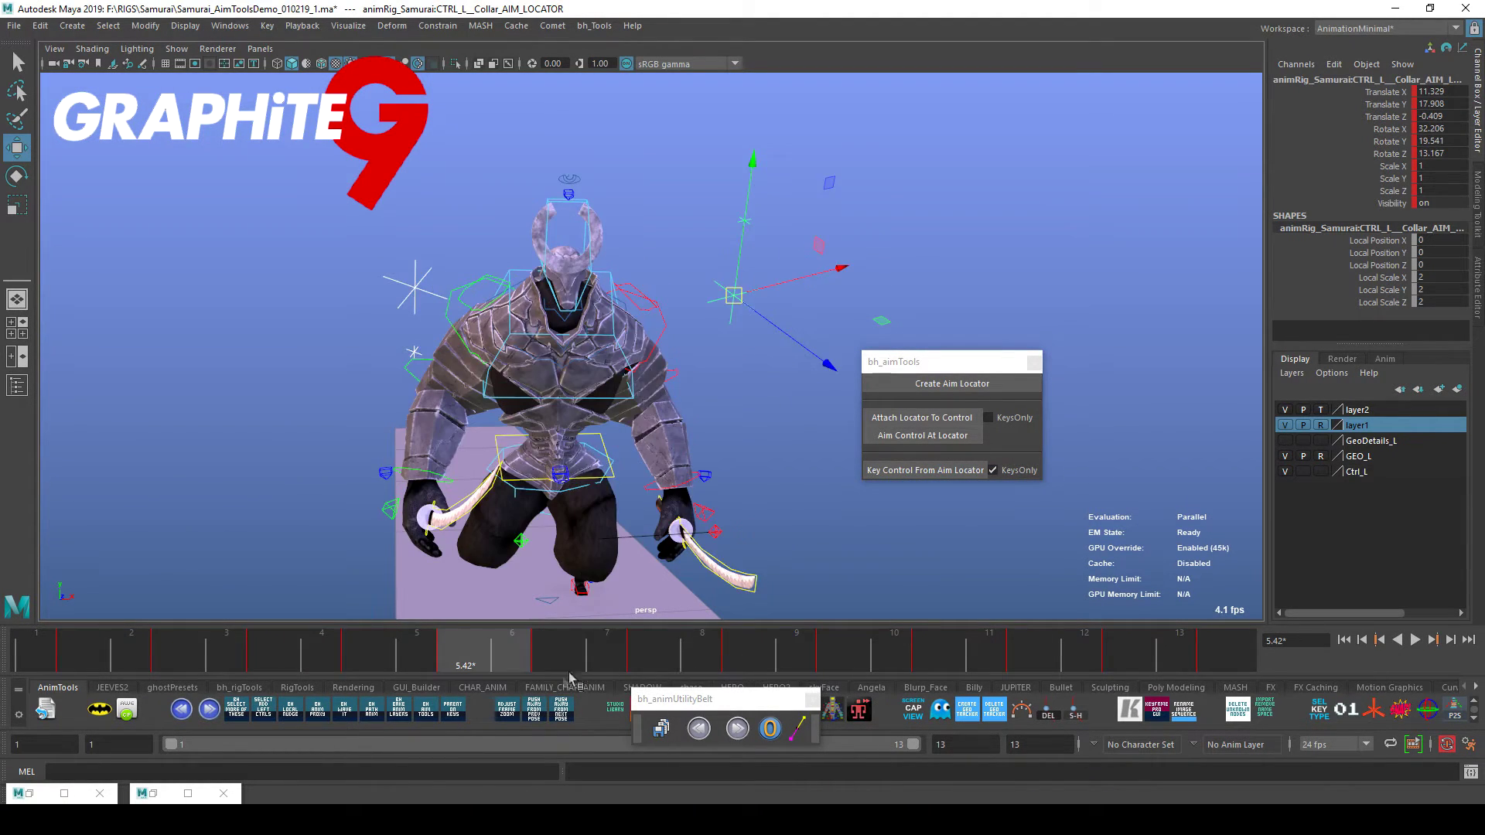
Select the left collar control to inspect its keys, and clear the selection.
click(773, 453)
alt+drag(797, 488, 680, 512)
click(632, 304)
click(814, 563)
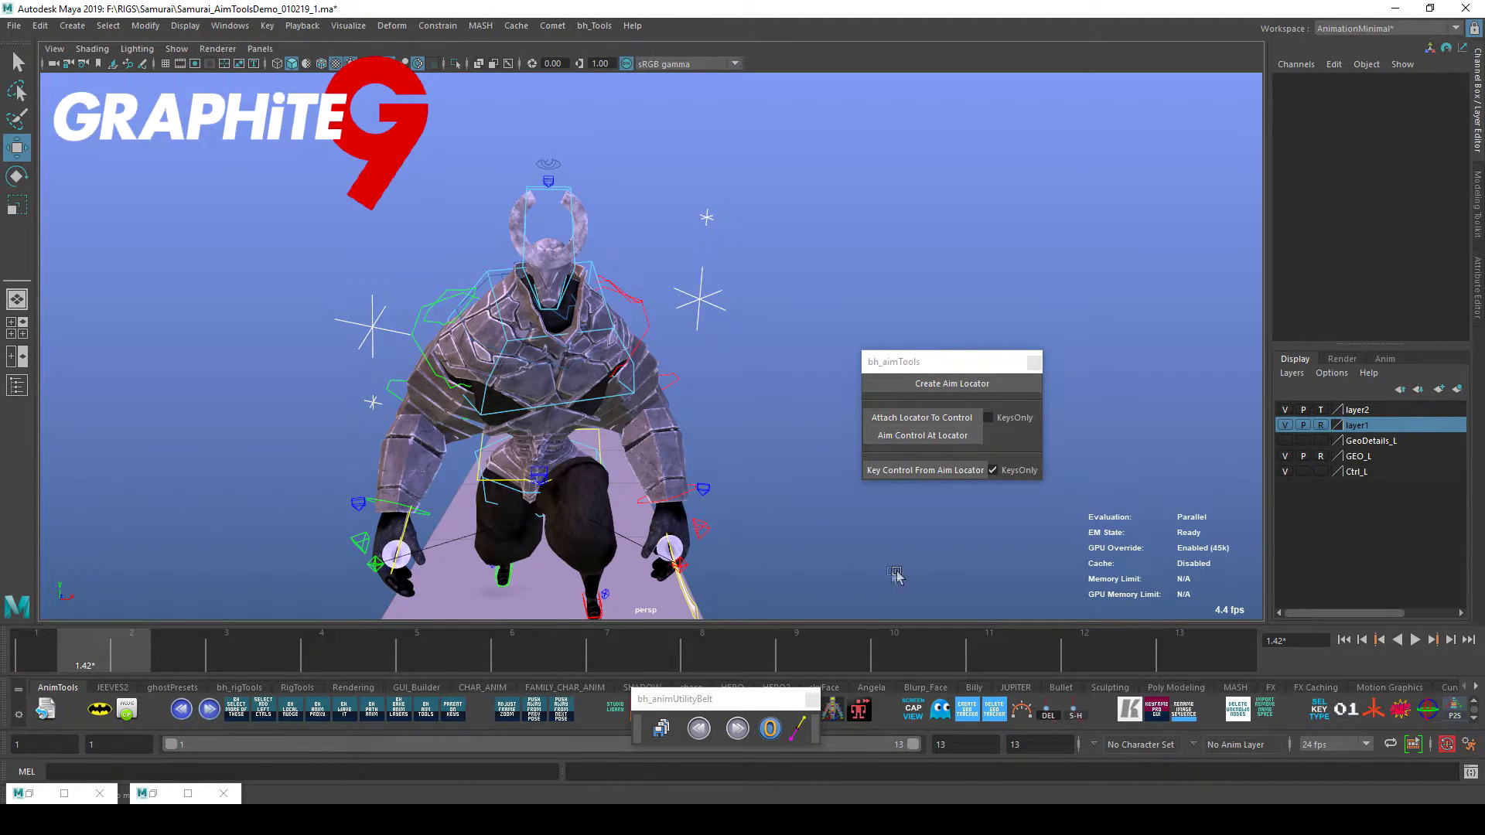
Key the left and right collar controls from their aim locators with KeysOnly disabled.
click(993, 471)
drag(690, 267, 738, 386)
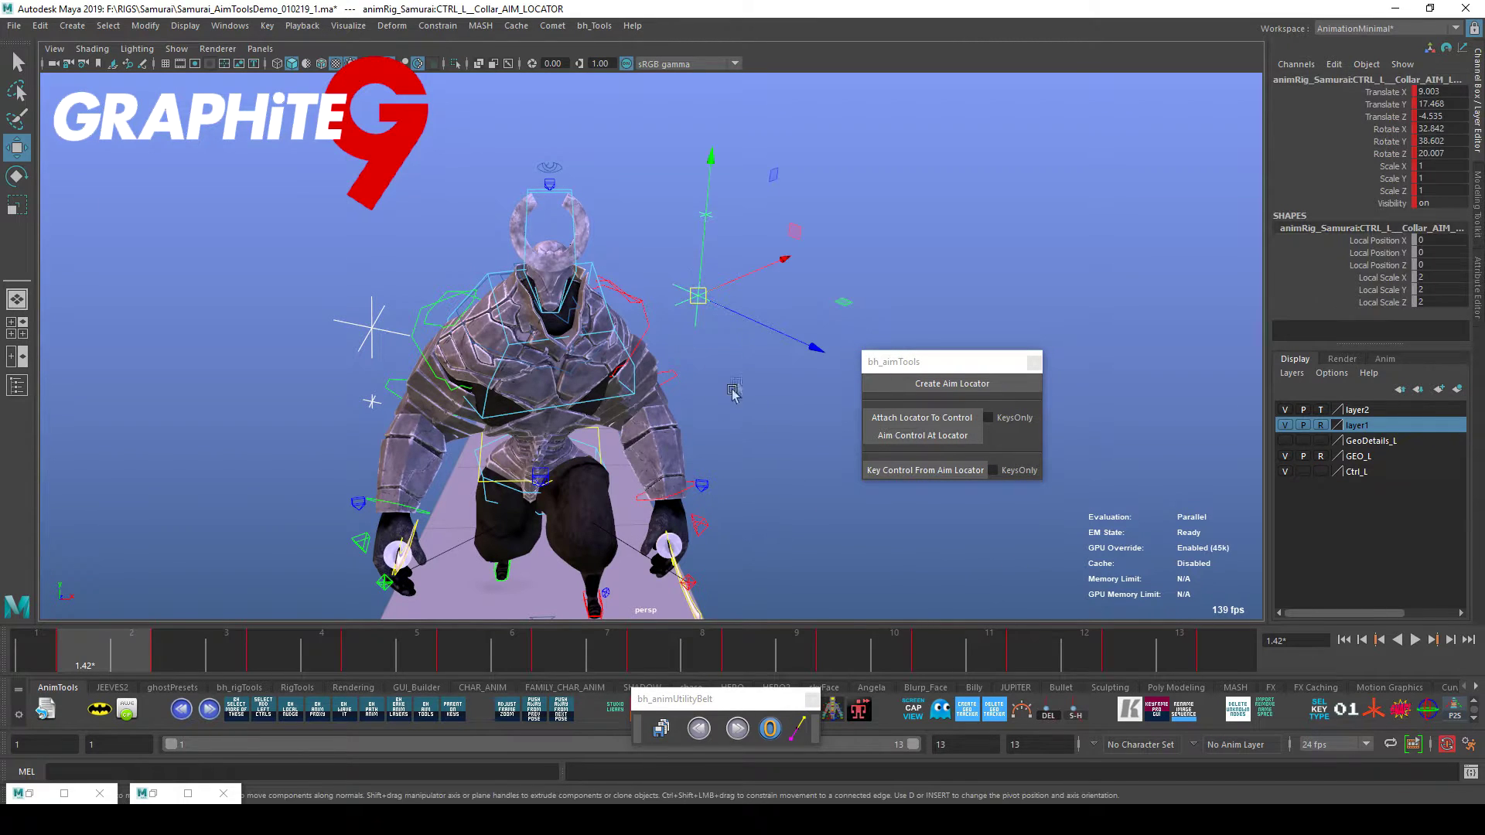
click(365, 319)
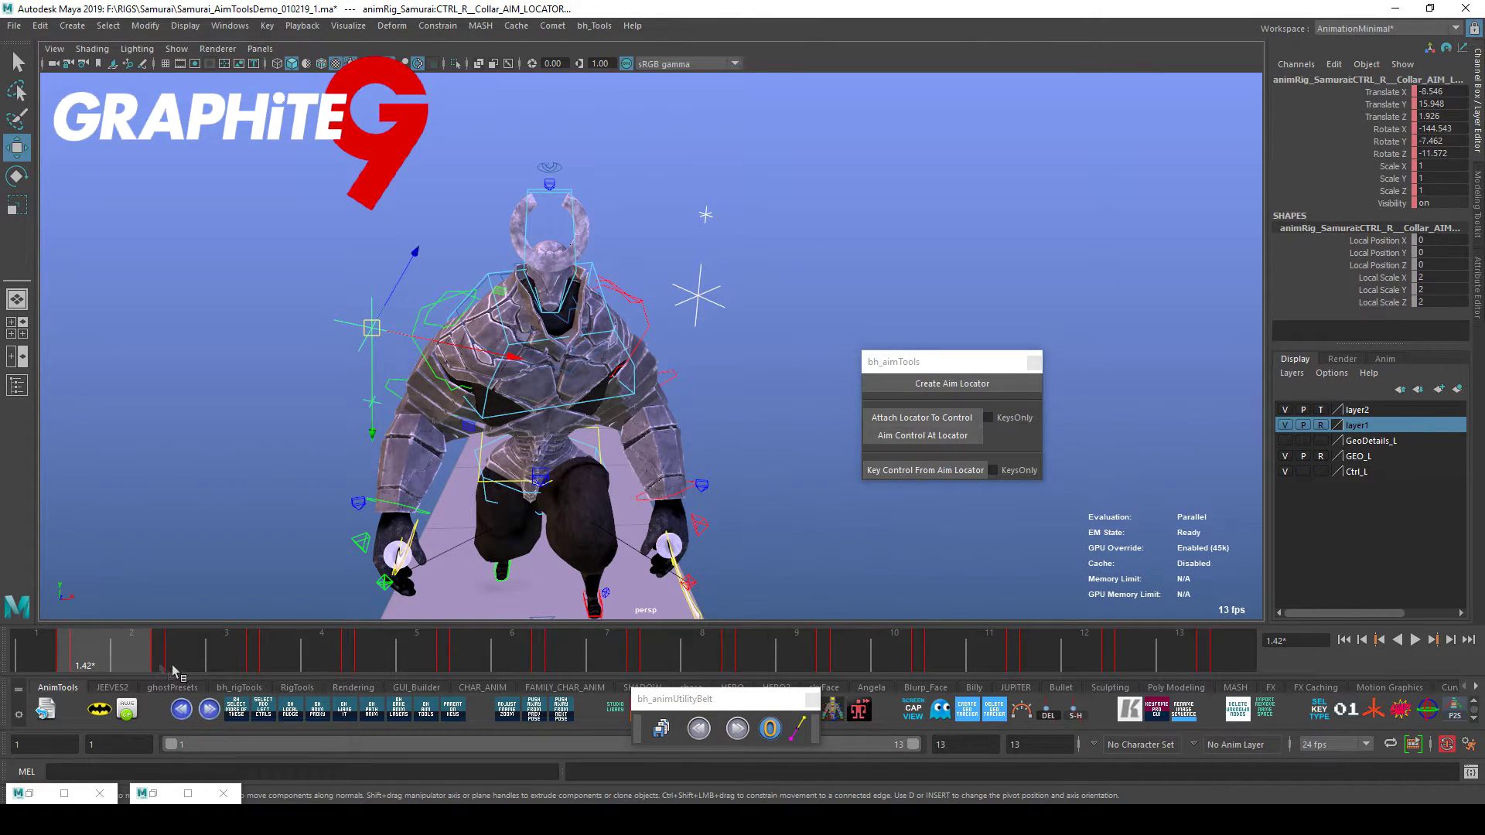
click(925, 470)
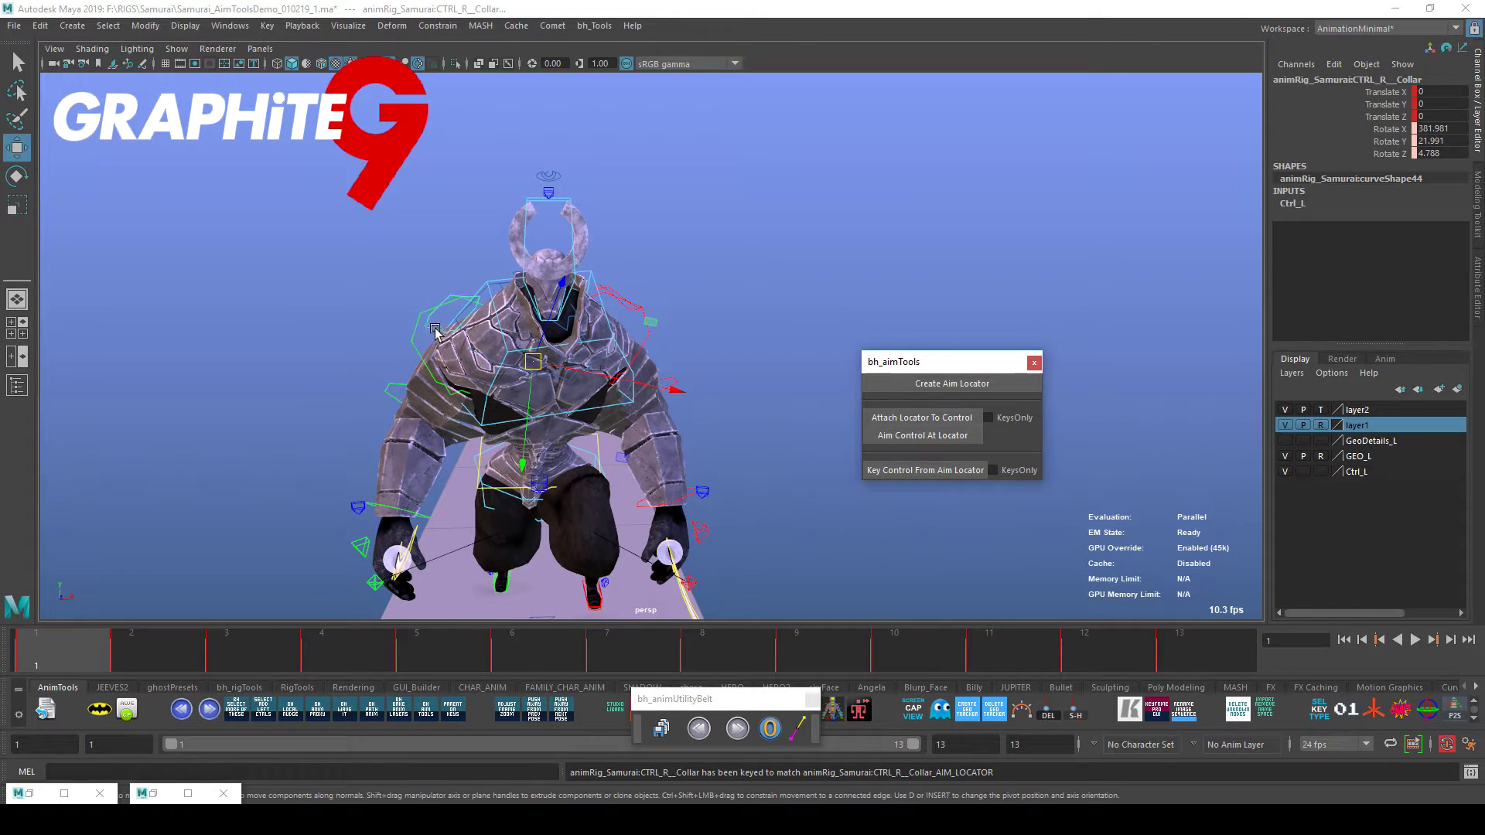
Play and scrub the run cycle from the front and side to review the keyed collar motion.
click(669, 549)
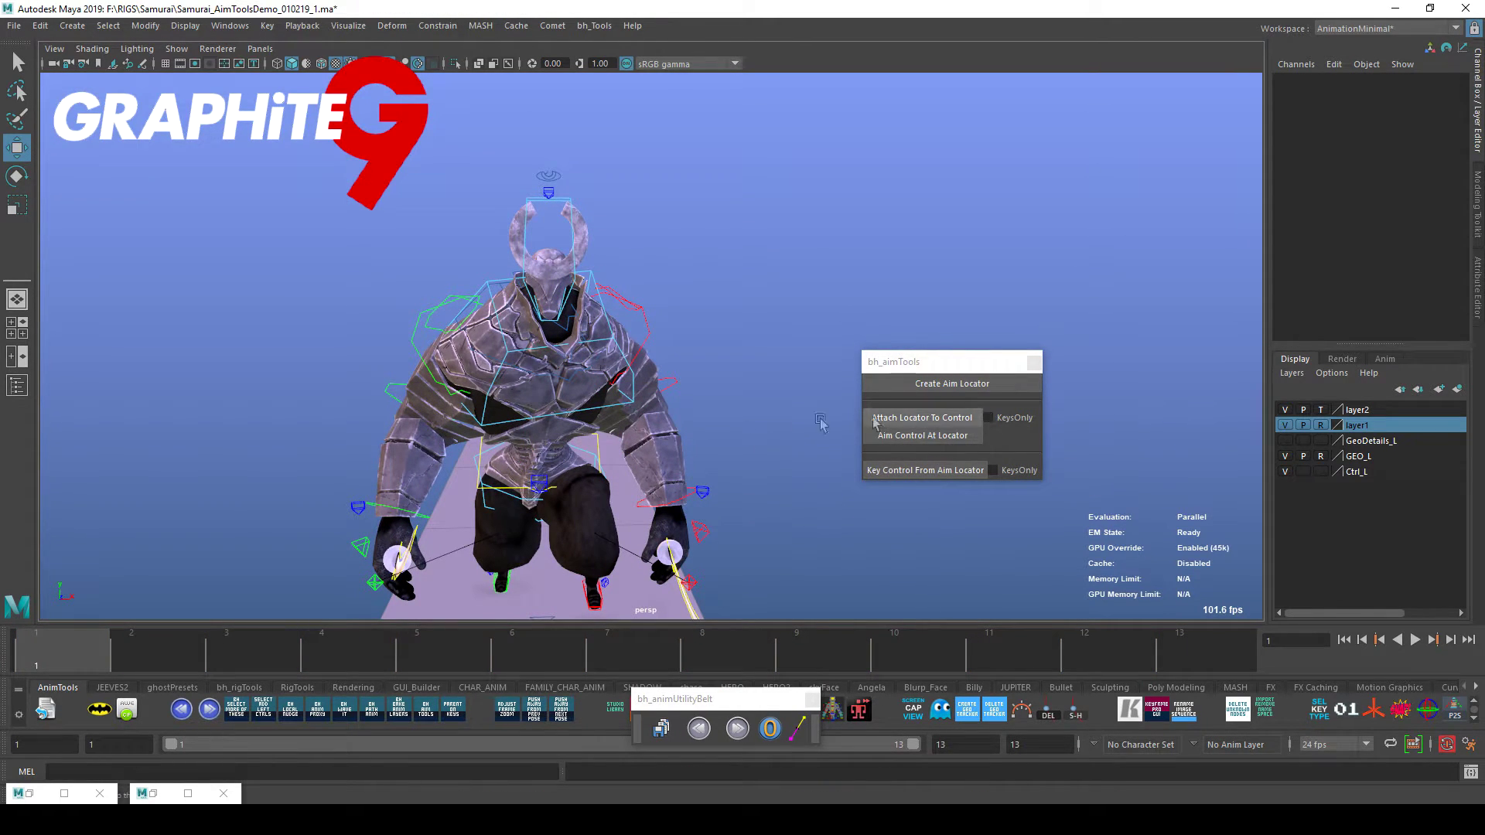
click(433, 325)
key(alt+v)
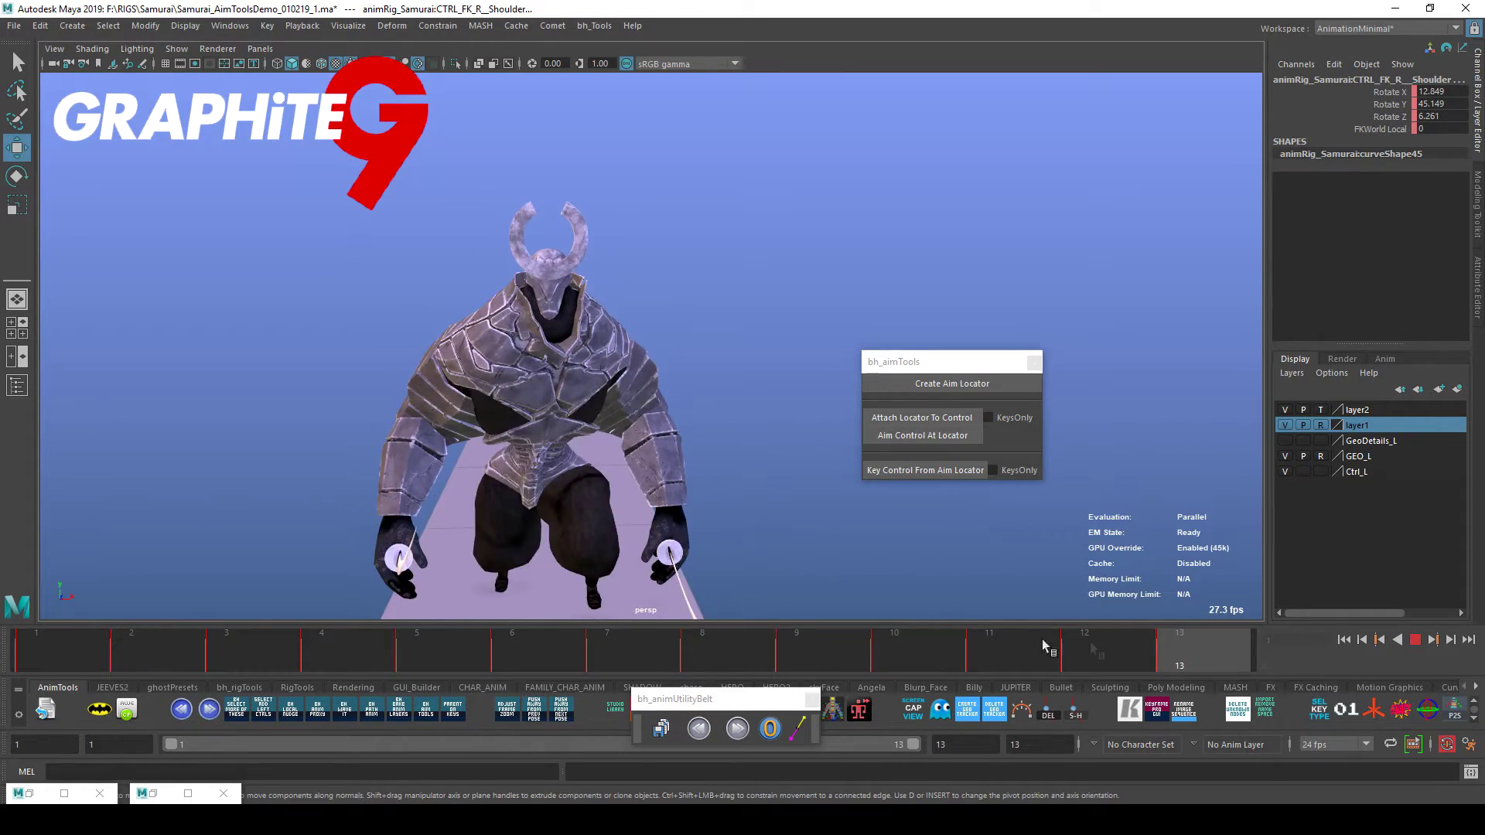
alt+right_drag(1054, 564, 683, 596)
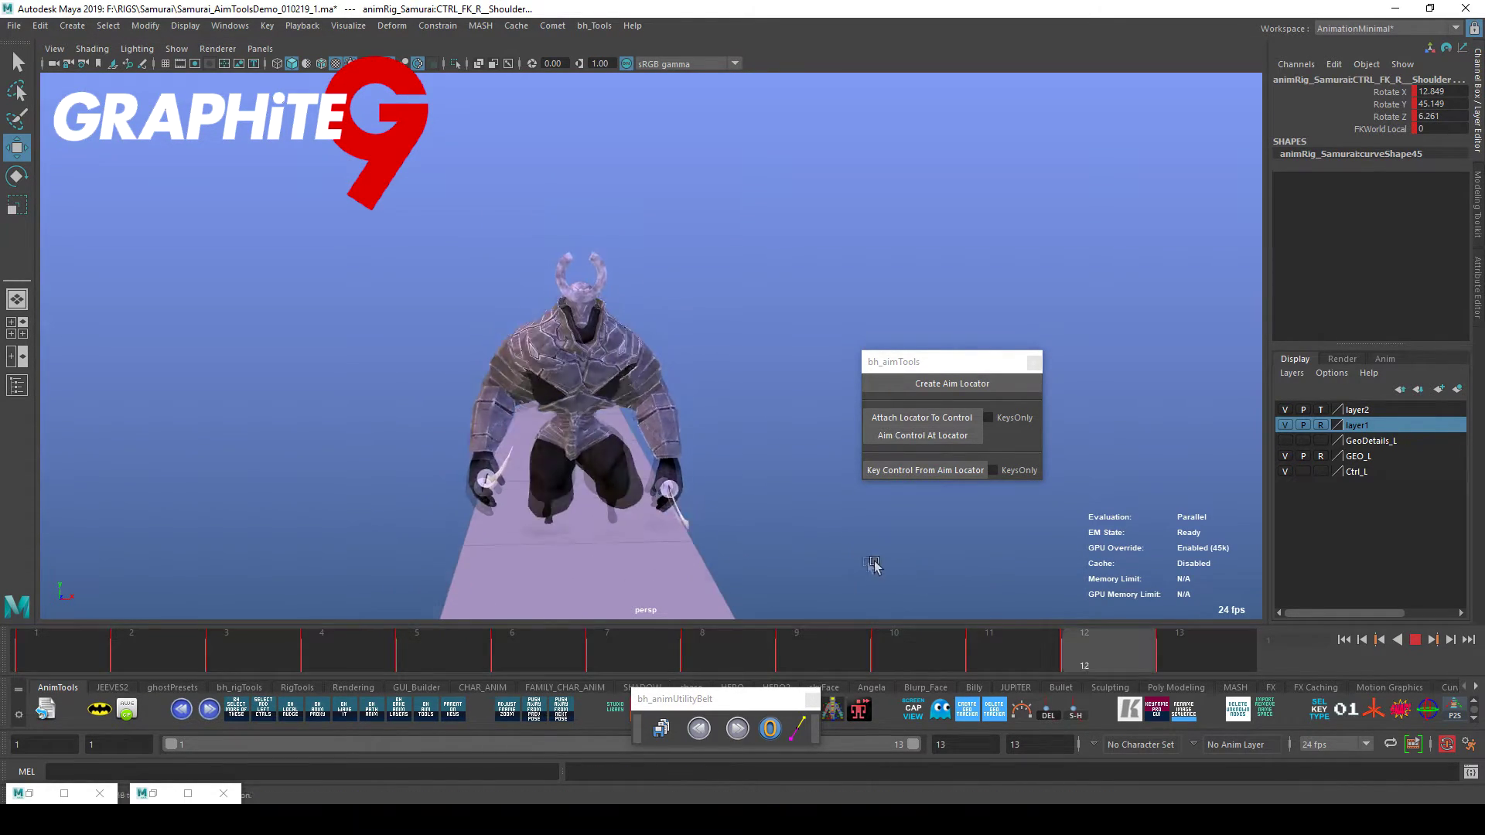
alt+drag(875, 567, 760, 561)
alt+drag(935, 578, 1047, 573)
drag(643, 652, 1200, 653)
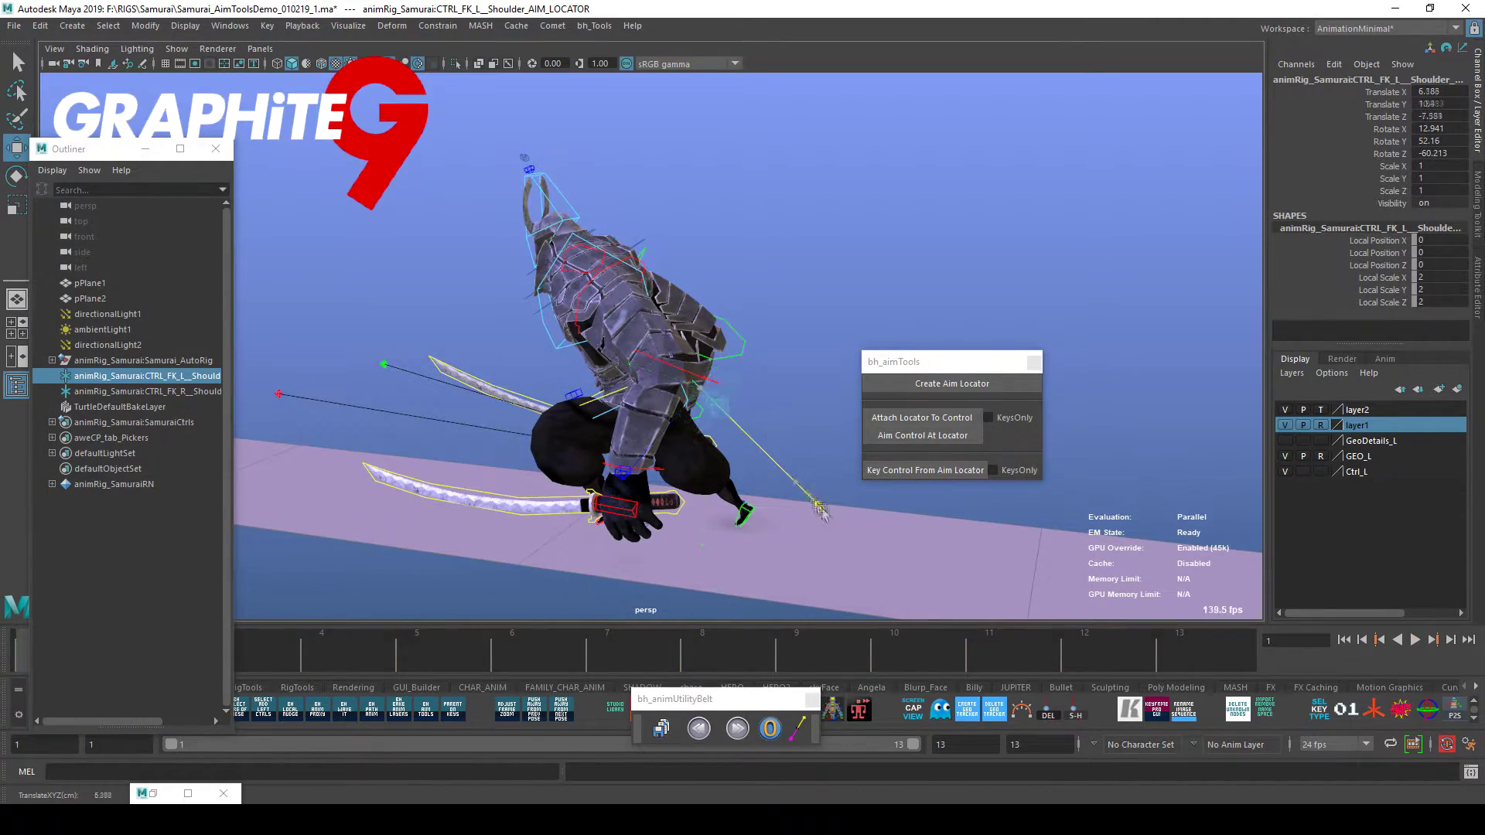
Position the left and right FK shoulder aim locators behind the elbows and attach them to their controls.
alt+drag(817, 506, 742, 495)
click(147, 391)
alt+drag(1005, 294, 855, 247)
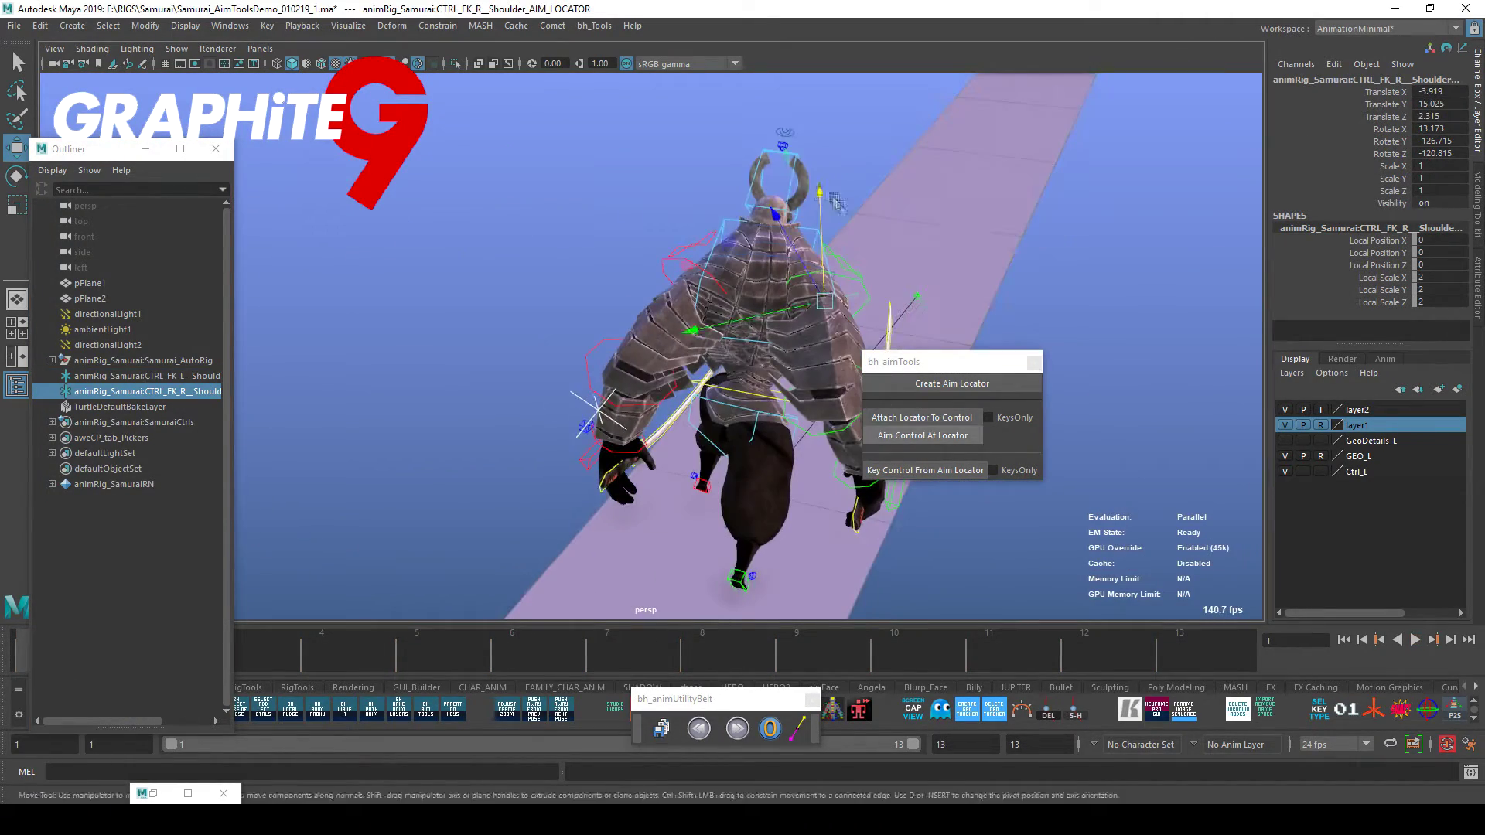
alt+drag(944, 579, 762, 573)
ctrl+click(146, 376)
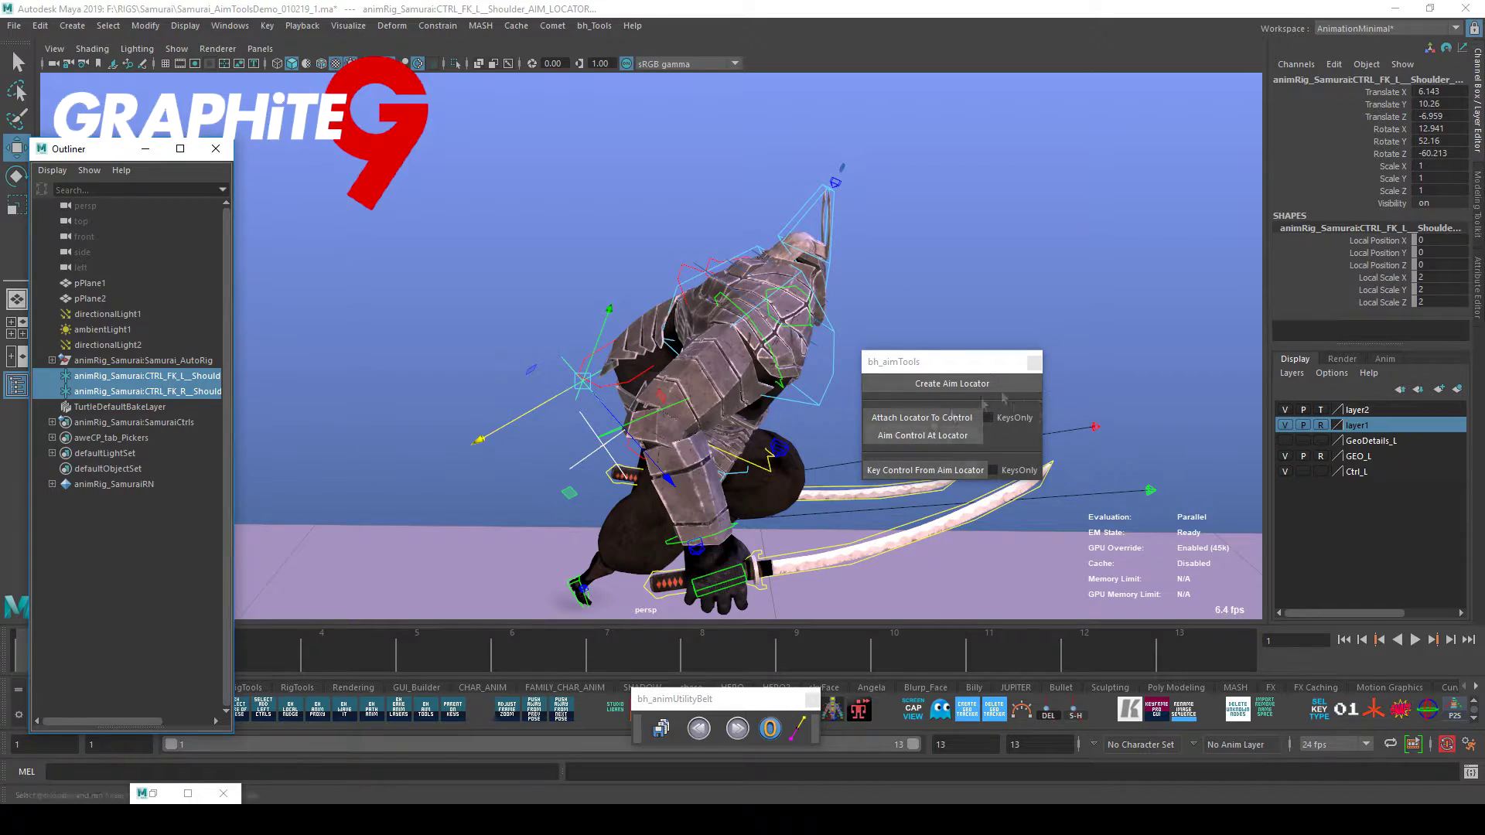
click(145, 148)
click(922, 418)
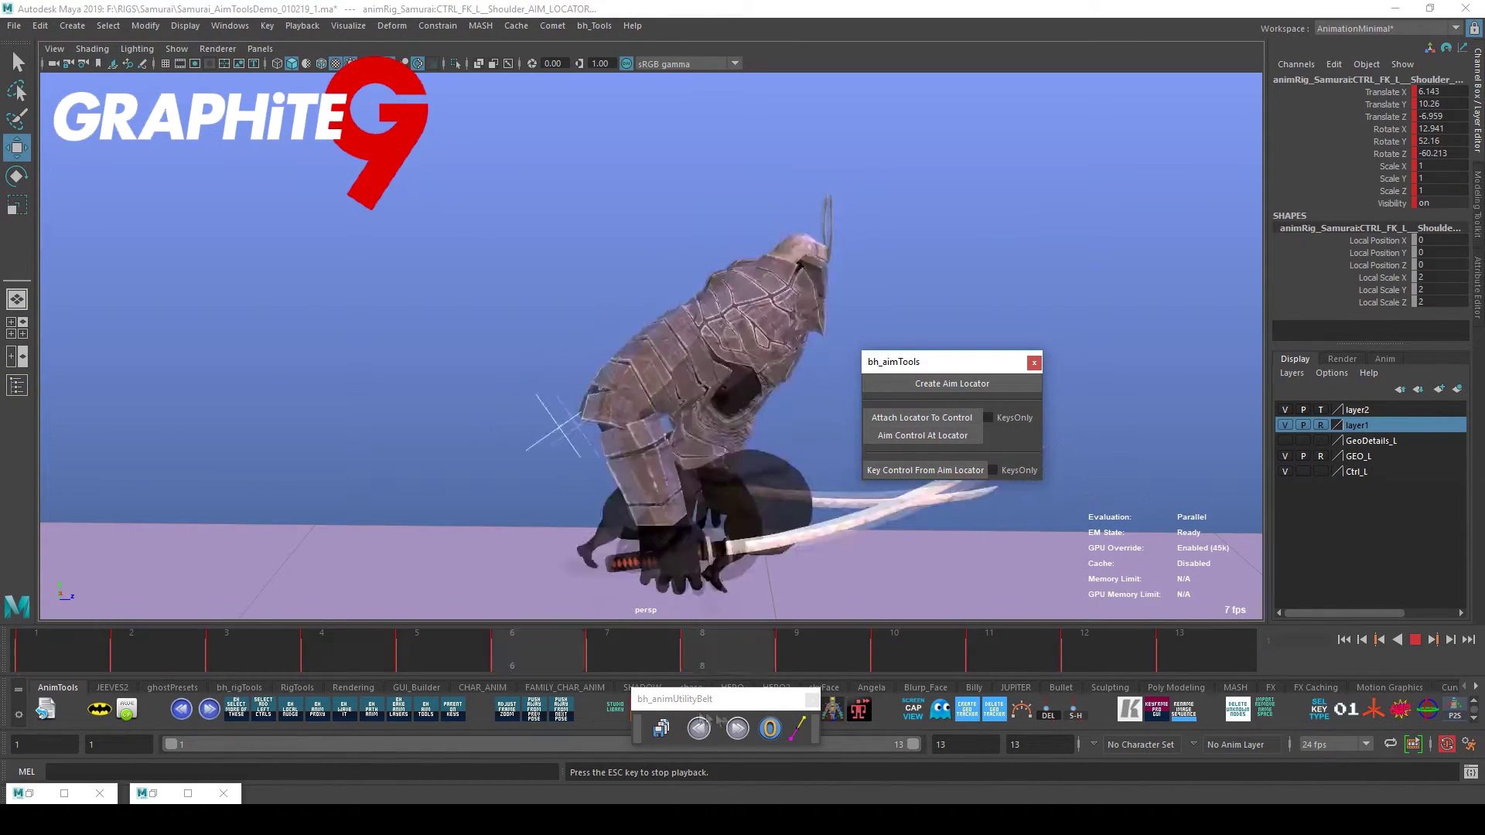
Cycle the shoulder aim locators' curves in the Graph Editor and shift all their keys about 0.3 frame later.
drag(75, 666, 1191, 654)
alt+drag(1192, 603, 851, 611)
click(153, 792)
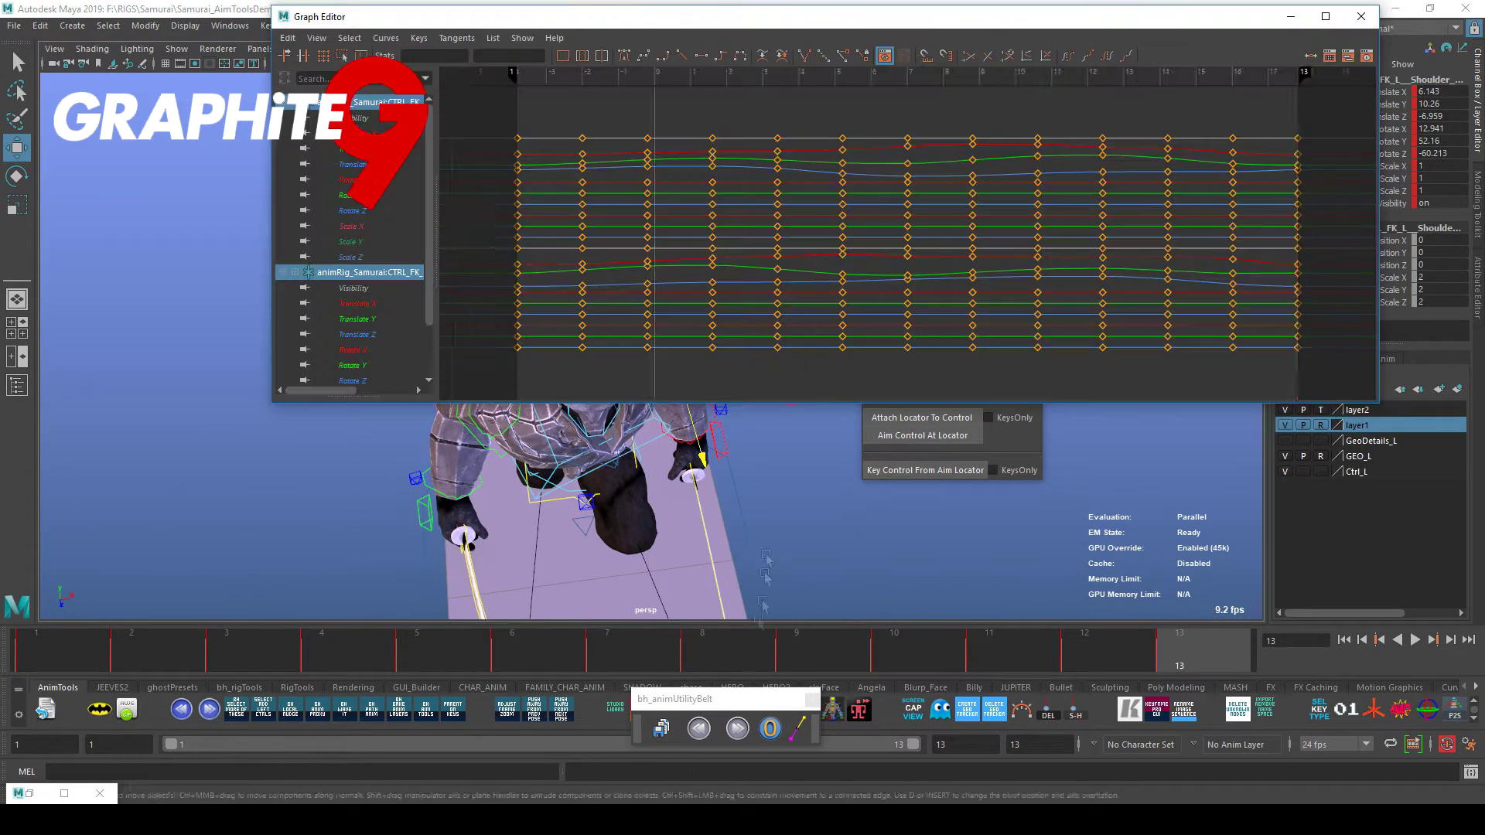
scroll(1177, 325, down, 5)
drag(1176, 325, 727, 177)
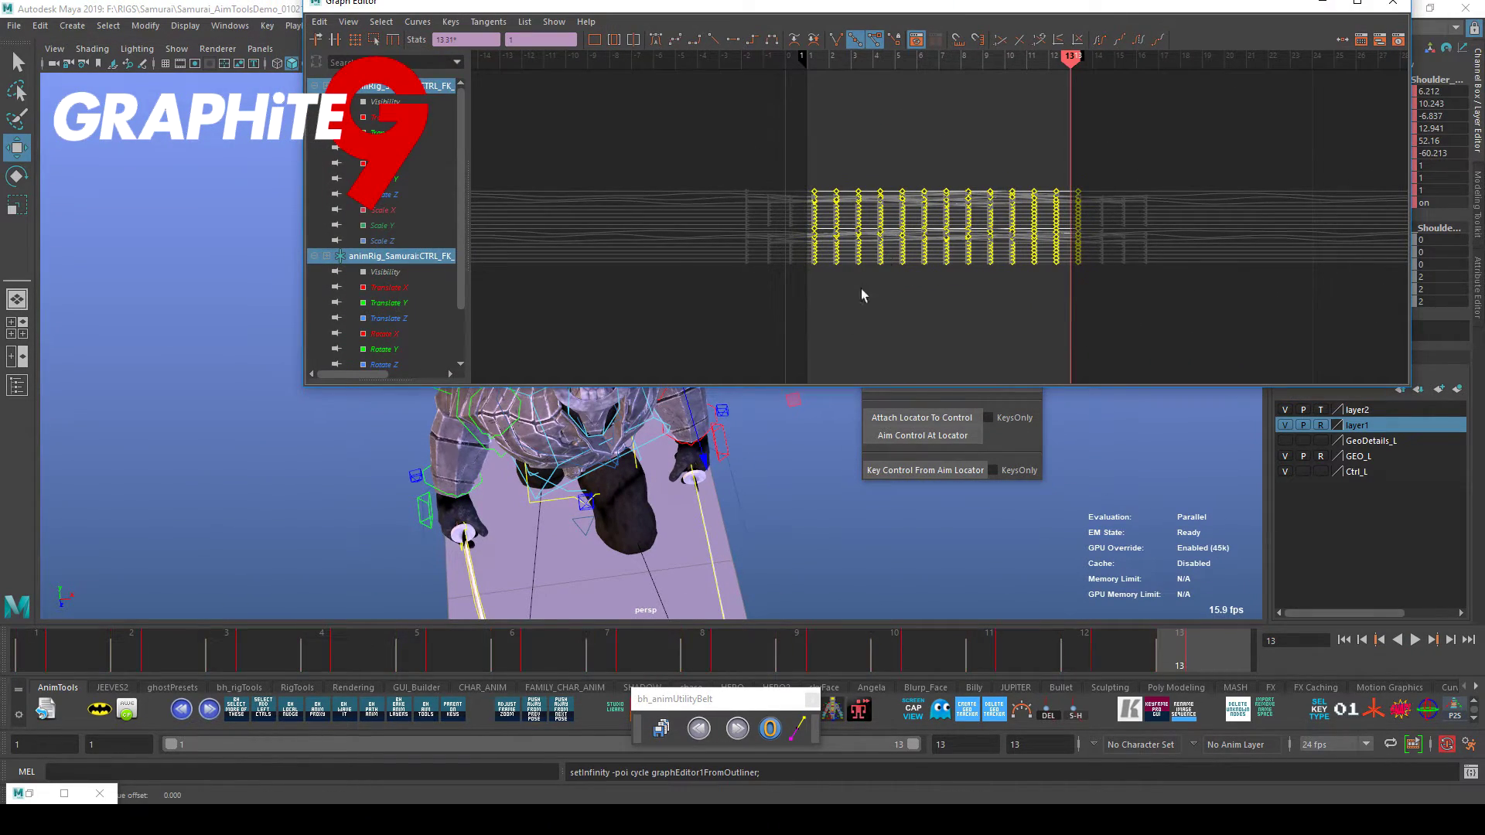
key(f)
key(alt+v)
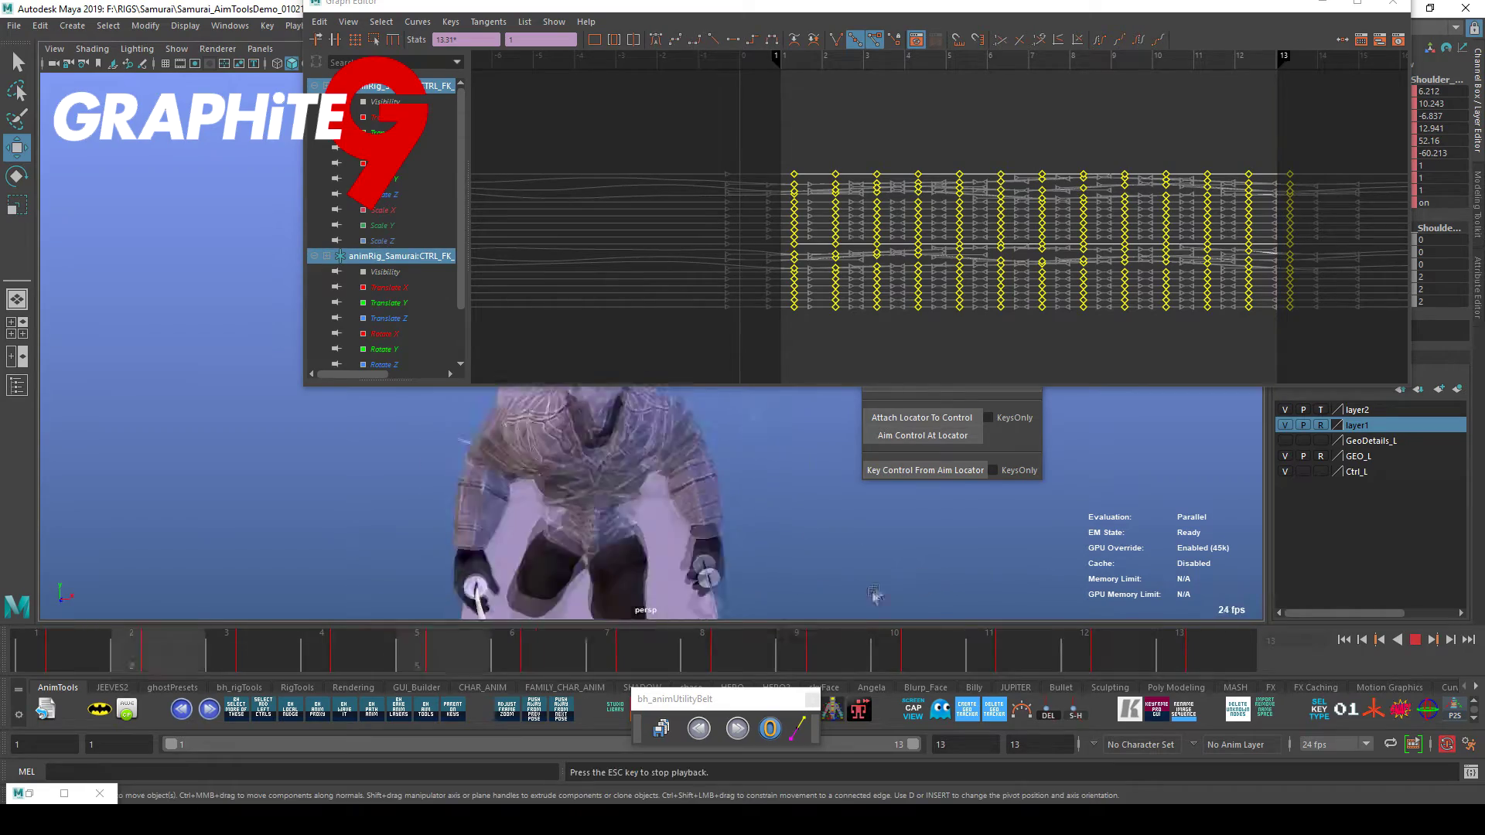
Shift all of the shoulder aim locators' keys slightly later again and check the arm overlap in playback.
alt+drag(770, 581, 727, 573)
key(alt+v)
click(580, 468)
drag(1361, 348, 511, 93)
shift+middle_drag(697, 100, 703, 101)
key(alt+v)
alt+drag(1145, 567, 418, 464)
key(alt+v)
click(418, 464)
Close the Graph Editor, key both FK shoulder controls from their aim locators, and play the result.
click(1392, 3)
click(925, 471)
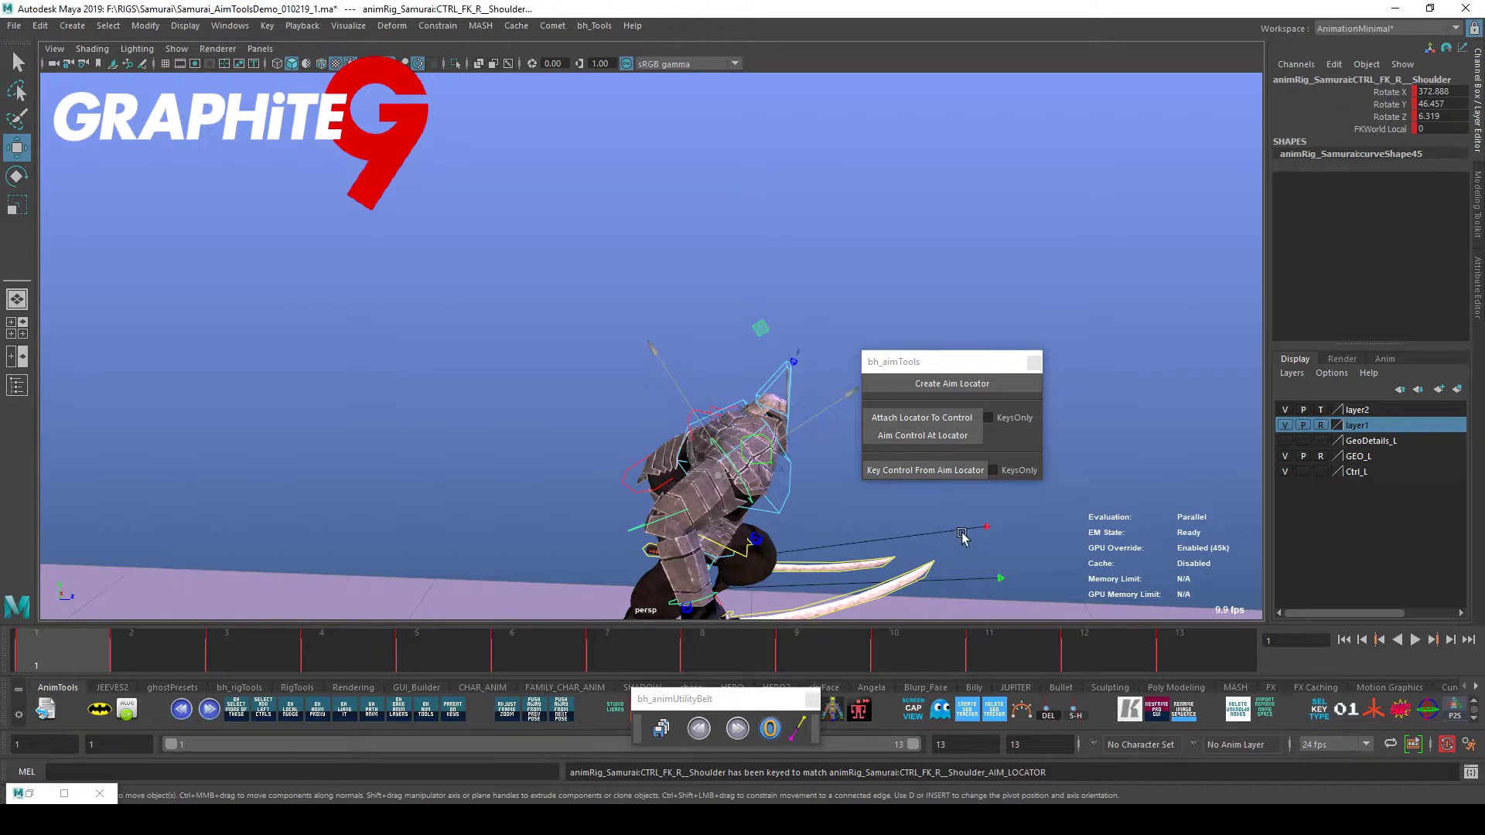
alt+drag(902, 518, 931, 588)
key(alt+v)
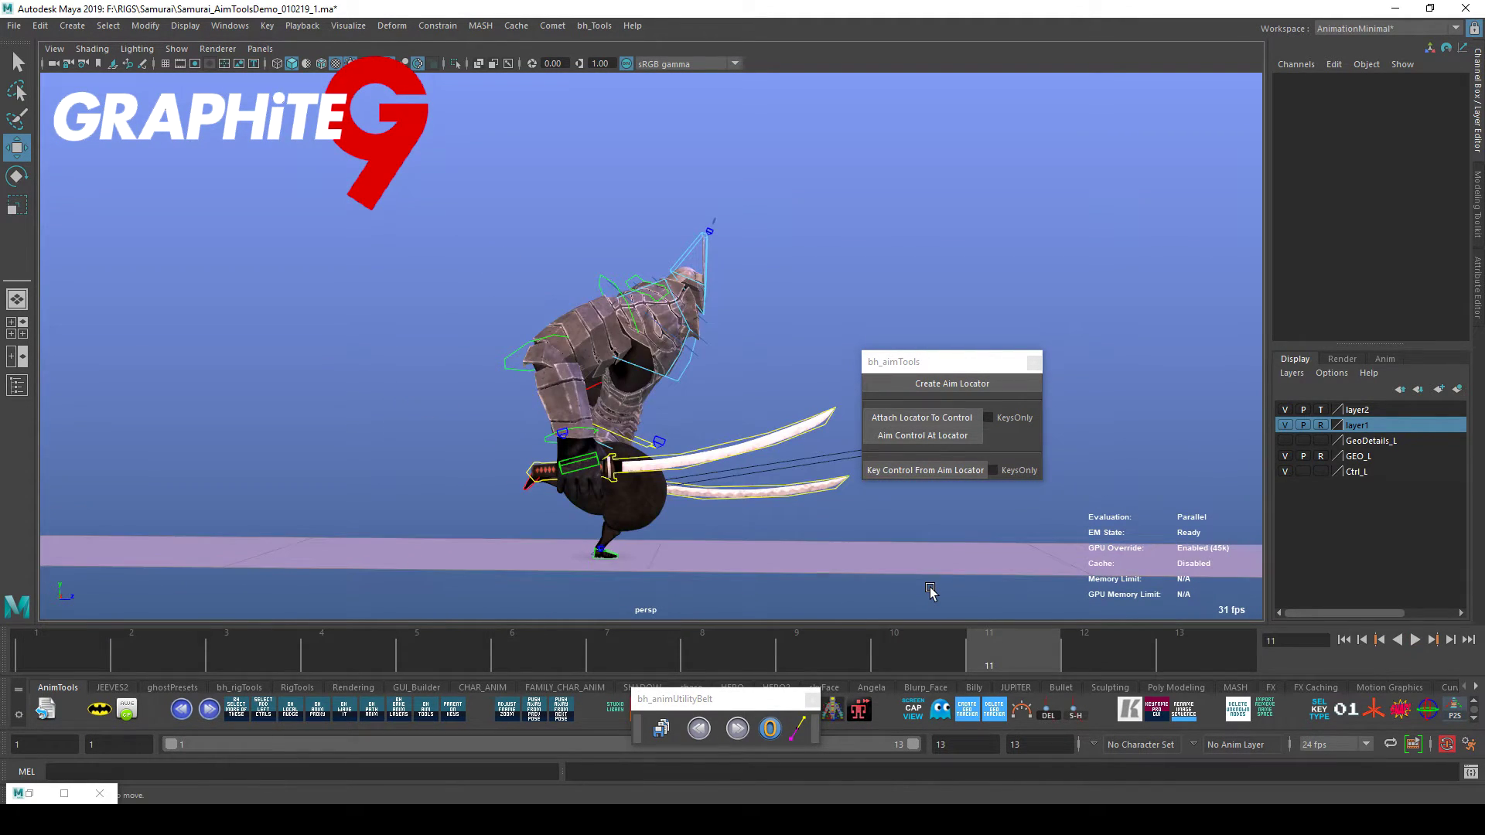
Move the bh_aimTools window away from the character and scrub the run to examine the swords' motion.
drag(958, 369, 1091, 353)
alt+drag(879, 349, 980, 546)
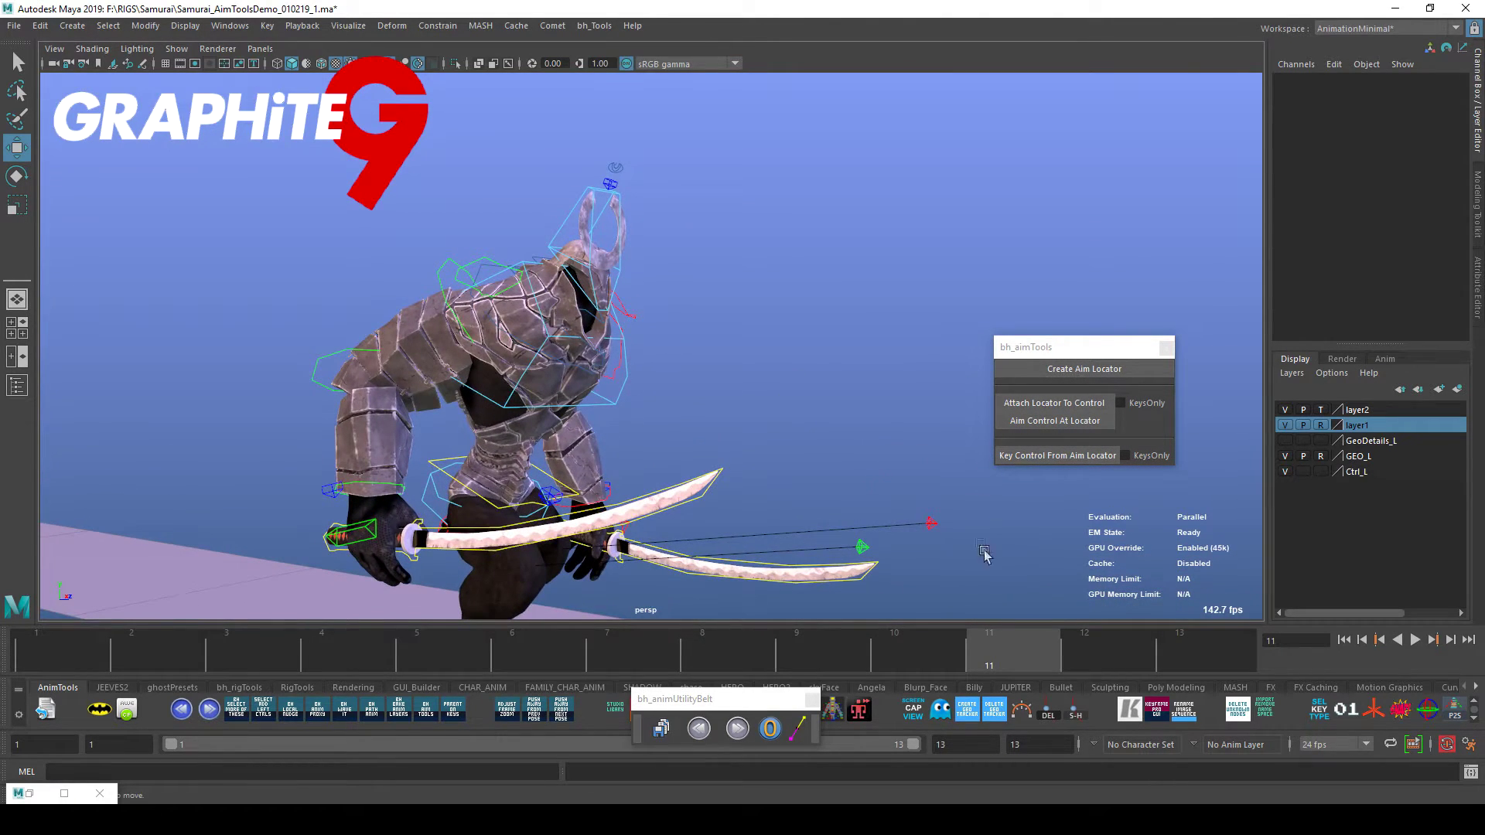
alt+right_drag(1036, 579, 928, 611)
drag(577, 667, 302, 658)
drag(62, 667, 433, 669)
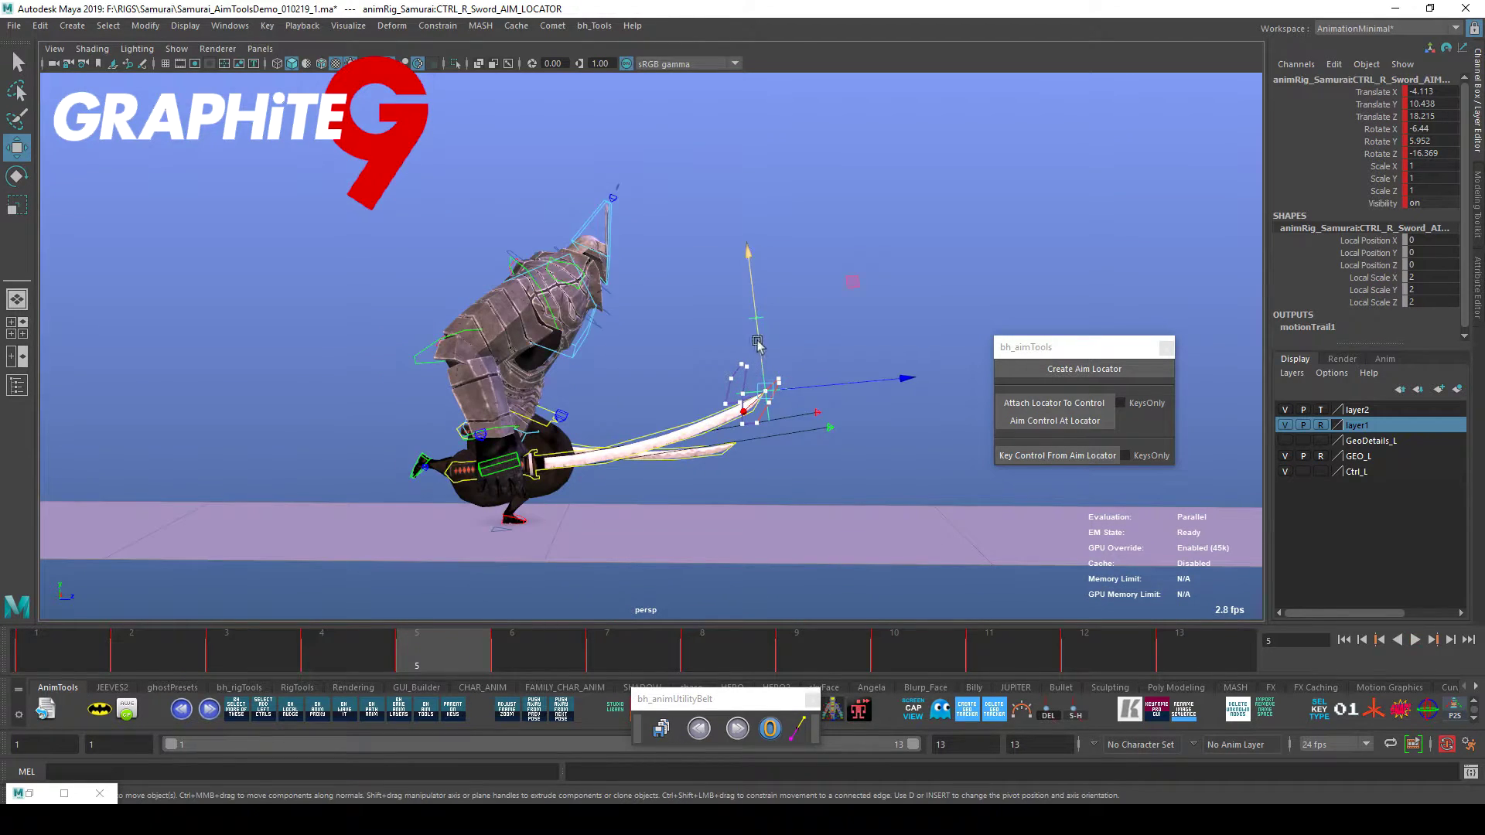
Refine the right sword's motion trail by moving its aim locator upward at frames 7 and 10.
alt+right_drag(766, 379, 878, 440)
drag(649, 657, 619, 661)
drag(649, 330, 661, 311)
click(724, 660)
drag(766, 658, 909, 658)
drag(687, 296, 686, 292)
click(998, 648)
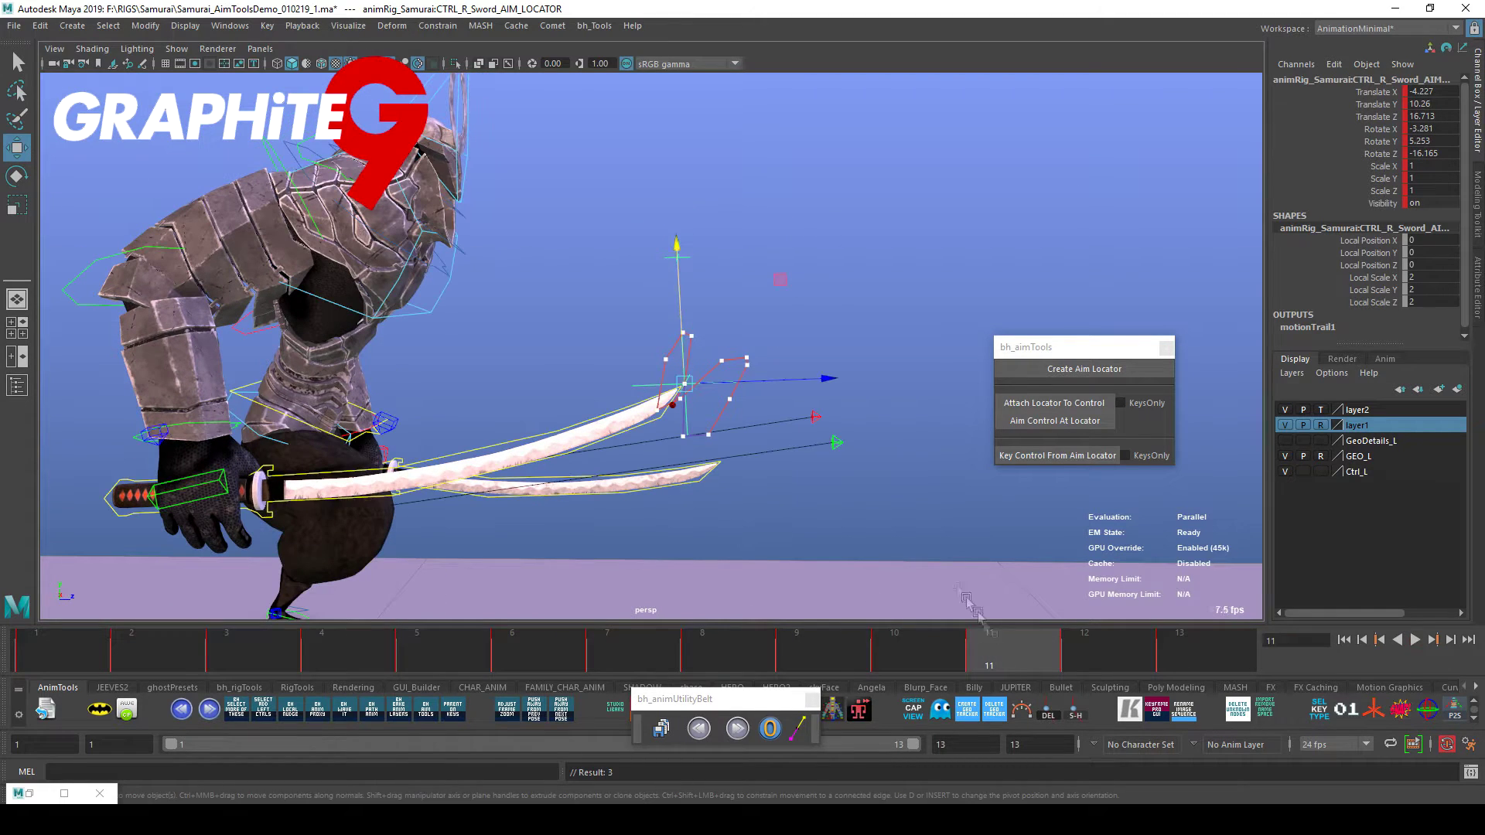
Play and scrub the run cycle to check the arc of the right sword tip against its motion trail.
key(alt+v)
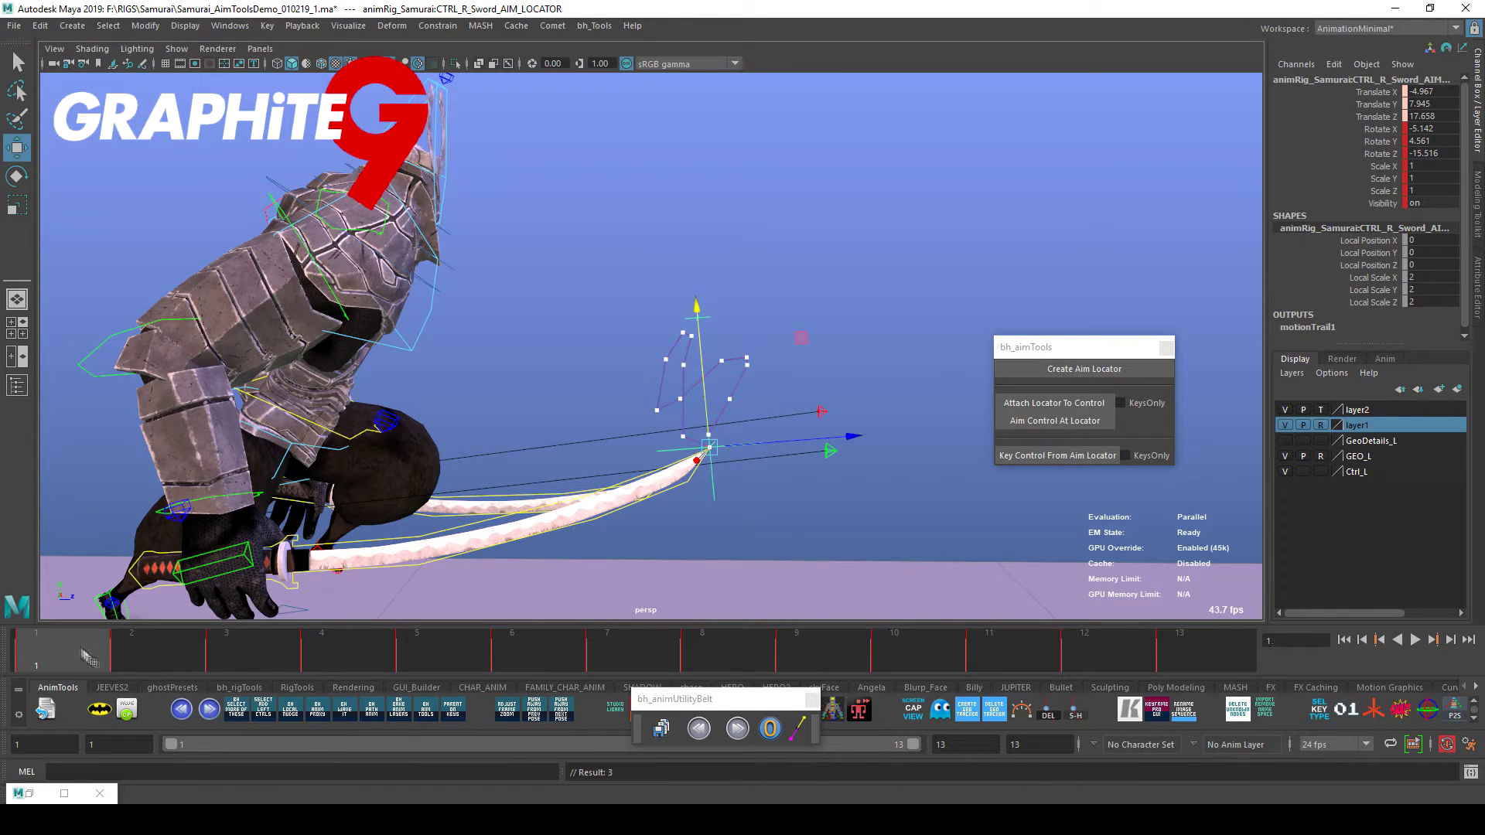
click(132, 659)
alt+drag(859, 417, 792, 434)
click(473, 410)
click(848, 315)
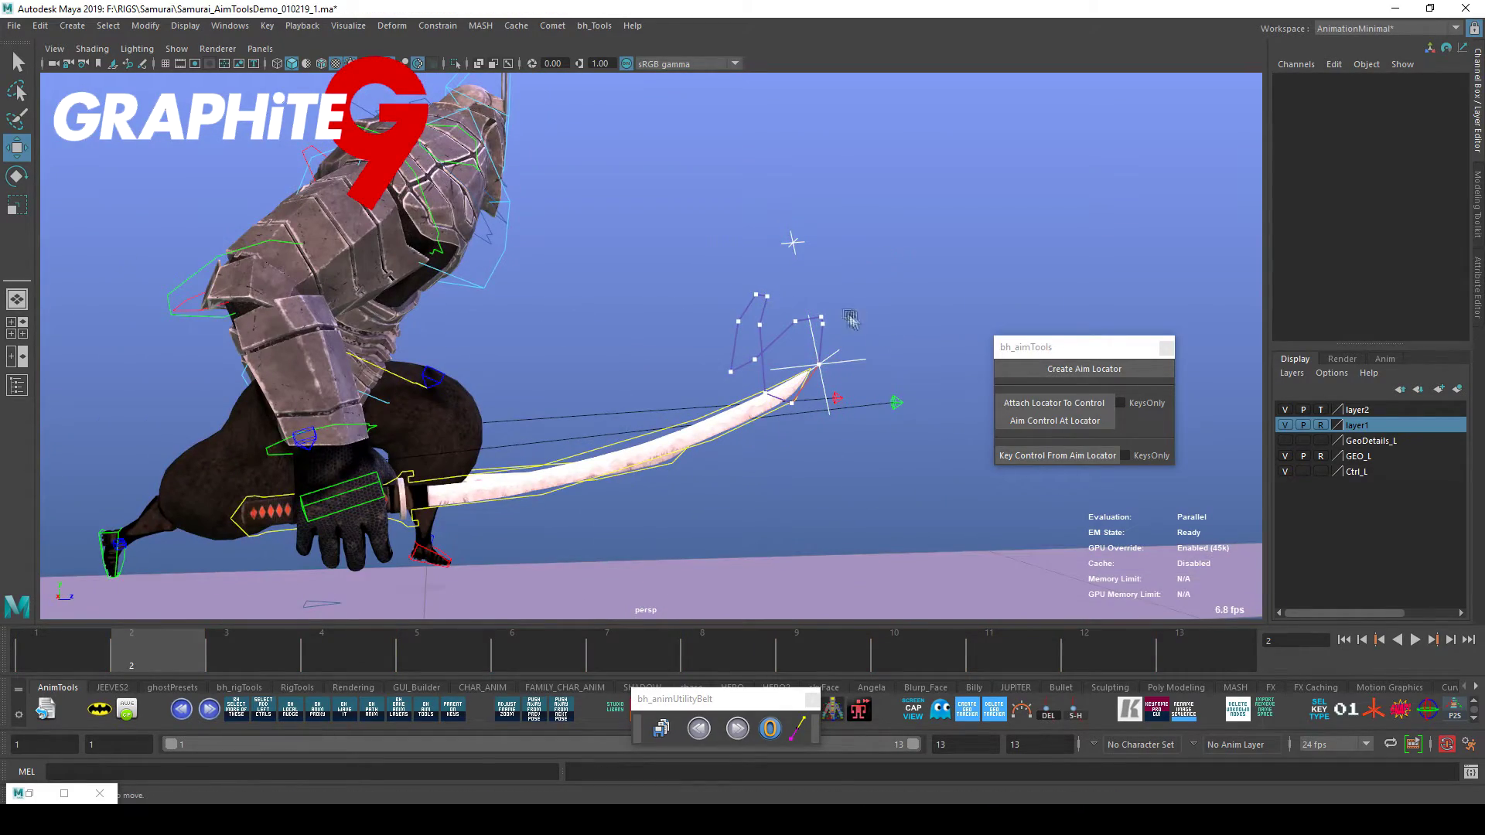
click(105, 656)
key(alt+v)
scroll(838, 560, down, 5)
key(alt+v)
alt+right_drag(838, 561, 967, 488)
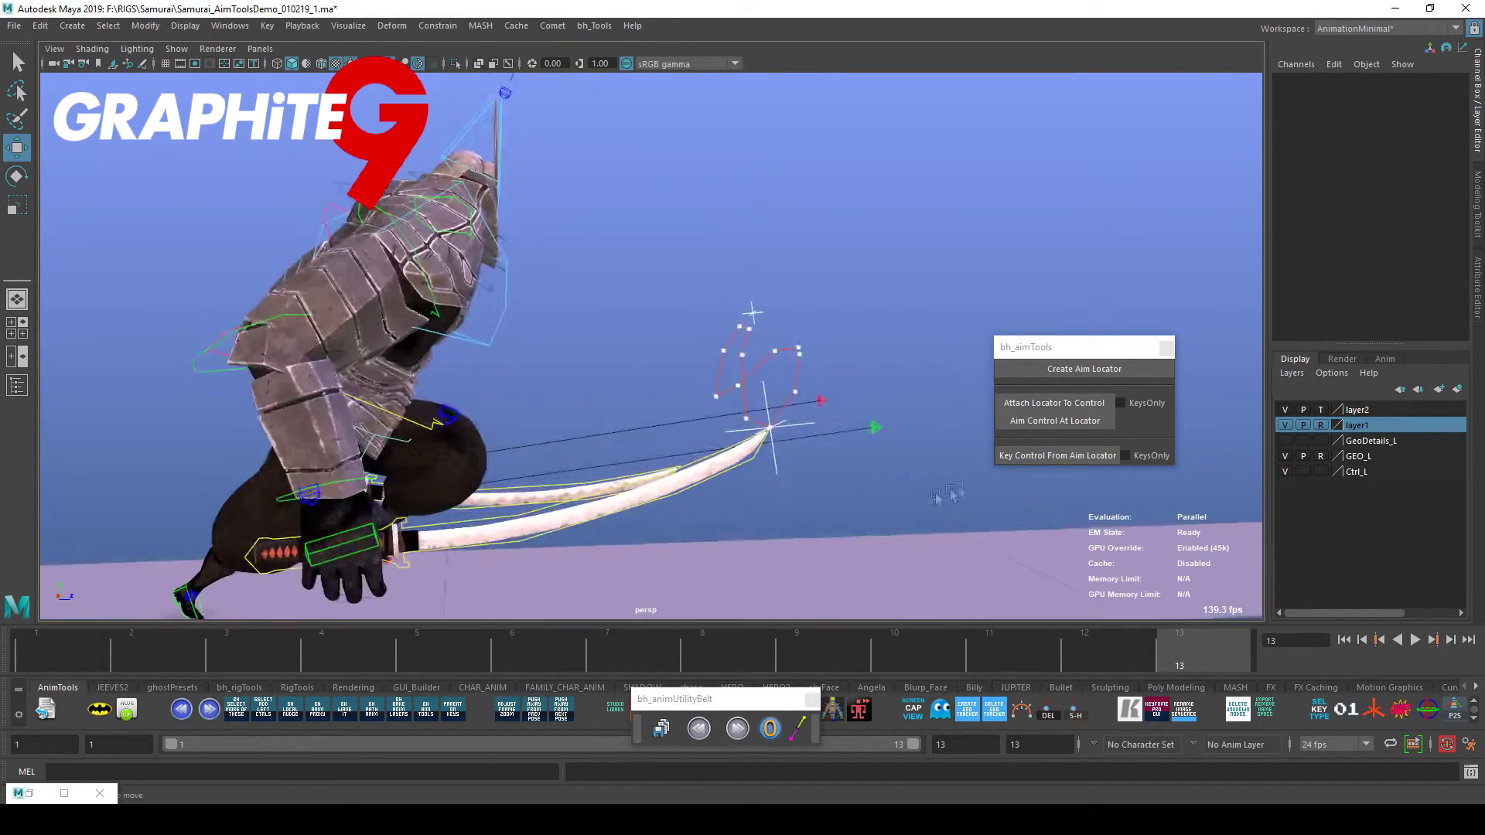
Key the right sword control from its aim locator and play the cycle to check the sword swing.
alt+drag(968, 487, 866, 541)
click(719, 452)
click(1025, 559)
key(alt+v)
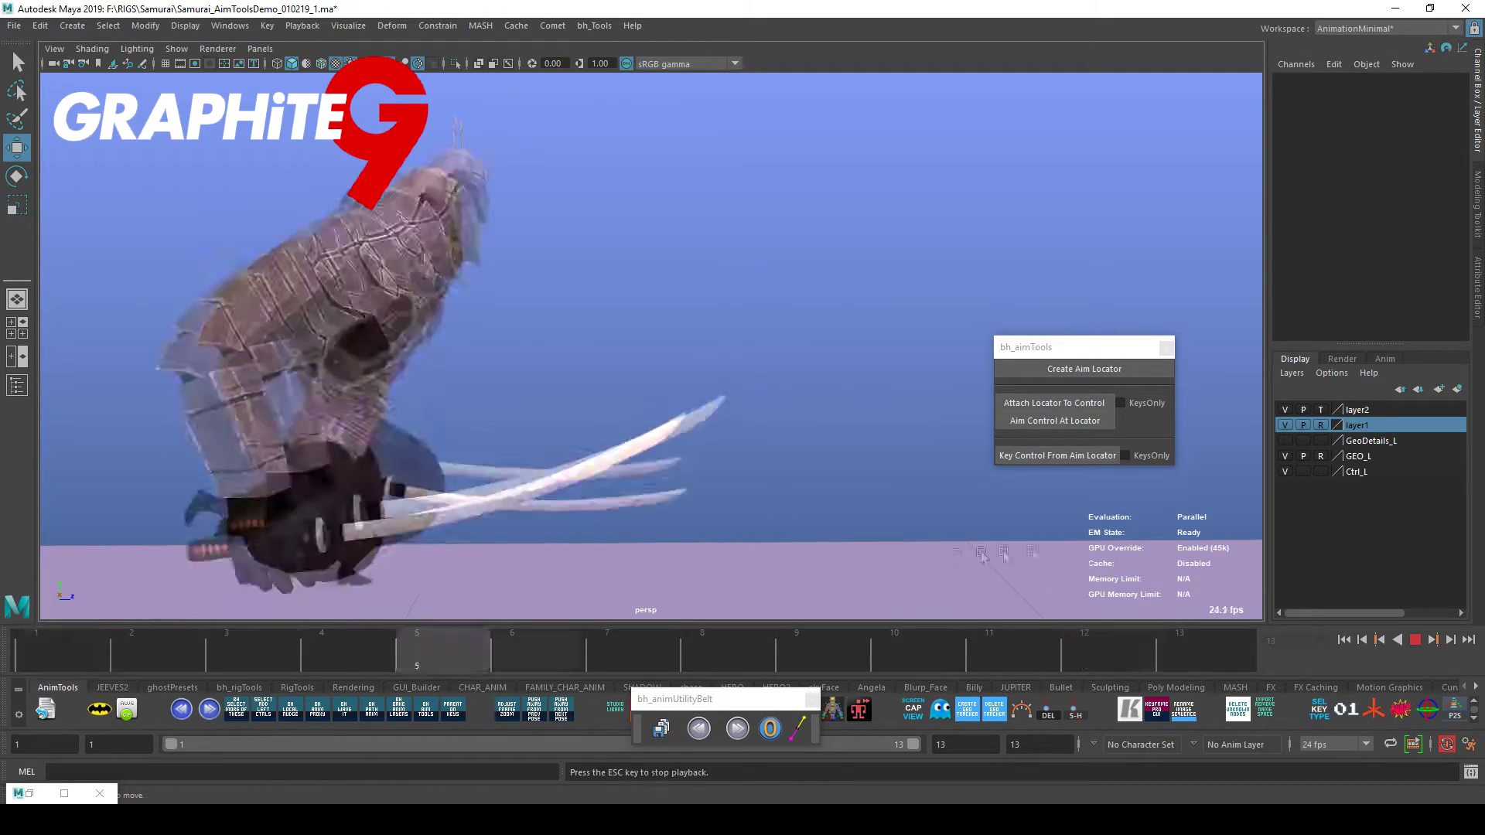
key(alt+v)
Create an aim locator for the head control, place it in front of the face, and attach it to the control.
alt+right_drag(1037, 551, 1134, 554)
alt+middle_drag(774, 418, 889, 426)
click(499, 185)
click(1084, 369)
drag(582, 231, 781, 319)
alt+drag(851, 325, 696, 364)
alt+right_drag(851, 364, 735, 364)
click(1054, 402)
key(alt+v)
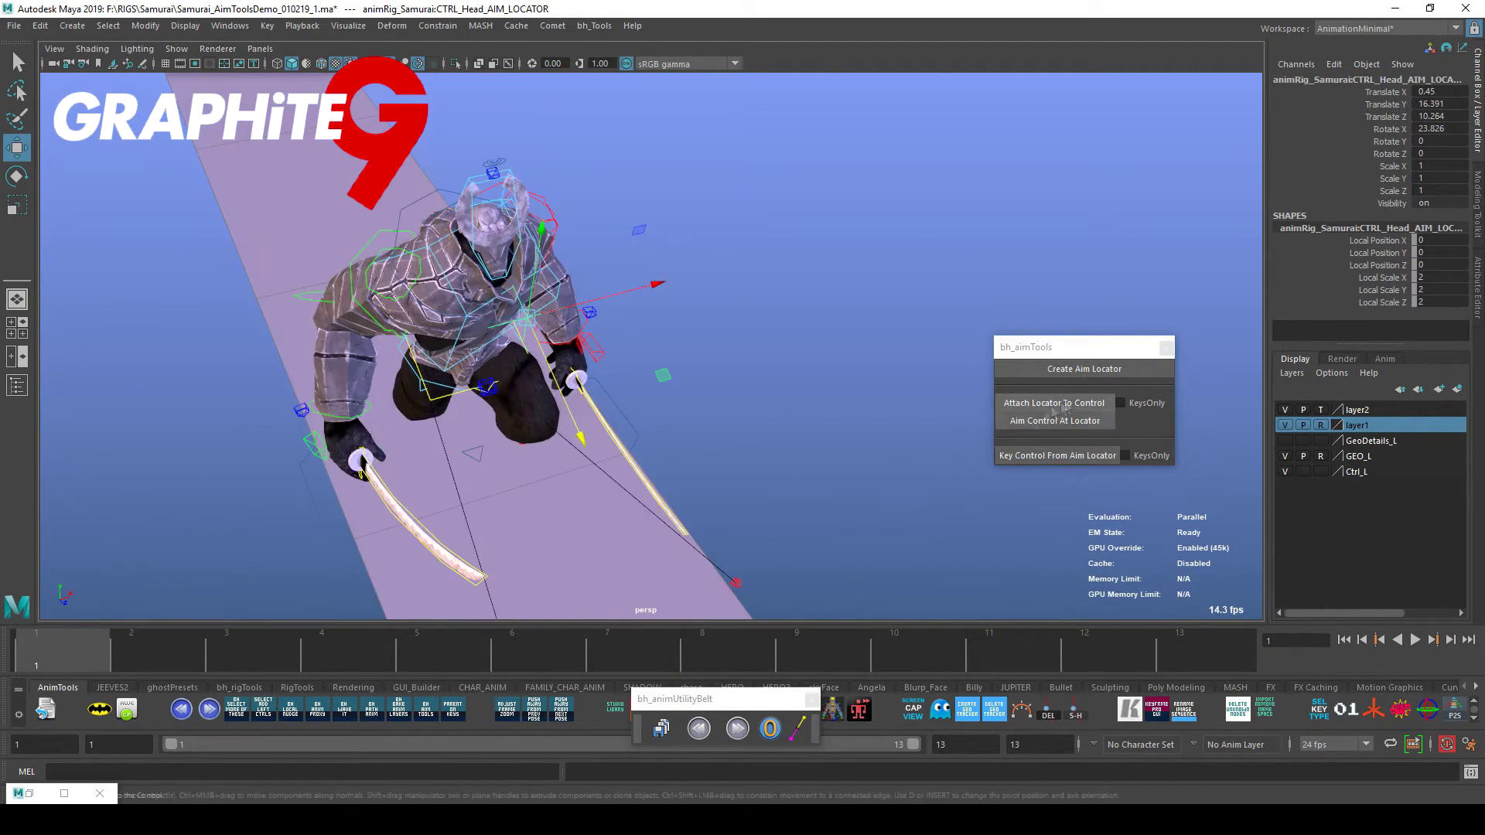
Test the head's aim by moving and rotating its aim locator.
drag(545, 222, 542, 238)
key(e)
alt+drag(727, 325, 665, 232)
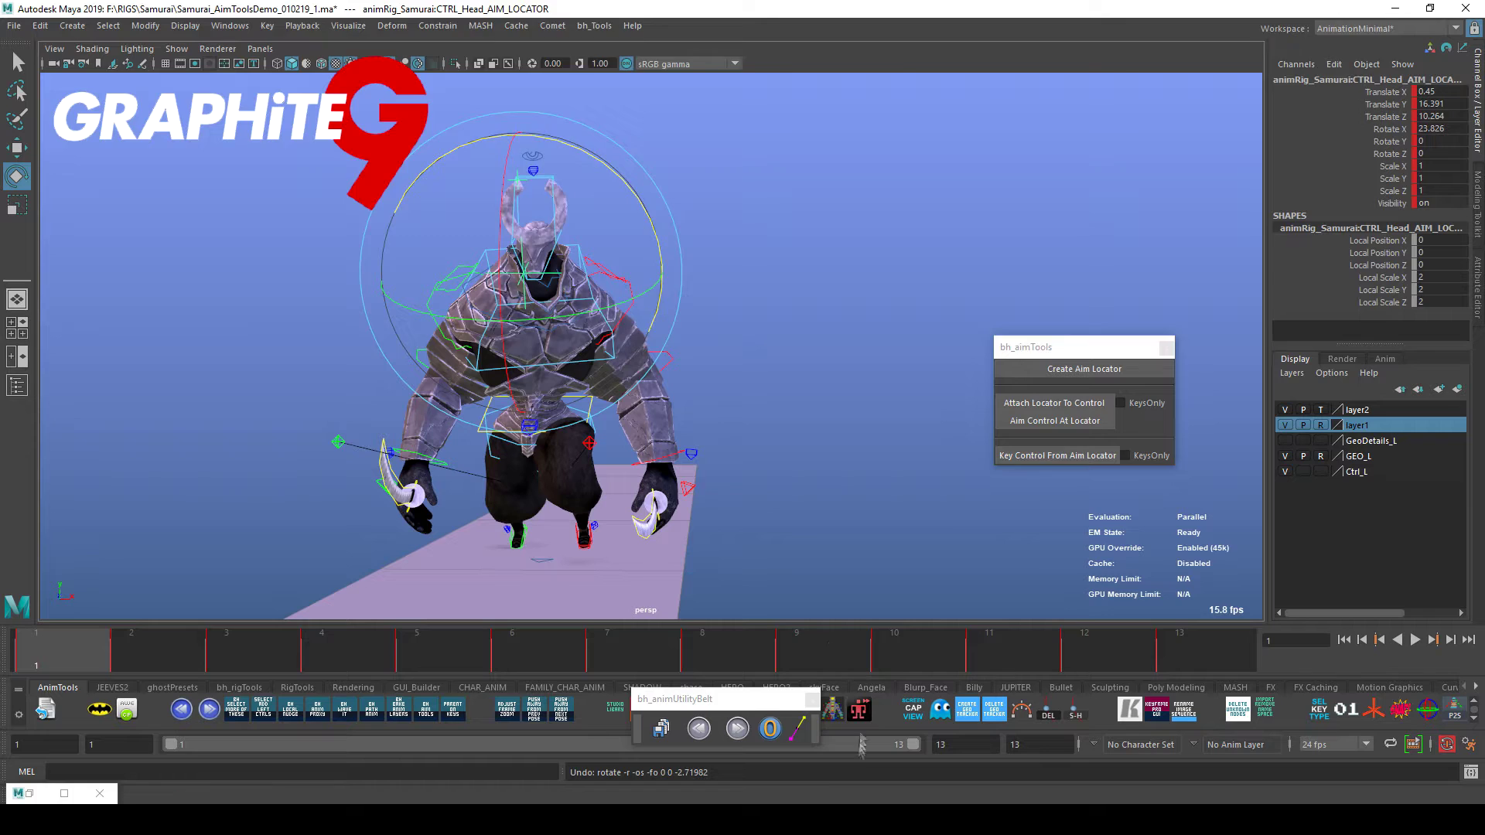
Cycle the head aim locator's curves before and after their range and select all of its translate keys.
click(859, 712)
click(1076, 74)
click(1115, 73)
drag(364, 151, 363, 181)
drag(762, 112, 1075, 329)
Shift the head aim locator's translate keys about 0.4 frame later while checking the head motion in playback.
key(alt+v)
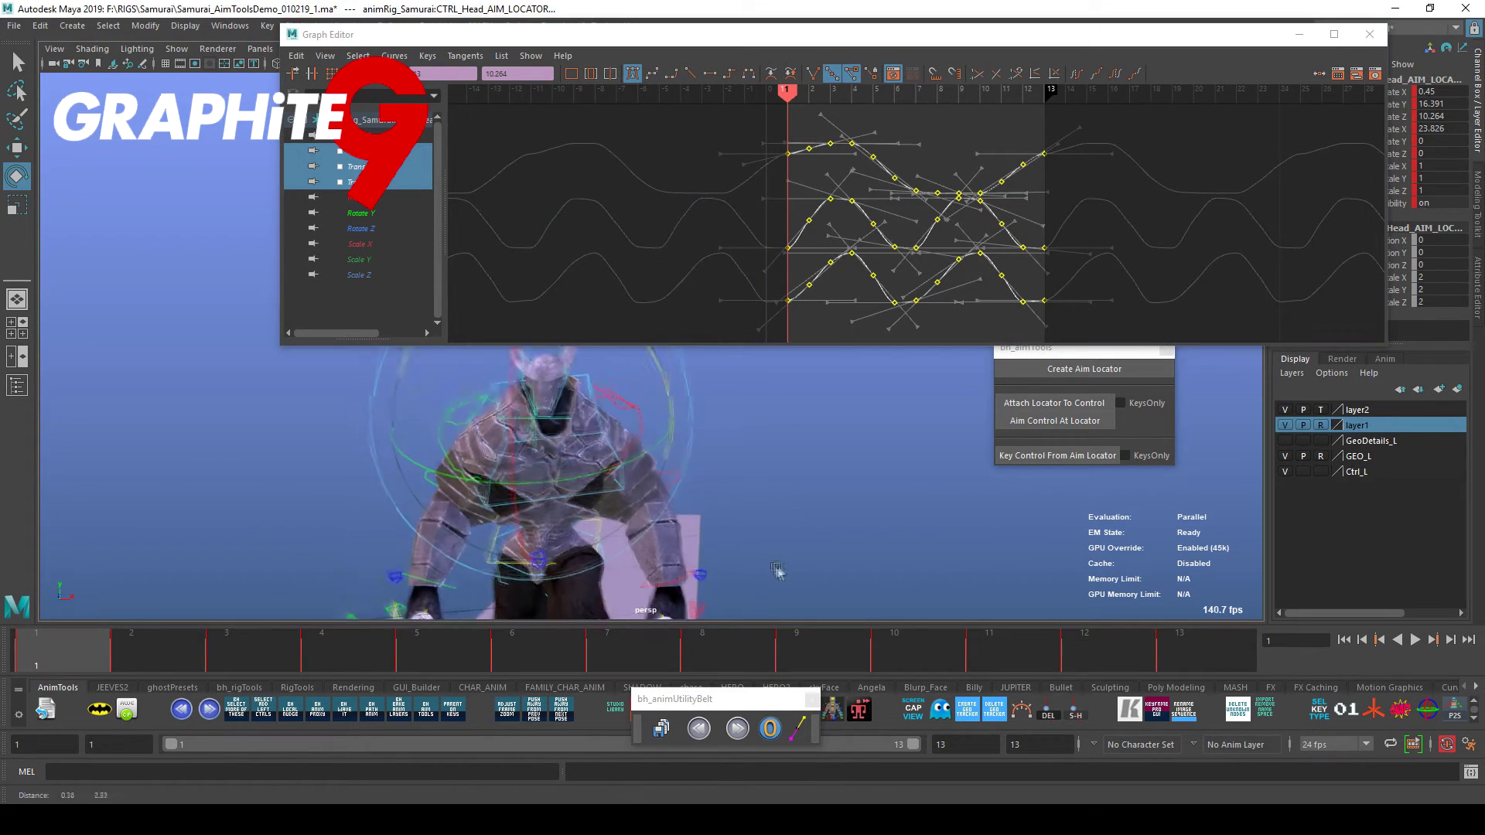
alt+drag(917, 398, 896, 557)
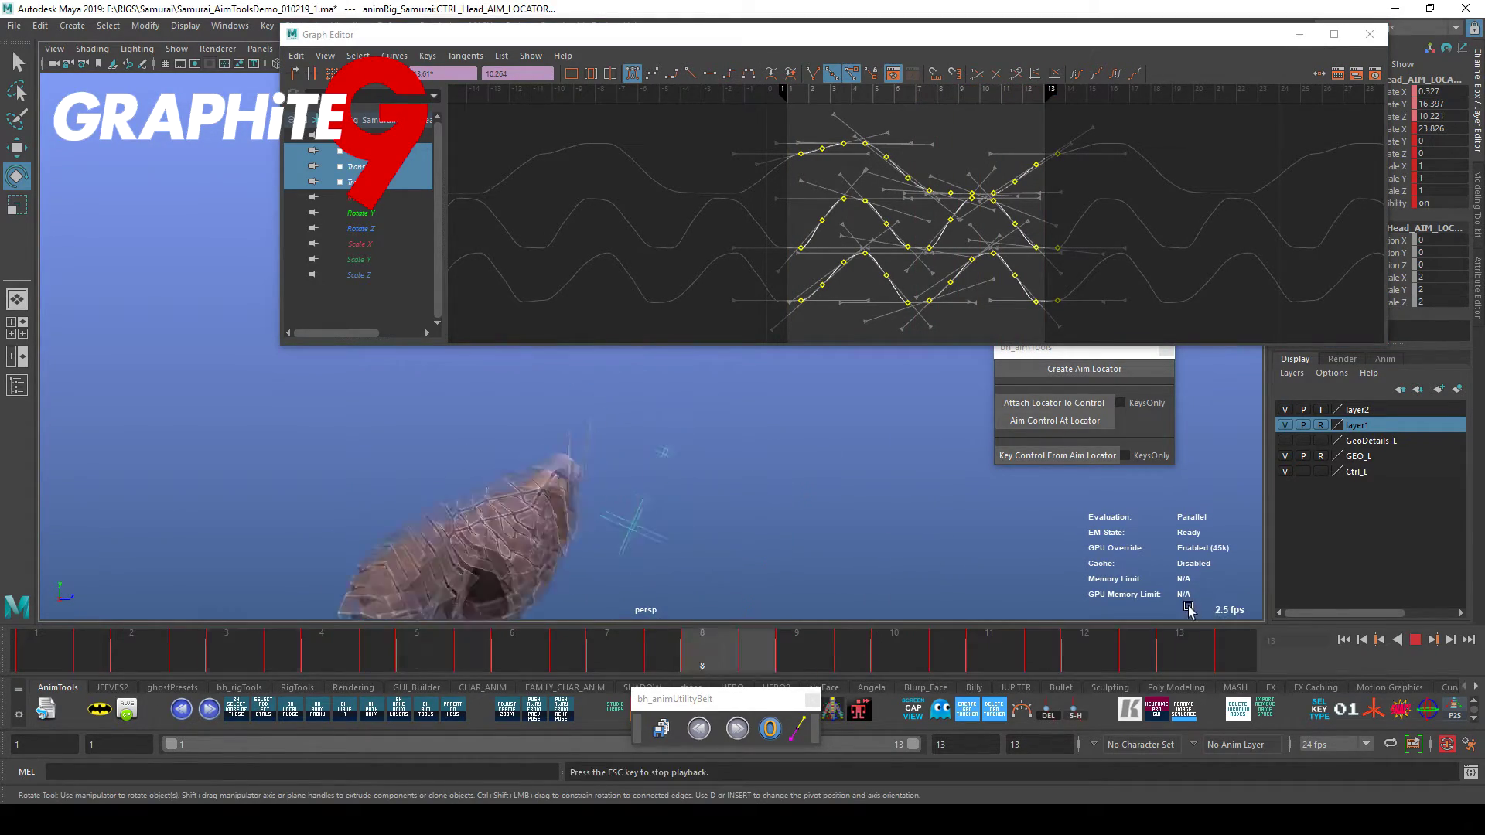
shift+middle_drag(1073, 325, 1068, 325)
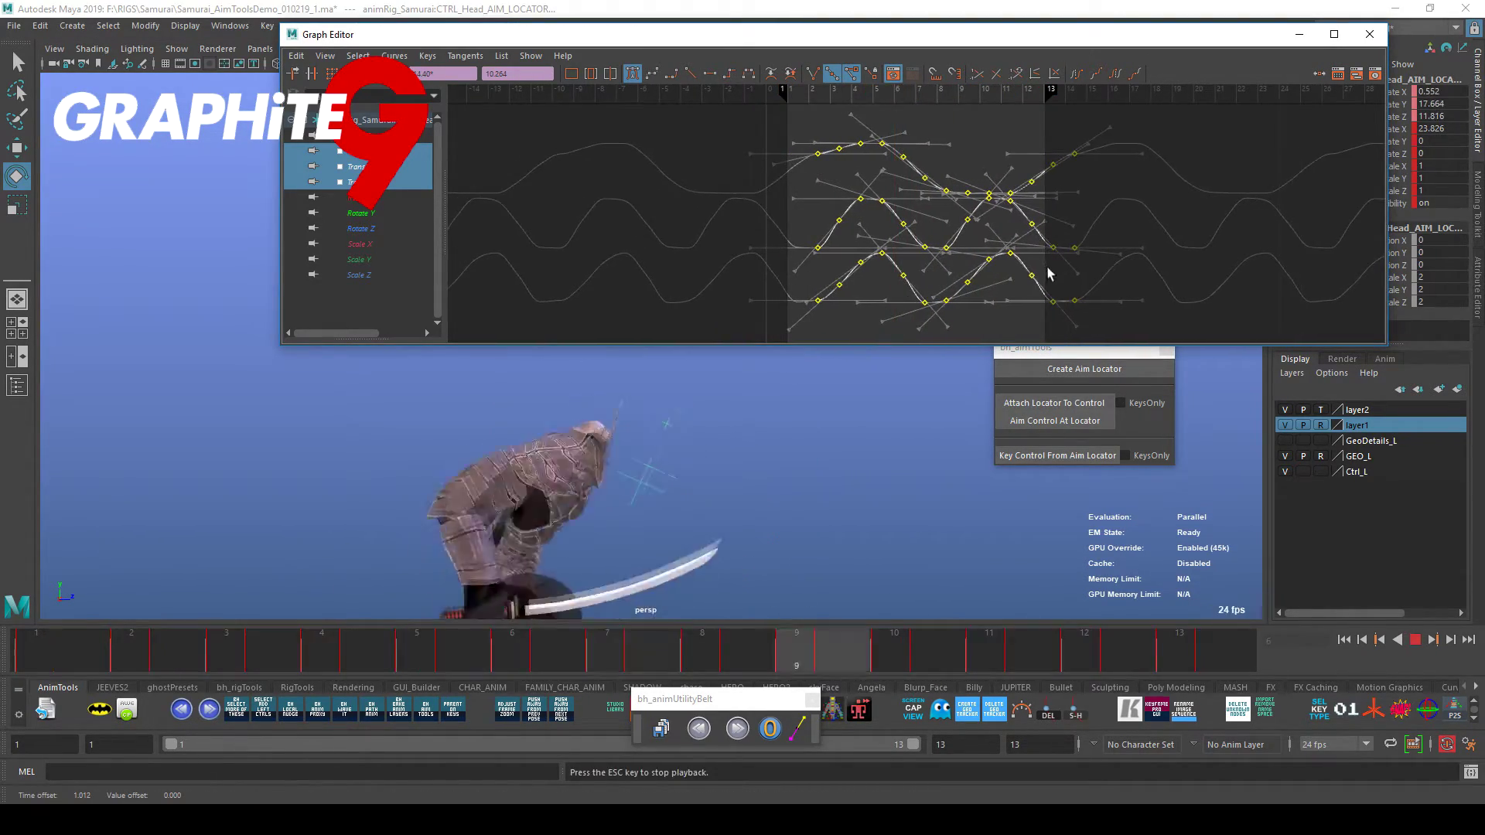
key(alt+v)
key(alt+v)
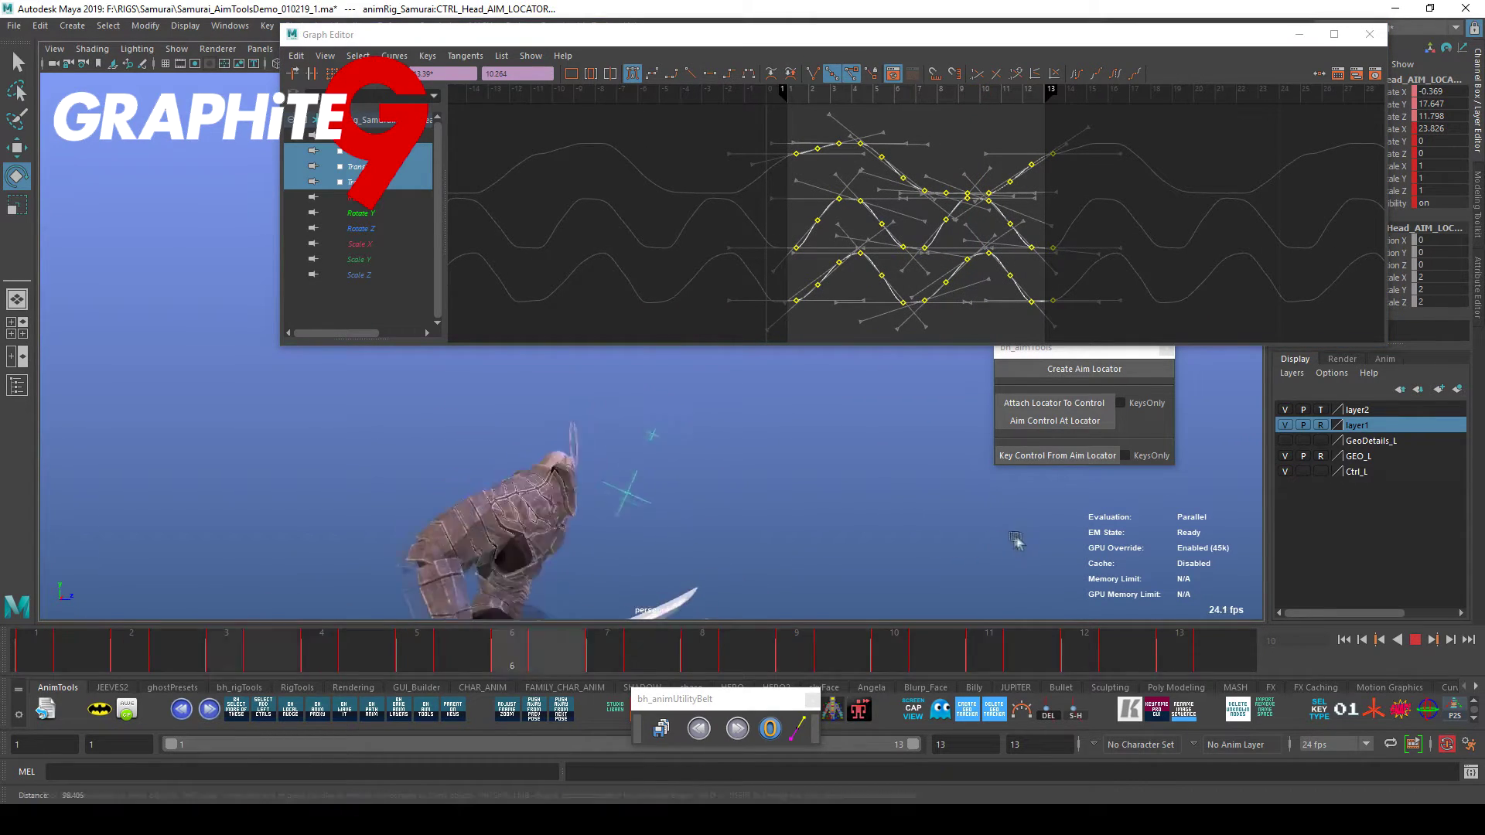
alt+drag(1011, 540, 783, 564)
key(alt+v)
Create an animation layer and key the top neck control on it at frames 1, 7 and 13.
click(834, 471)
click(574, 458)
click(1384, 359)
click(1291, 373)
click(1299, 408)
click(62, 652)
key(s)
click(1199, 651)
key(s)
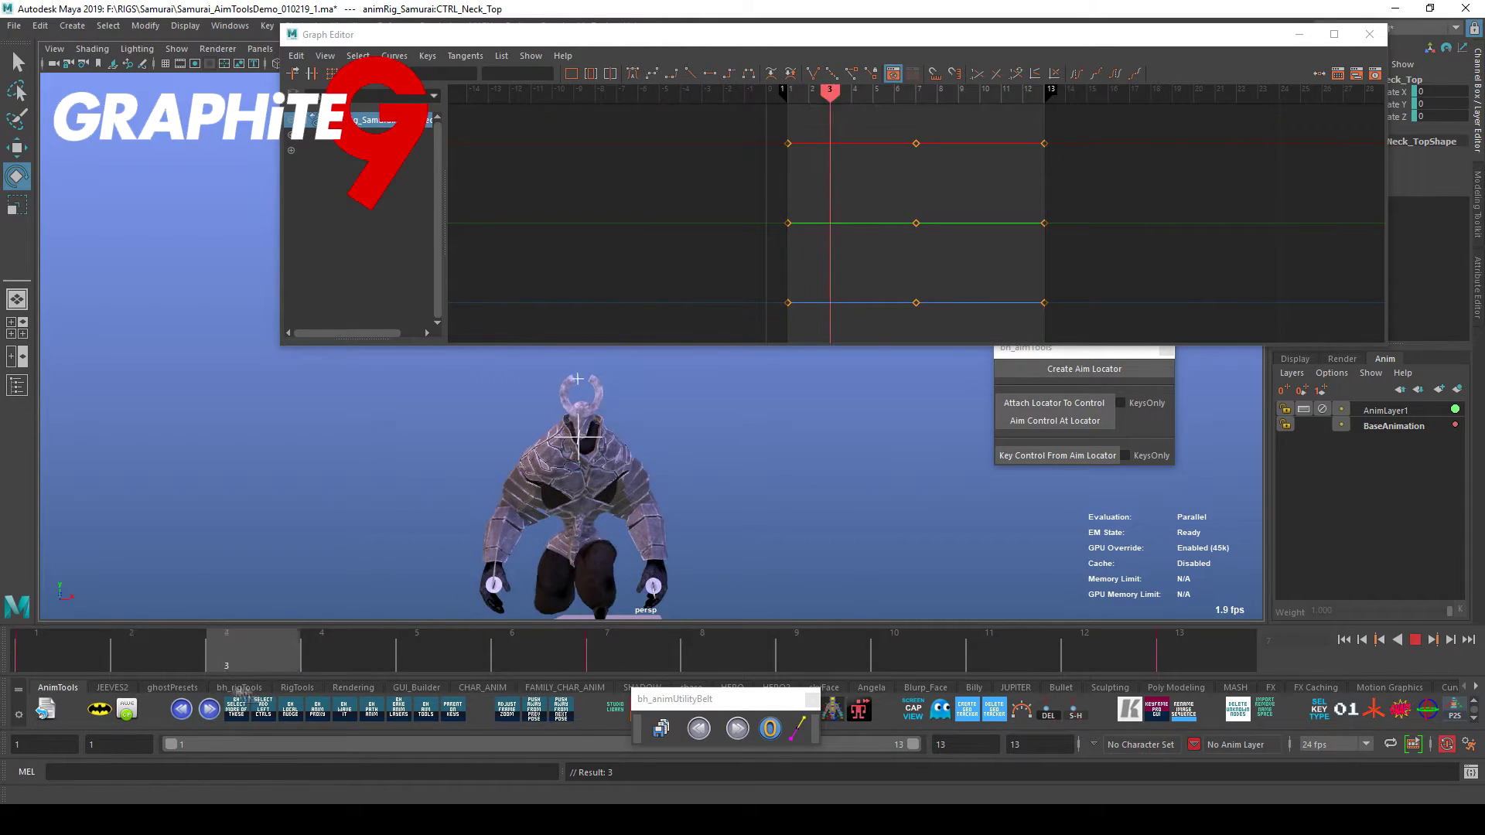
Add the head aim locator to AnimLayer1 and rotate it at frames 5 and 10 to tilt the head.
right_click(1389, 416)
click(1389, 421)
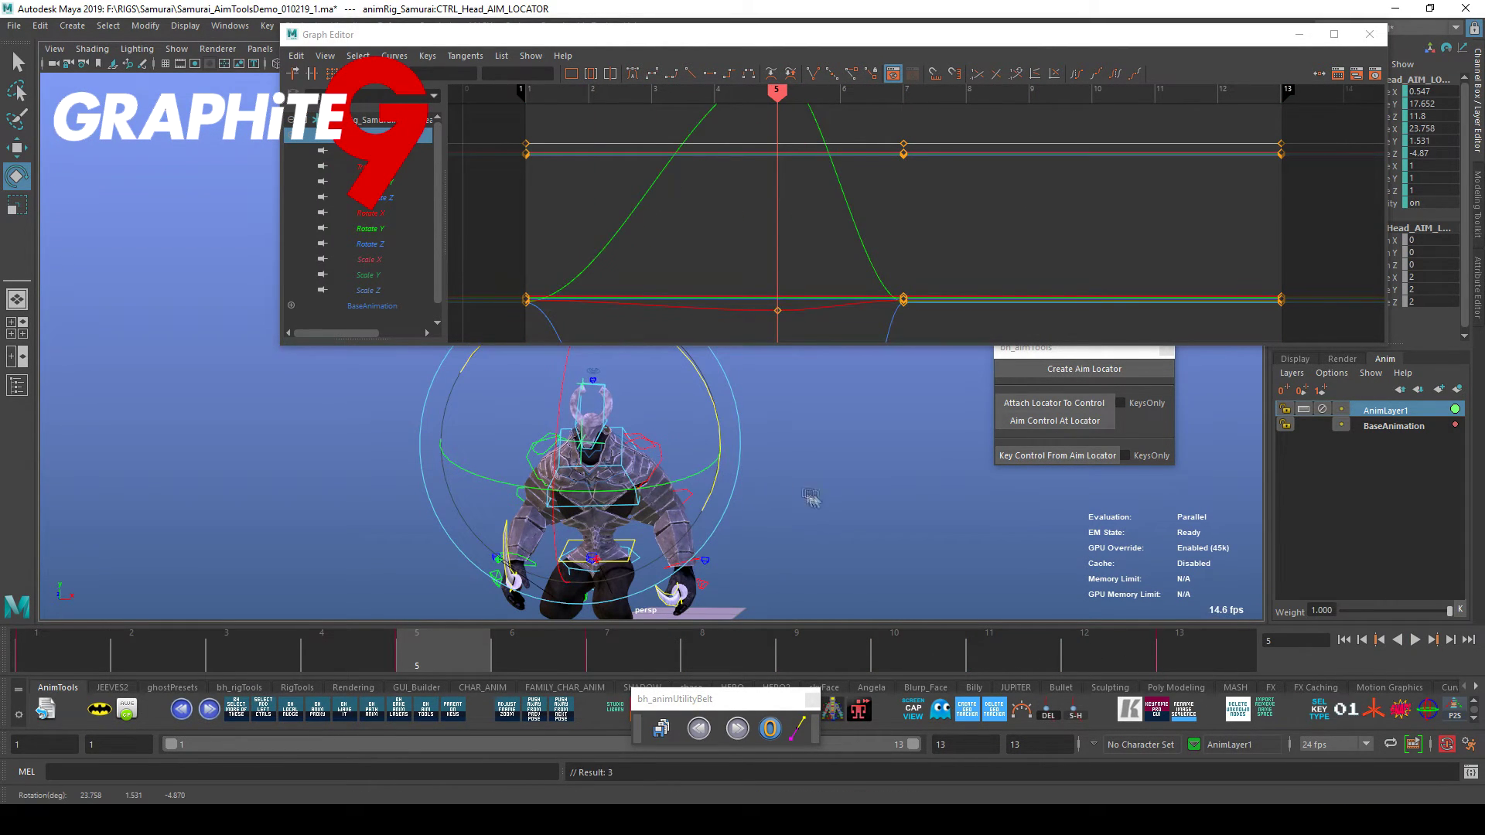
key(w)
drag(464, 663, 875, 663)
key(e)
drag(511, 422, 511, 457)
key(w)
Rotate the head aim locator at frame 3 on AnimLayer1 and play the motion with its Rotate Z curve isolated.
key(alt+v)
alt+drag(932, 565, 848, 554)
key(alt+v)
drag(167, 657, 226, 657)
key(e)
drag(760, 452, 754, 435)
click(370, 244)
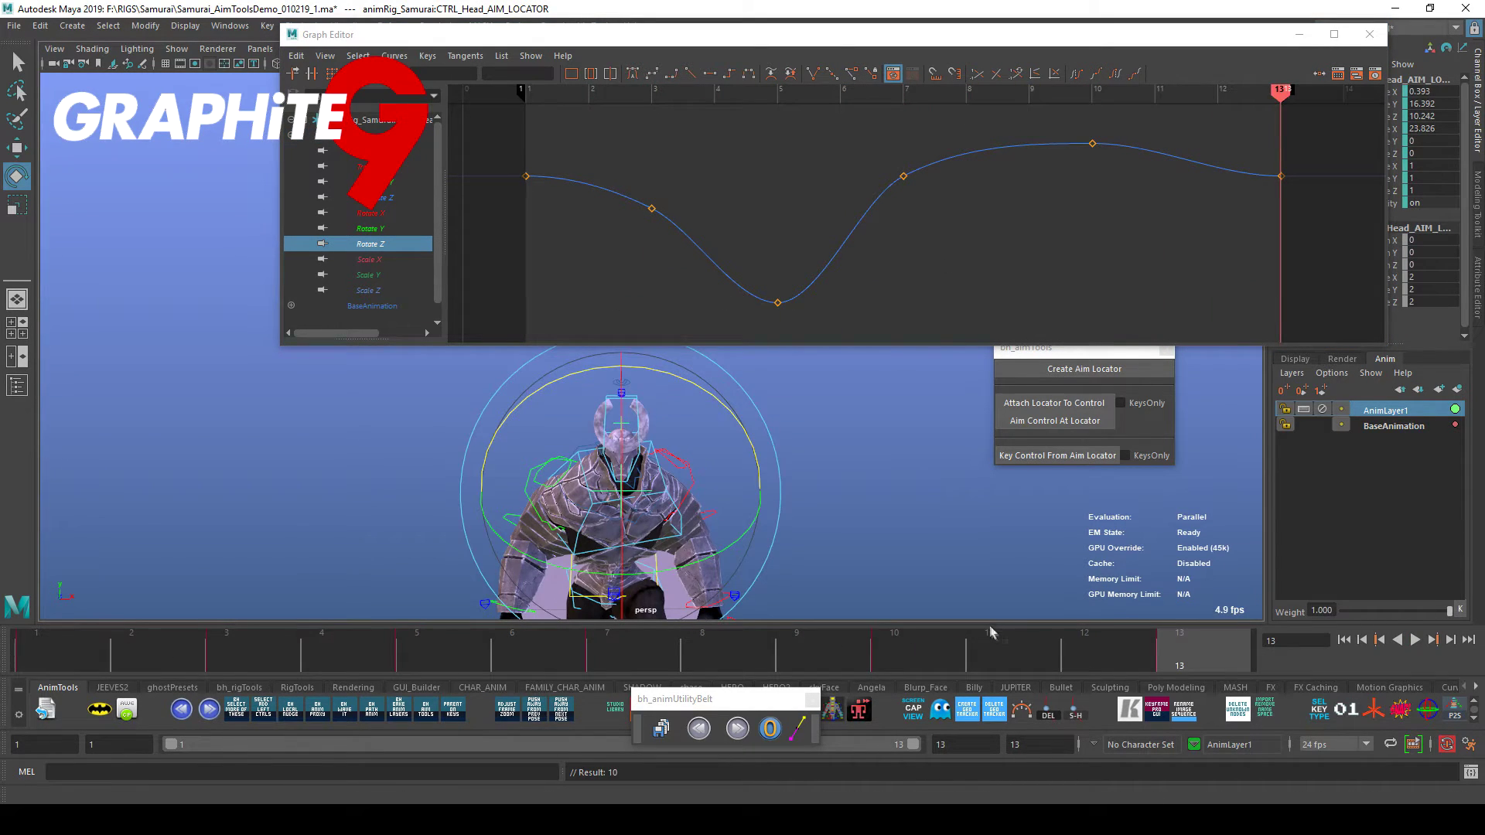
key(alt+v)
key(alt+v)
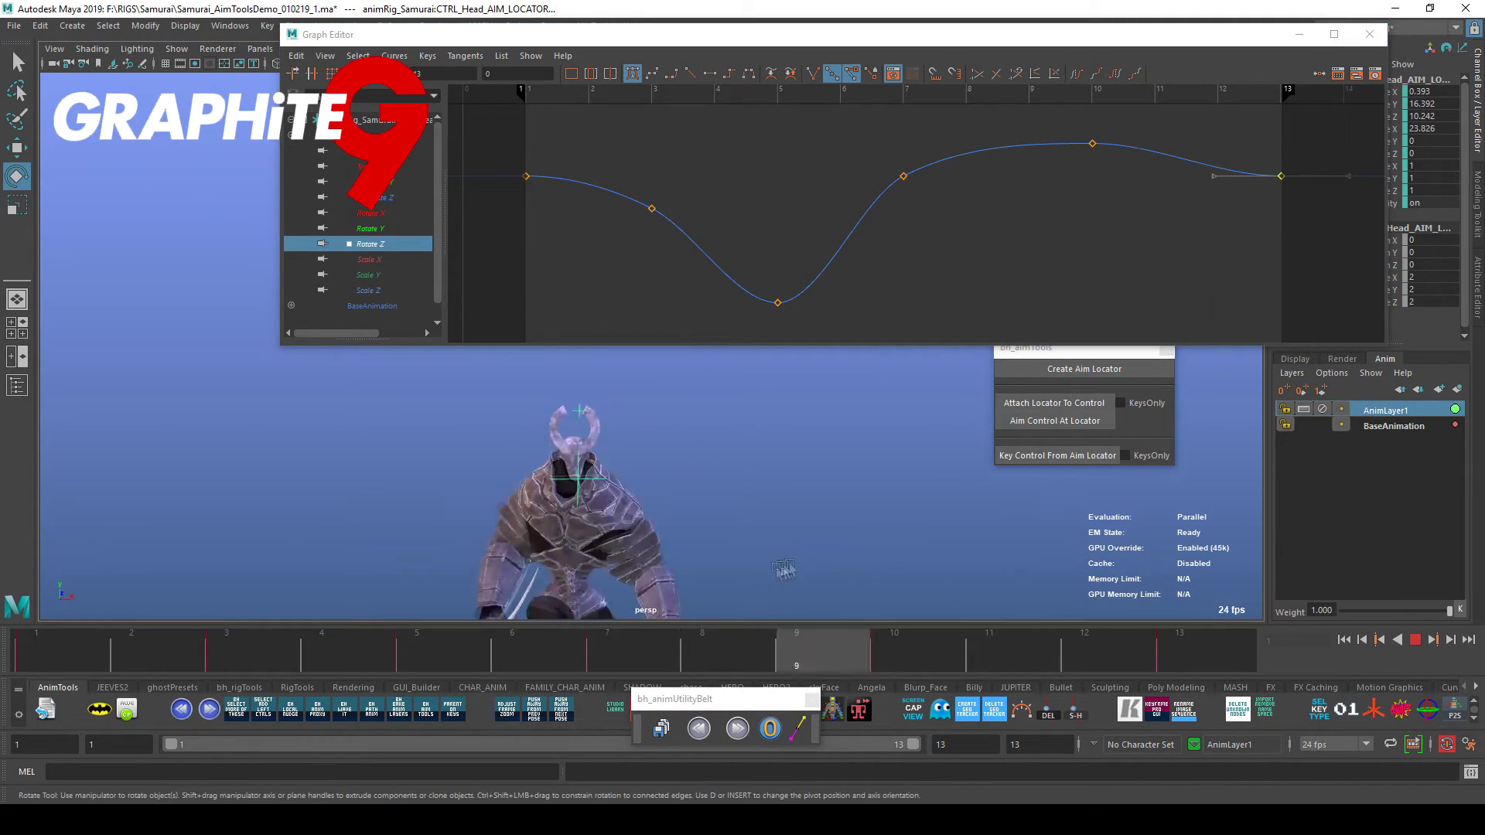
key(alt+v)
Move the head aim locator at frames 5 and 10 on AnimLayer1 and play the result.
click(773, 534)
click(632, 460)
drag(410, 654, 918, 654)
key(w)
alt+drag(975, 611, 975, 567)
key(alt+v)
key(alt+v)
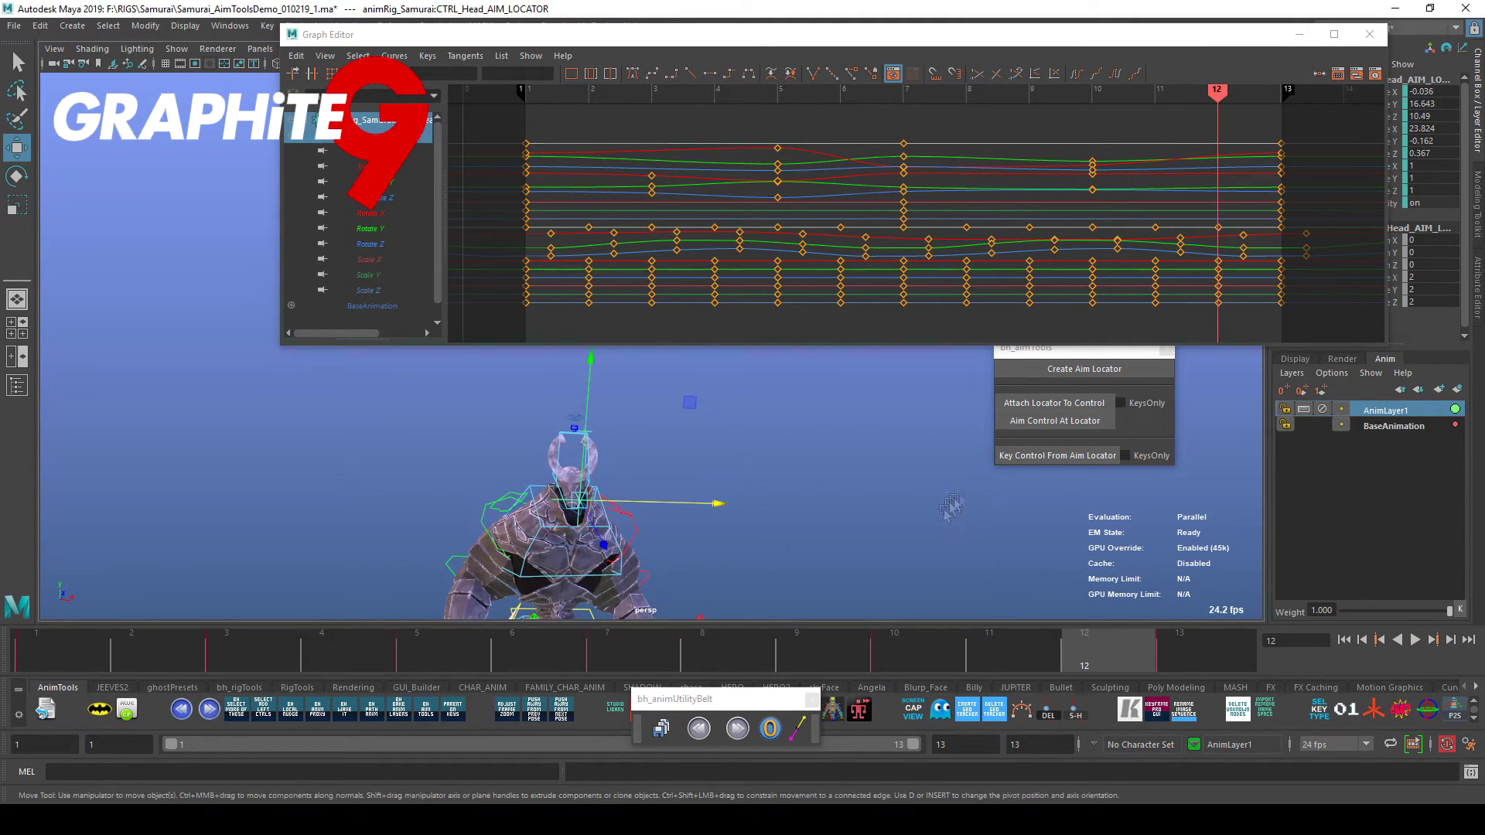
Make BaseAnimation the active layer, minimize the Graph Editor, and key the head control from its aim locator.
alt+drag(727, 542, 959, 542)
click(960, 541)
click(1410, 426)
key(z)
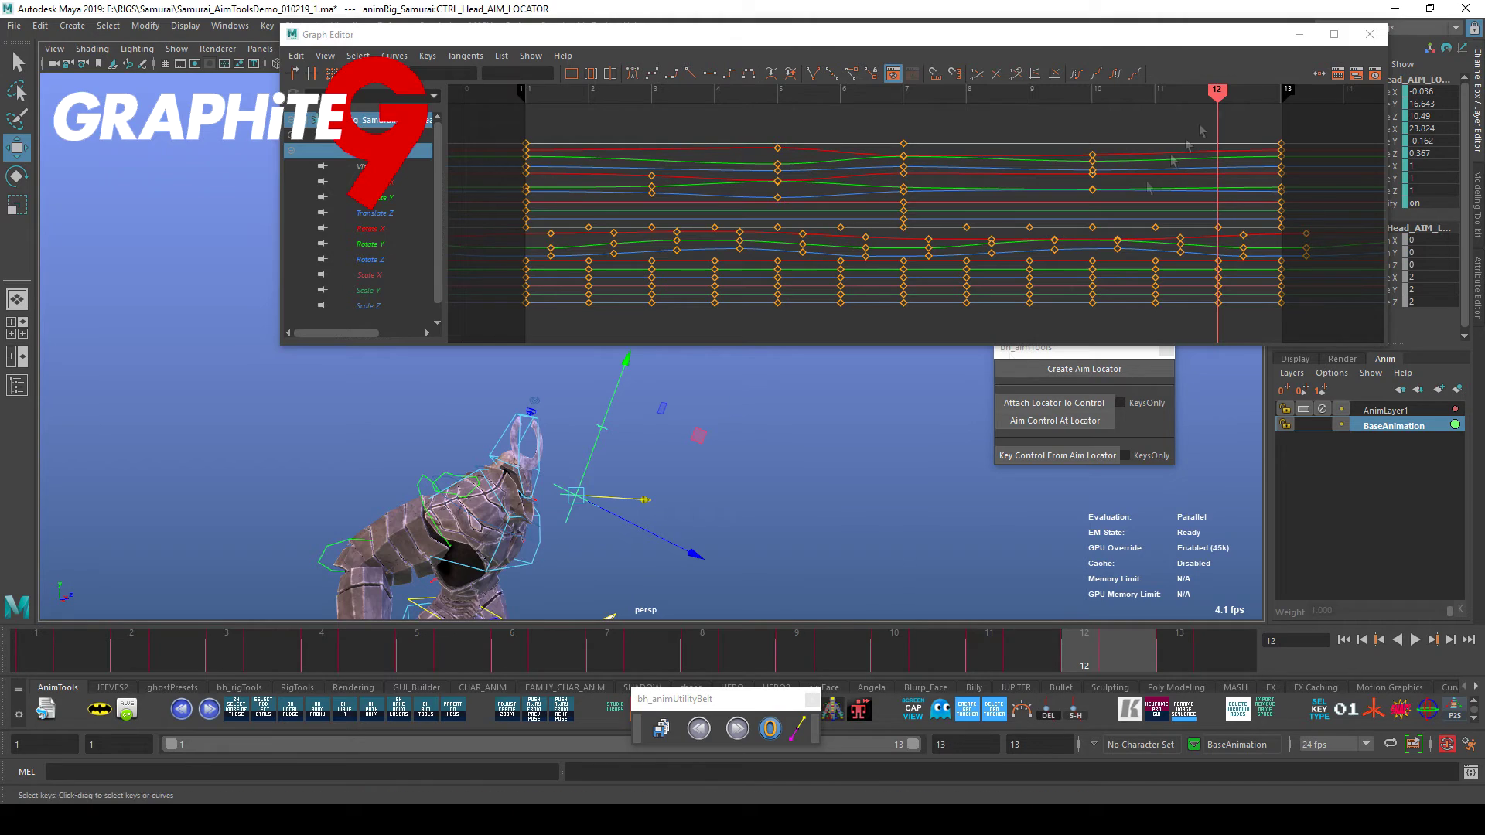
click(1298, 34)
alt+middle_drag(991, 604, 1080, 534)
alt+right_drag(1081, 533, 1128, 478)
click(1090, 456)
Delete AnimLayer1 and play the run cycle on the base animation.
right_click(1369, 410)
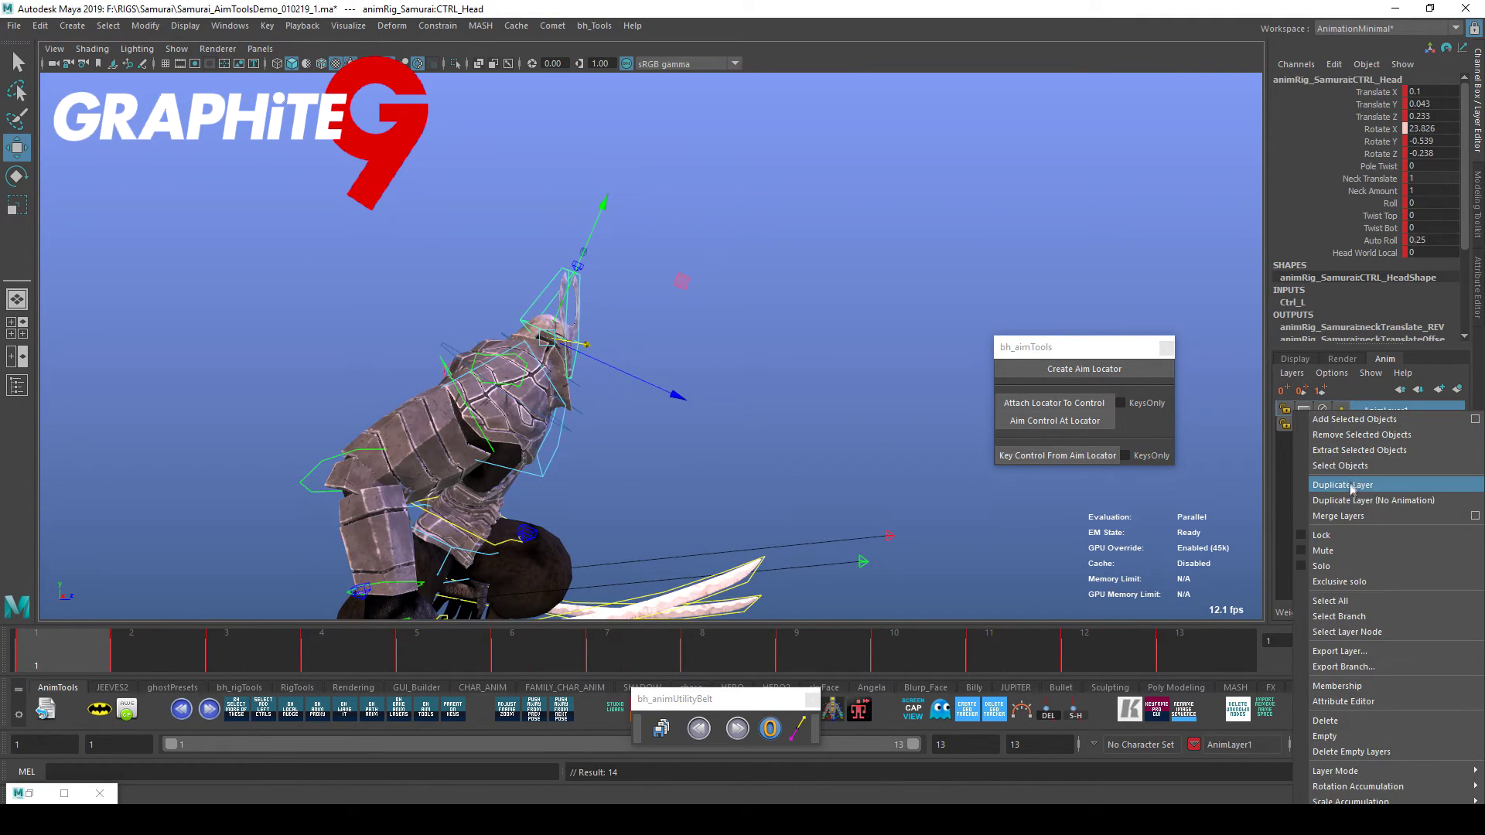
click(1325, 721)
alt+drag(622, 422, 879, 534)
click(879, 534)
key(alt+v)
alt+right_drag(879, 534, 797, 480)
key(alt+v)
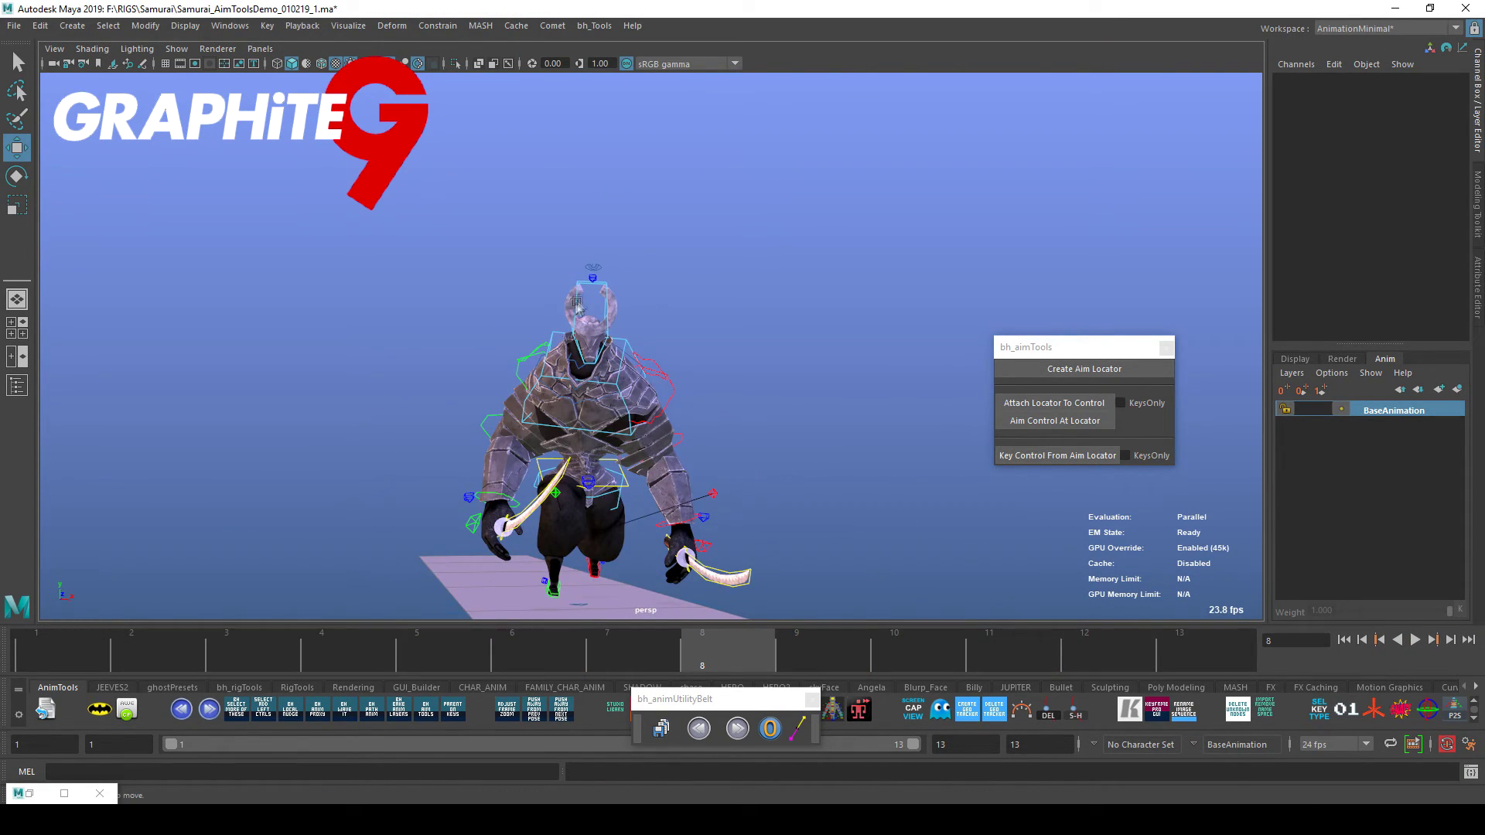
Inspect the head control's Rotate X curve, and review the full run cycle in playback from several angles.
click(619, 325)
click(30, 793)
click(361, 182)
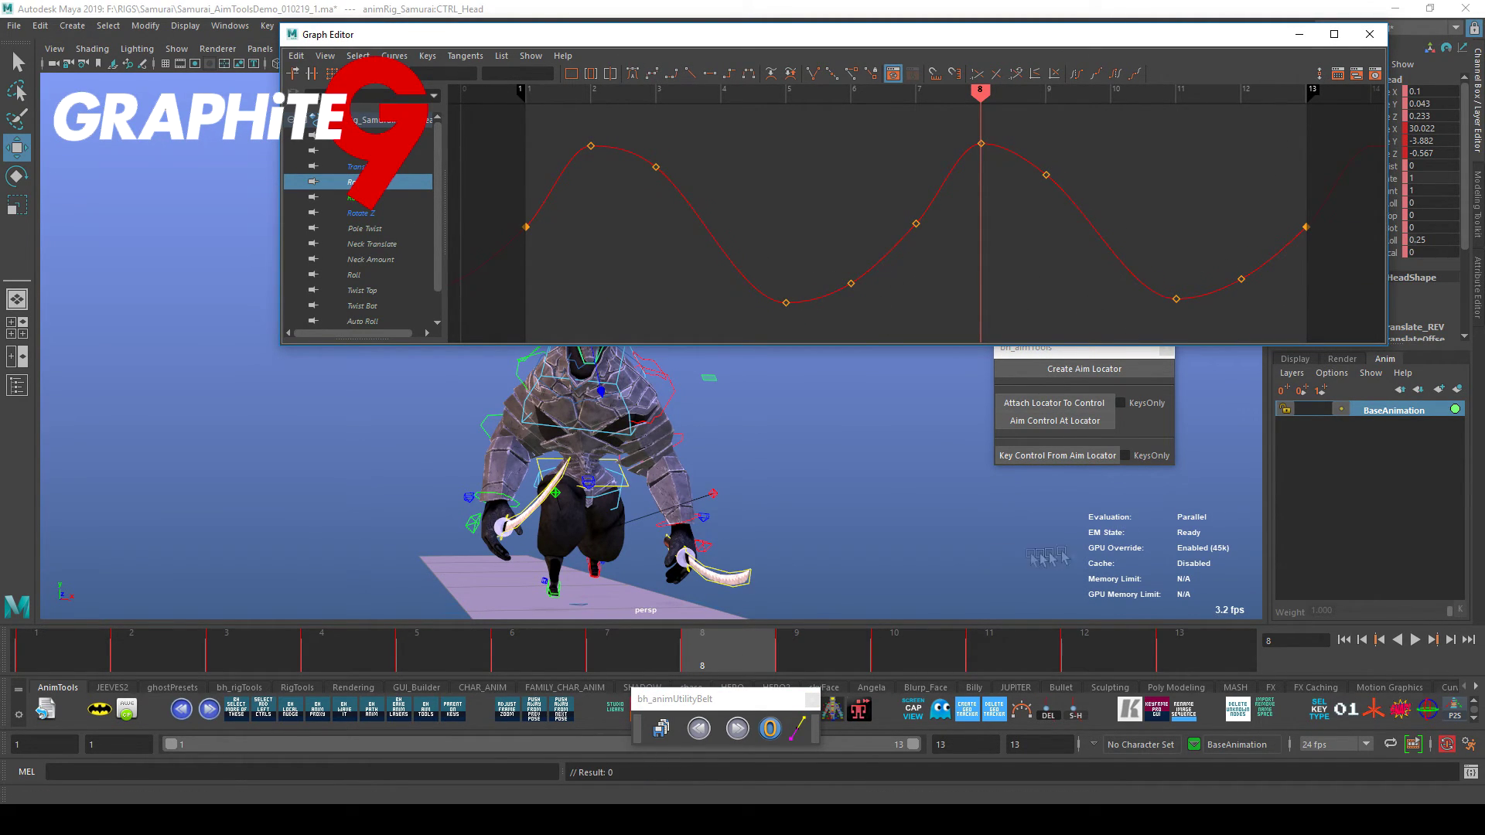
click(1299, 34)
key(alt+v)
alt+drag(774, 511, 1053, 557)
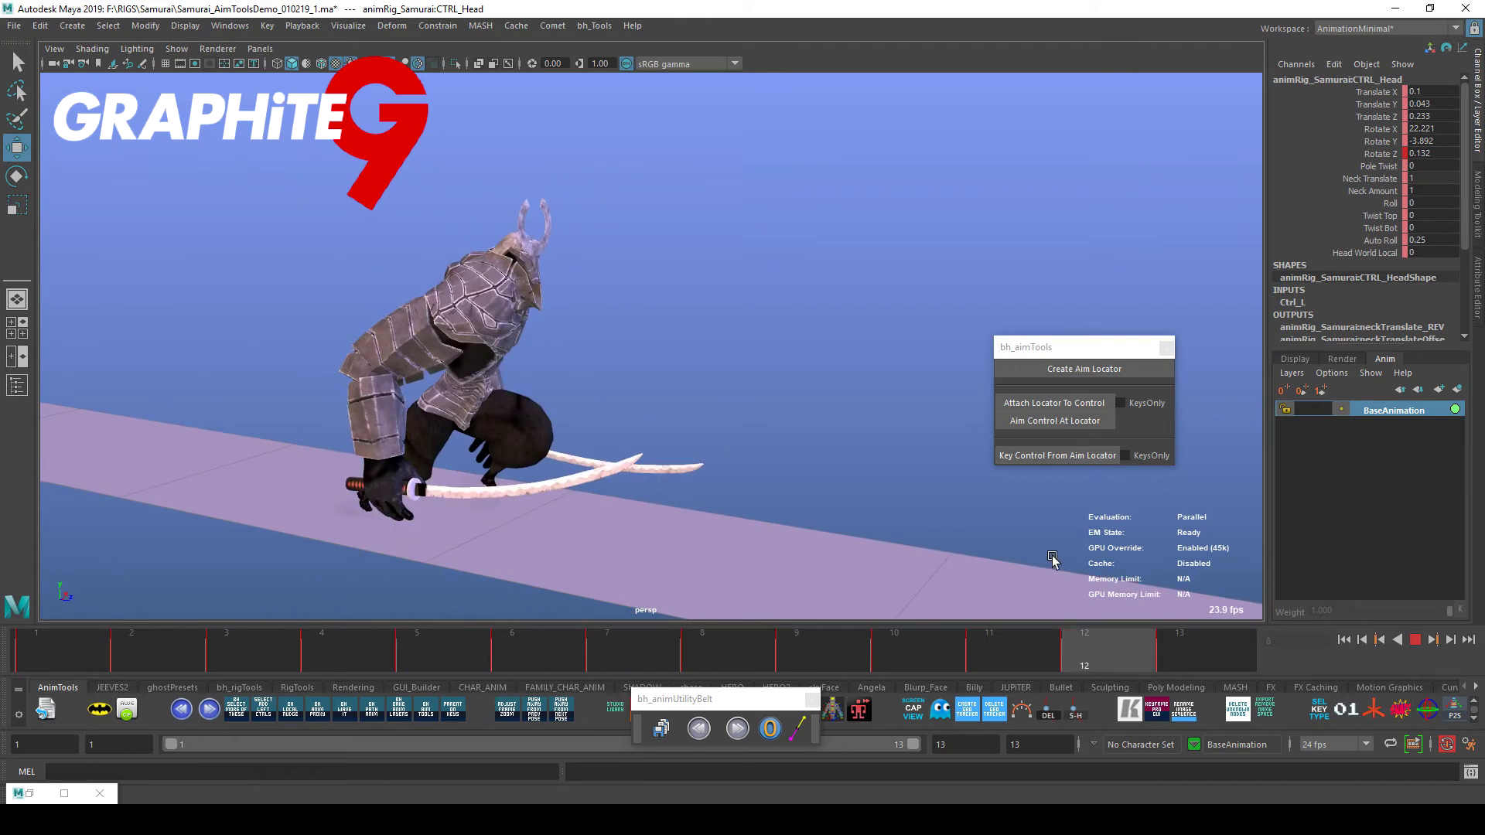
alt+drag(875, 551, 799, 570)
alt+drag(963, 493, 1031, 582)
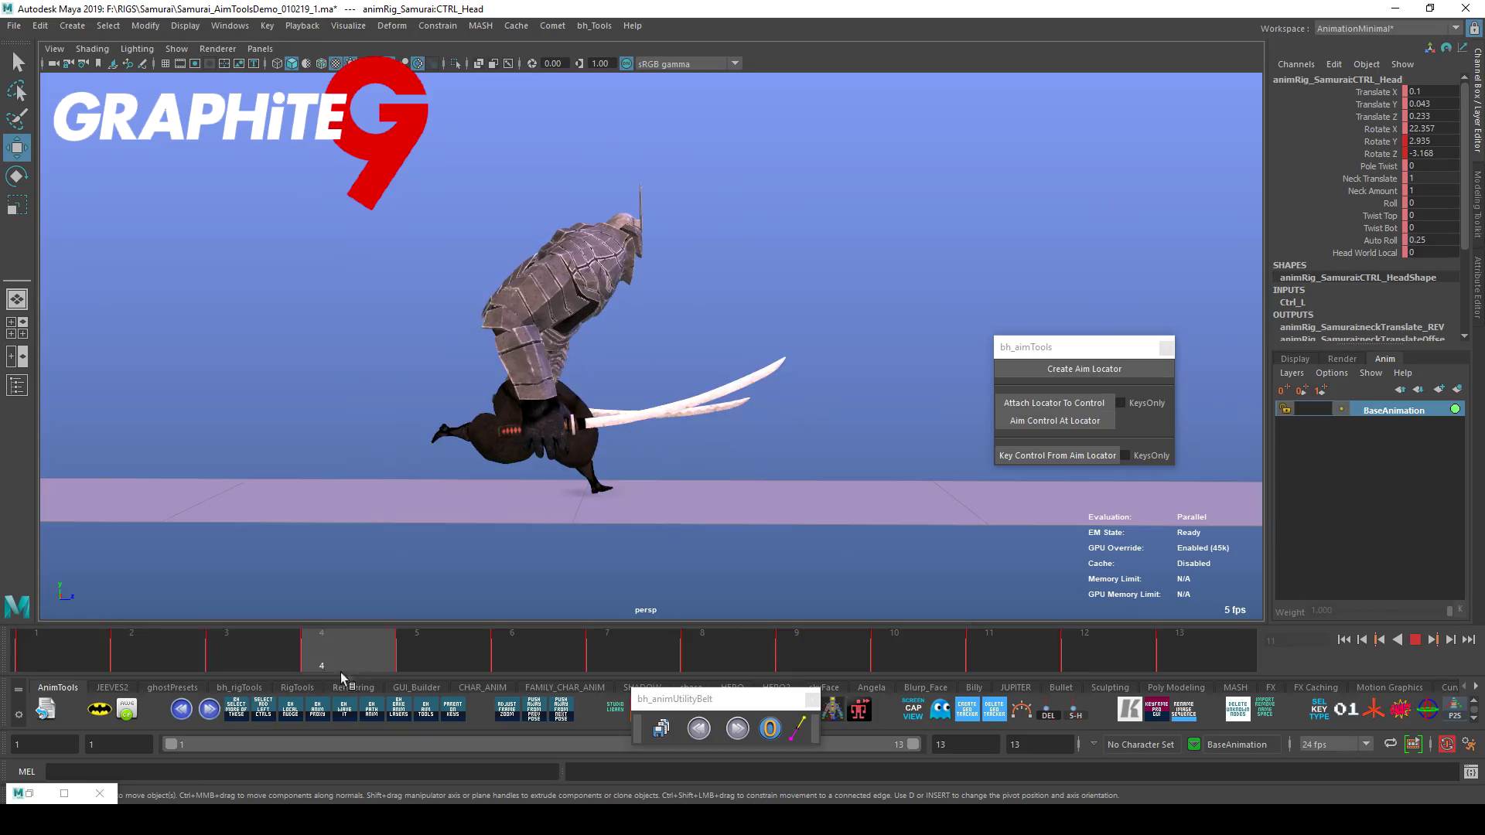